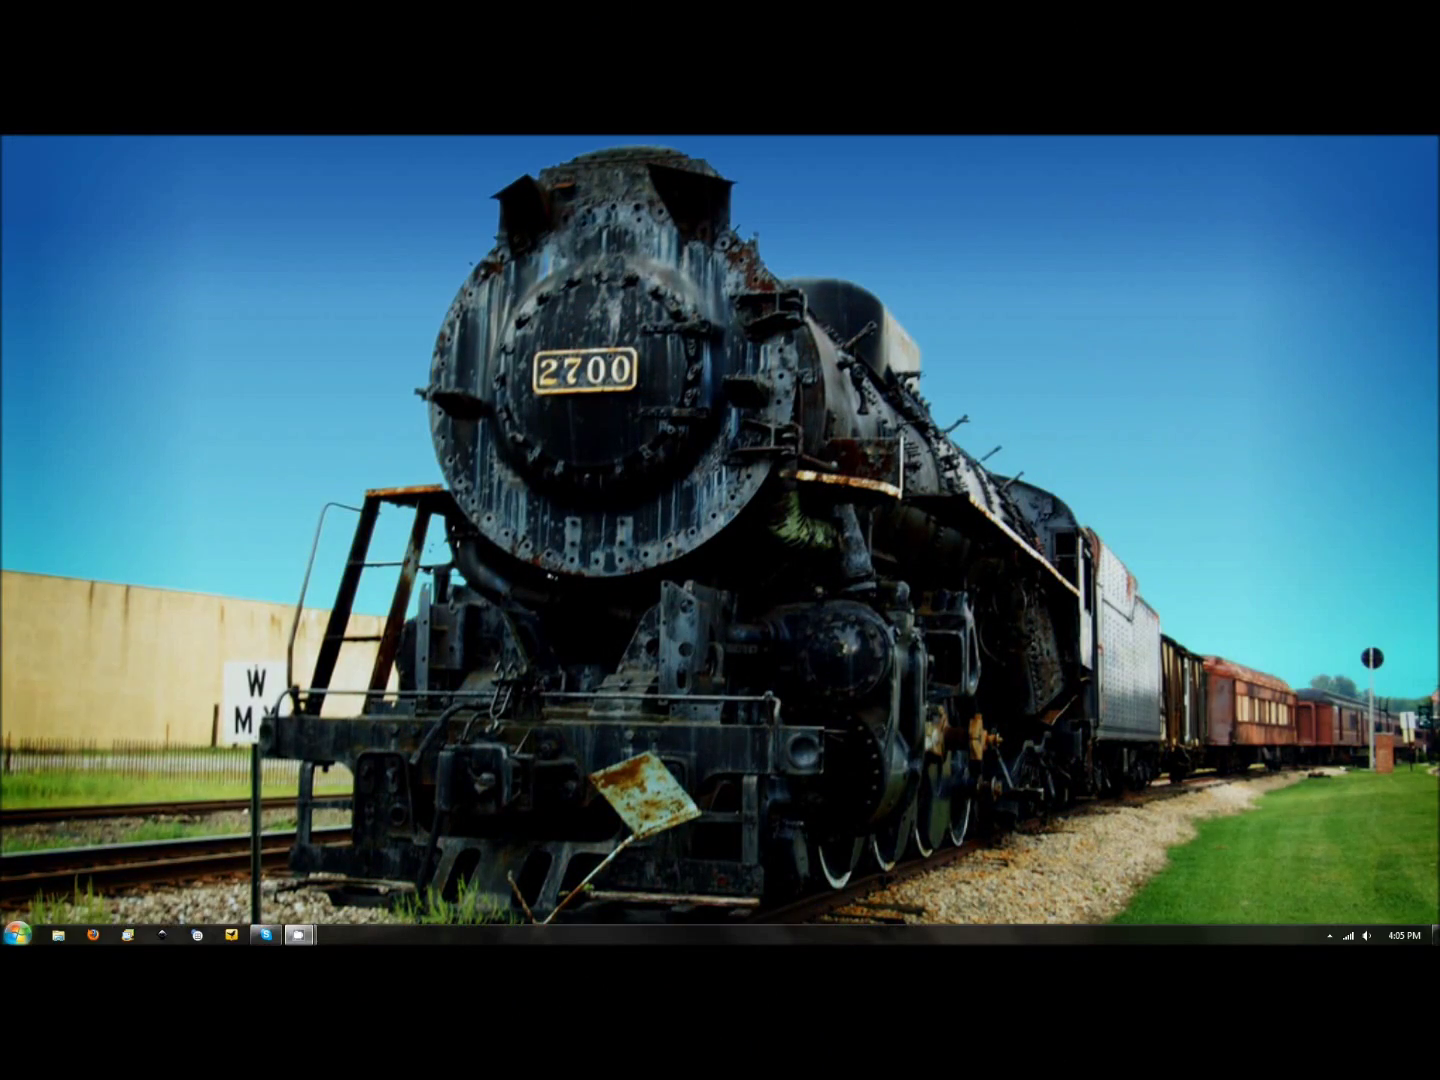
Launch GIMP 2.
key("super")
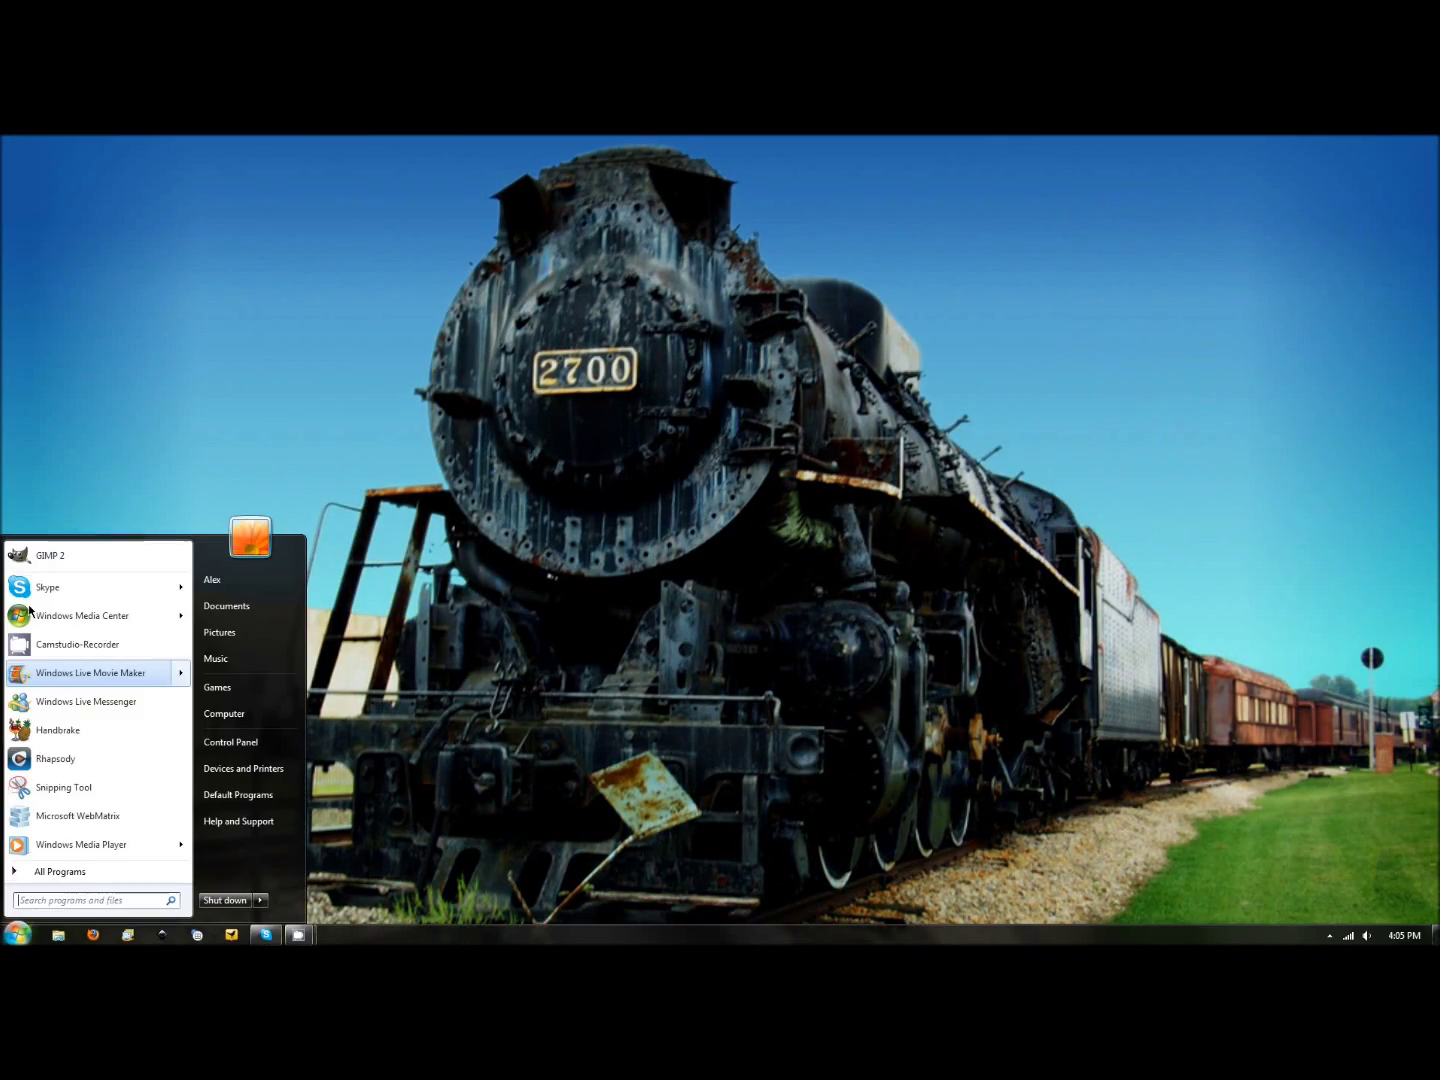
left_click(32, 552)
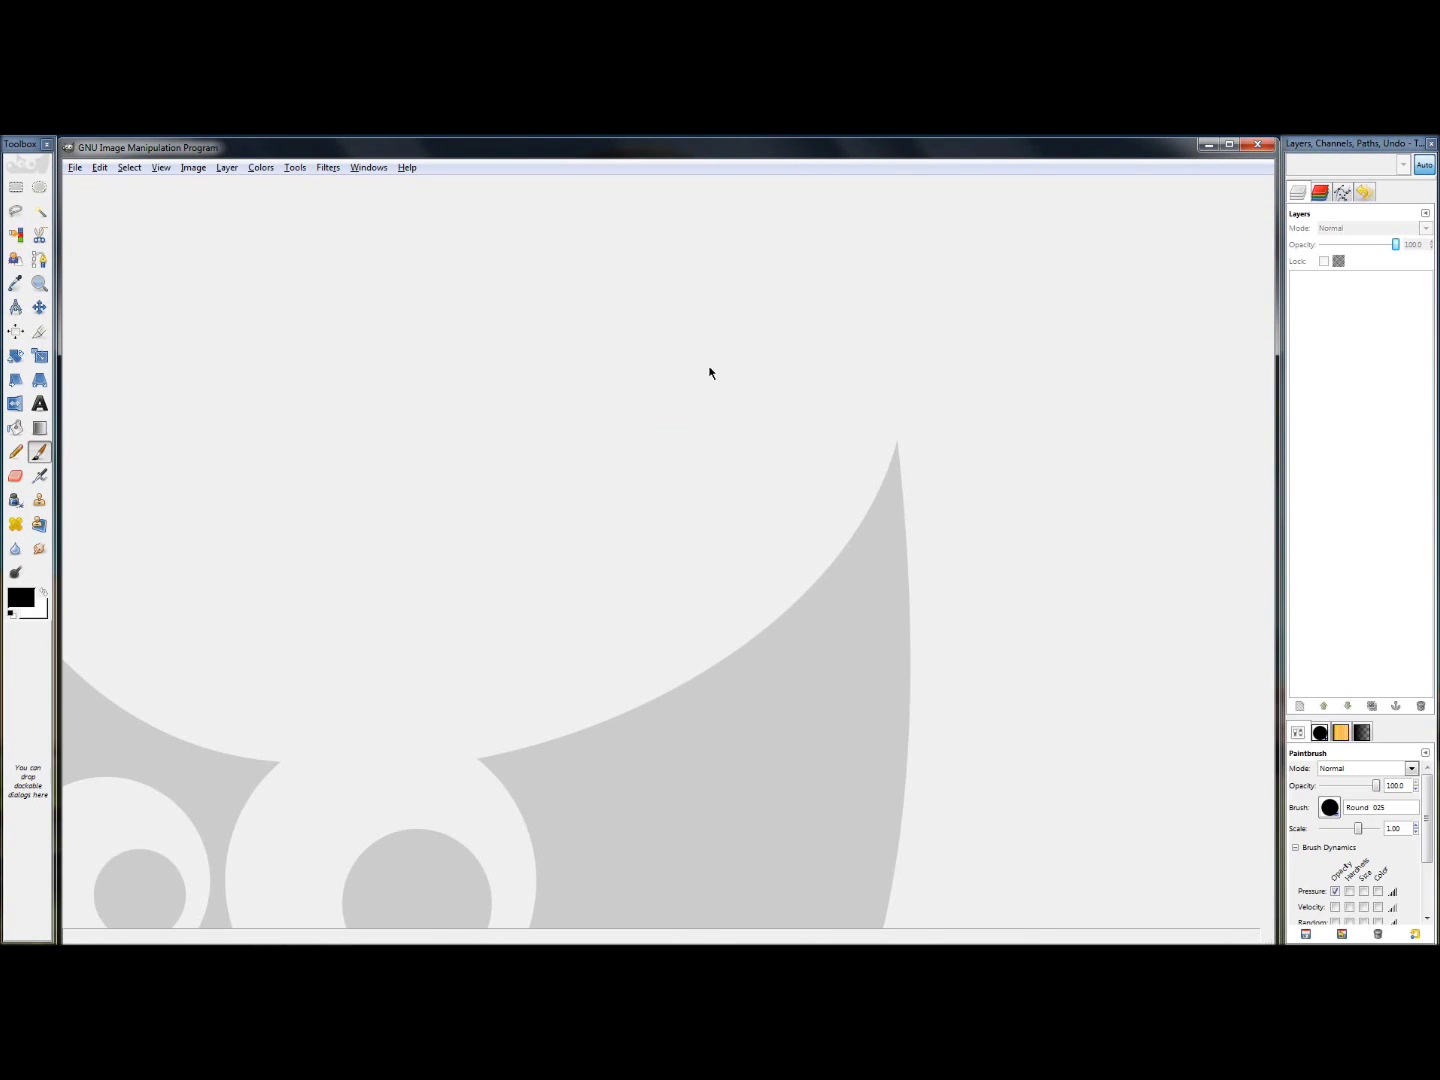
Look through the list of dialogs that can be docked, without opening any of them.
left_click(364, 168)
mouse_move(366, 202)
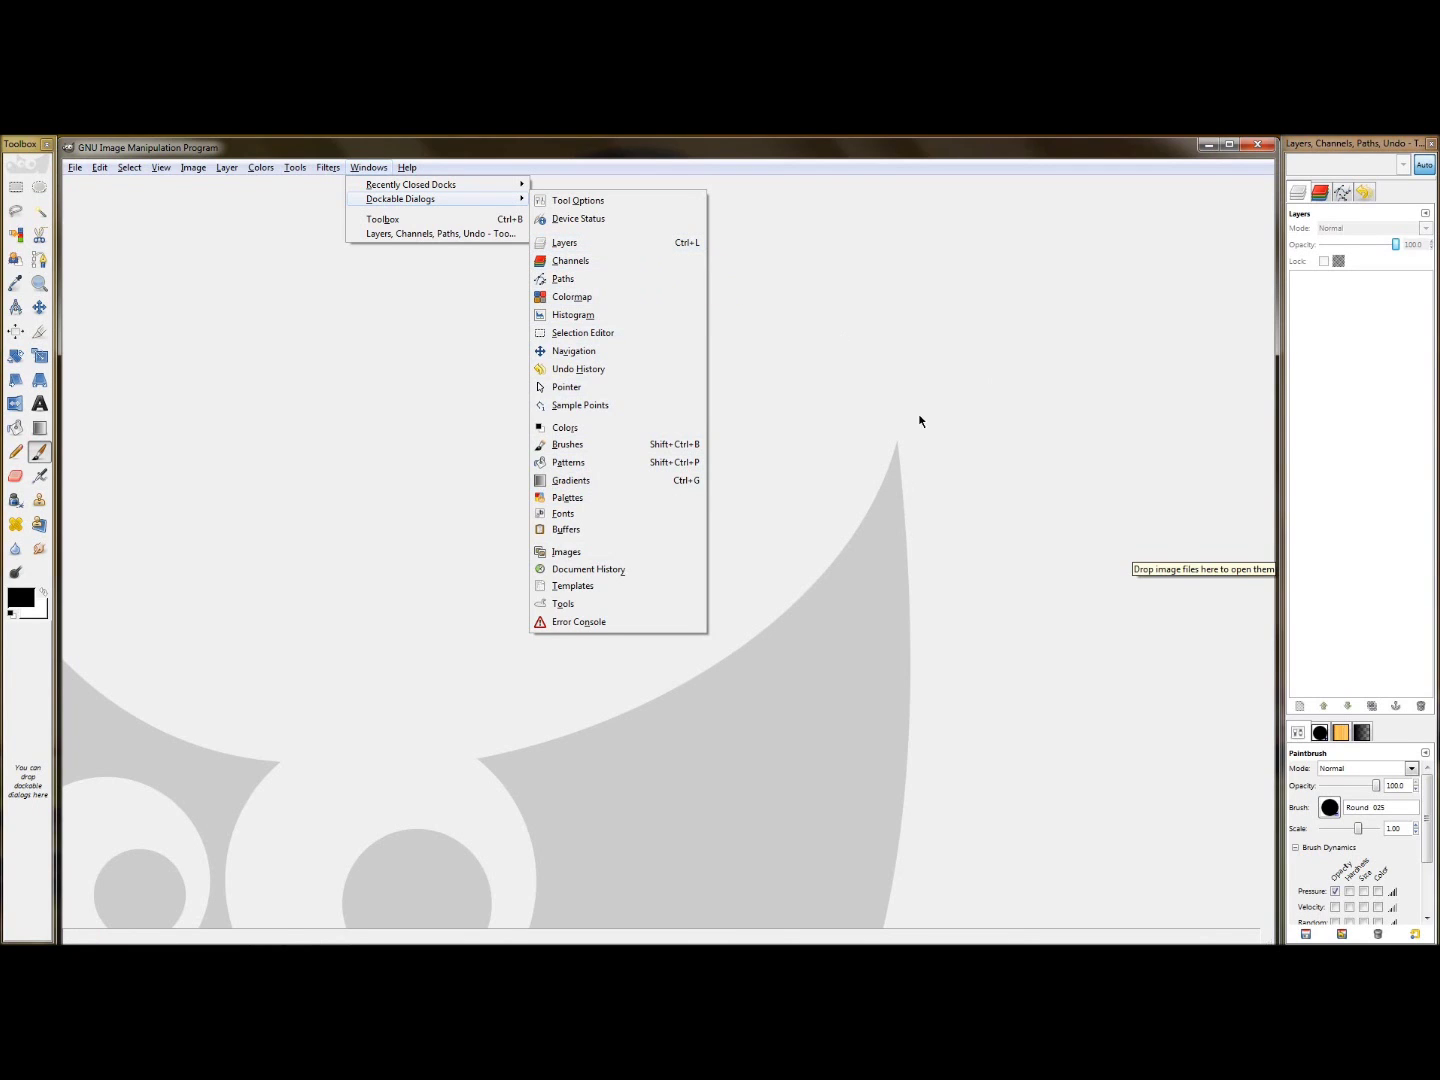
left_click(960, 482)
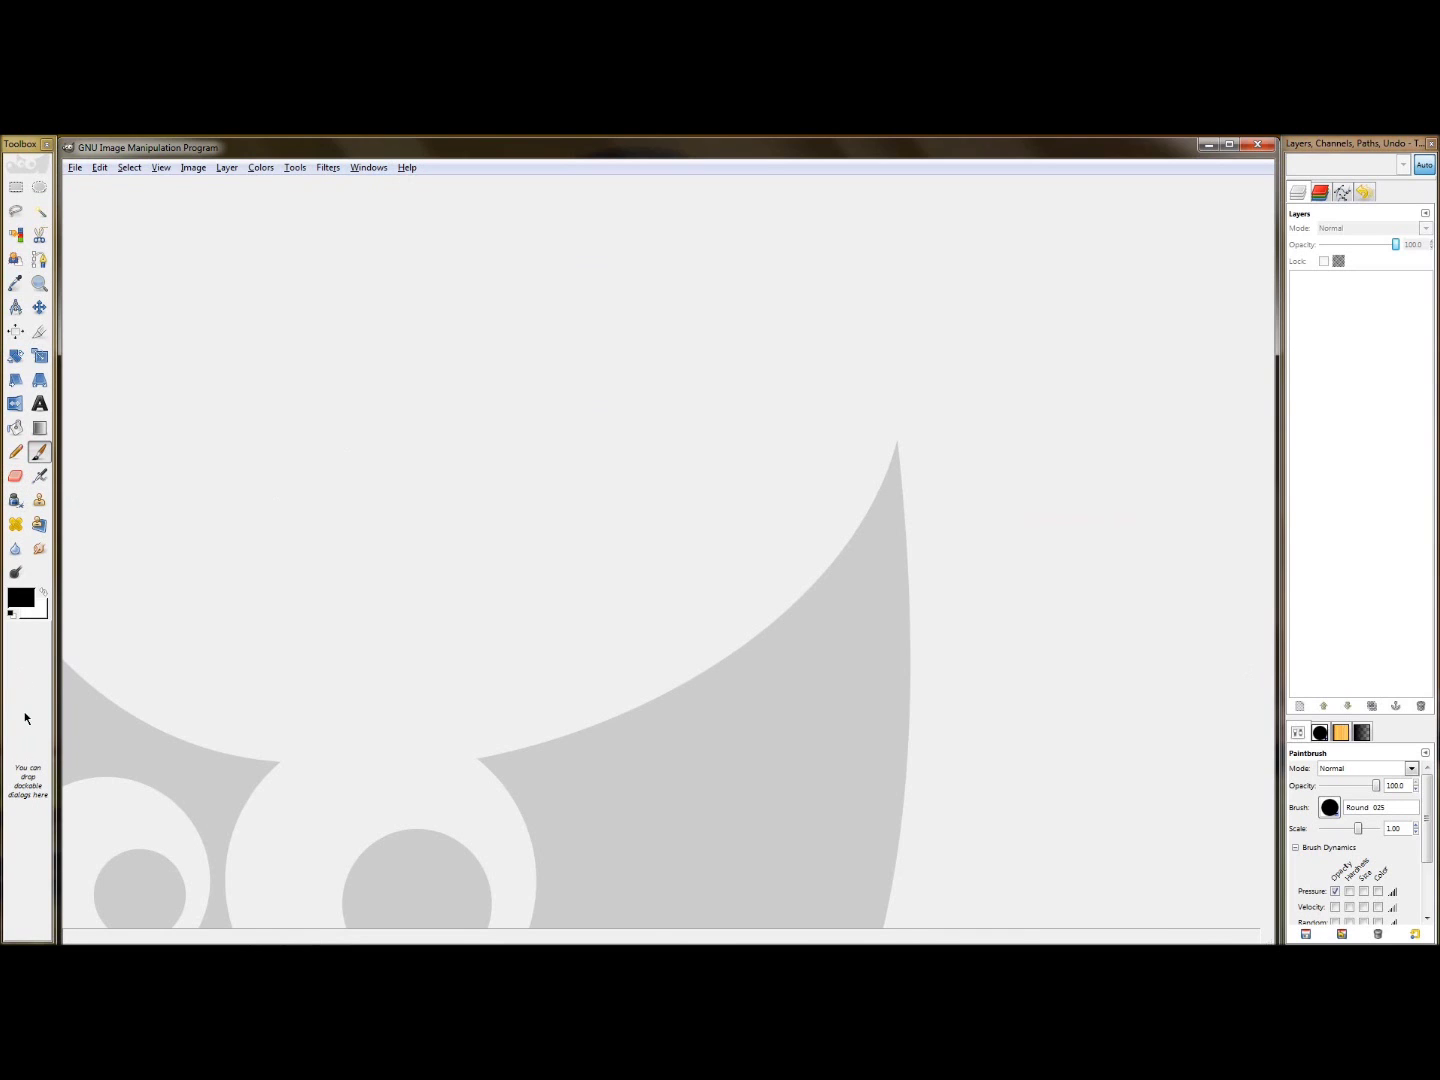
left_click(1345, 489)
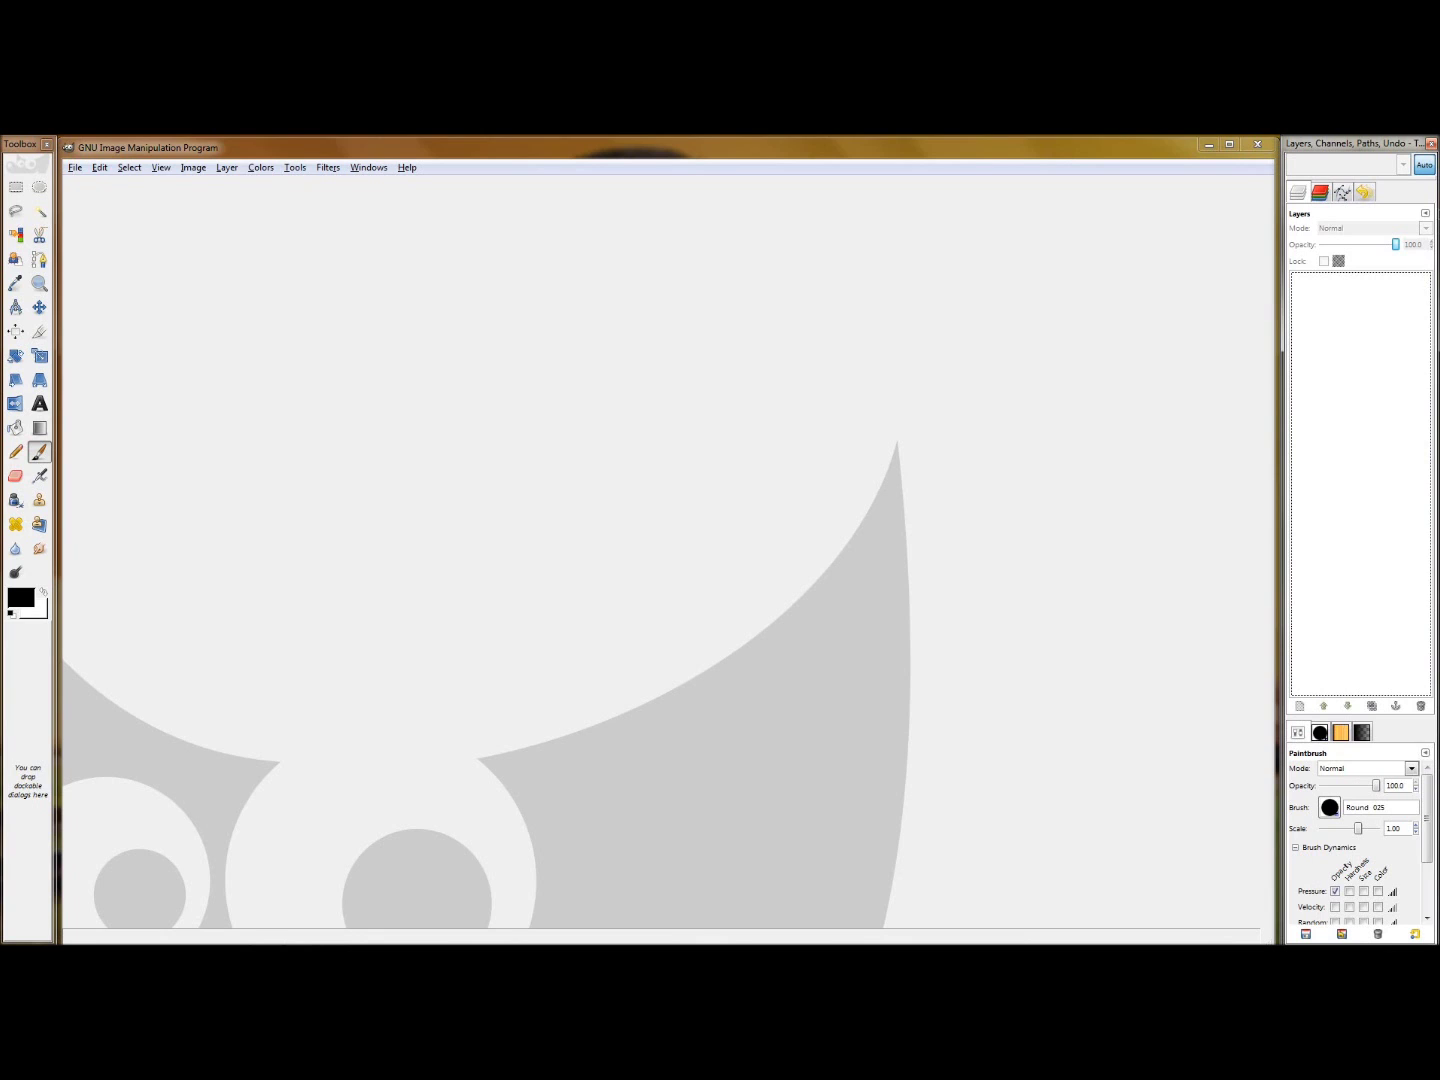
Add a Fonts tab to the dock that holds Layers, Channels, Paths and Undo, and close that tab again.
left_click(1422, 214)
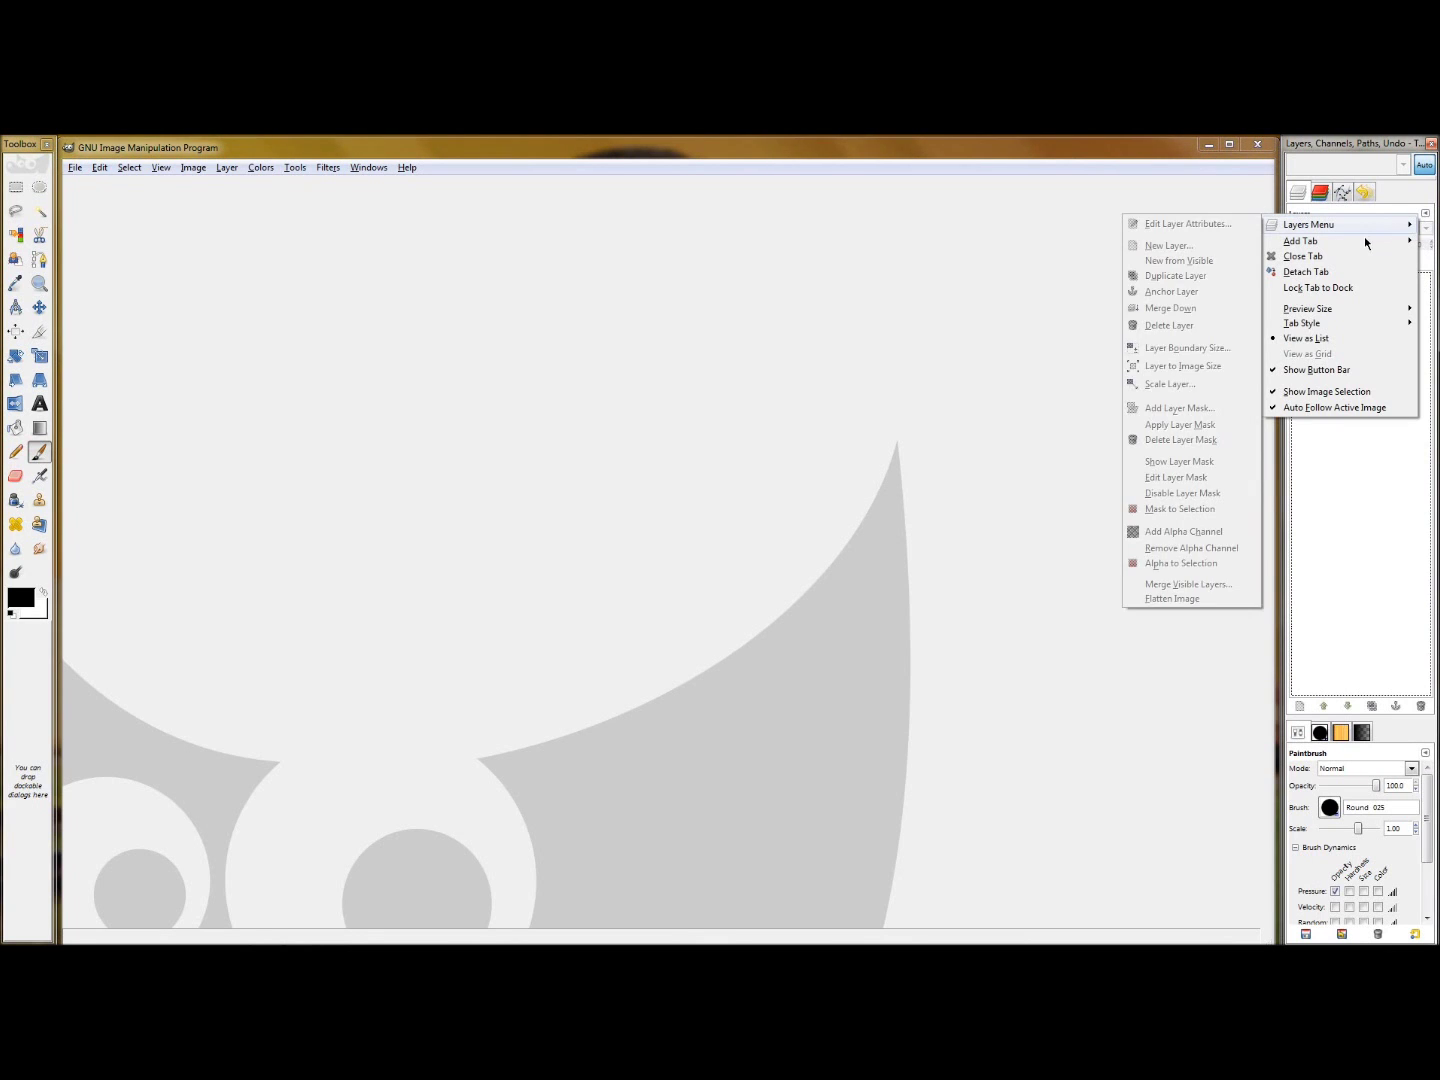
mouse_move(1330, 241)
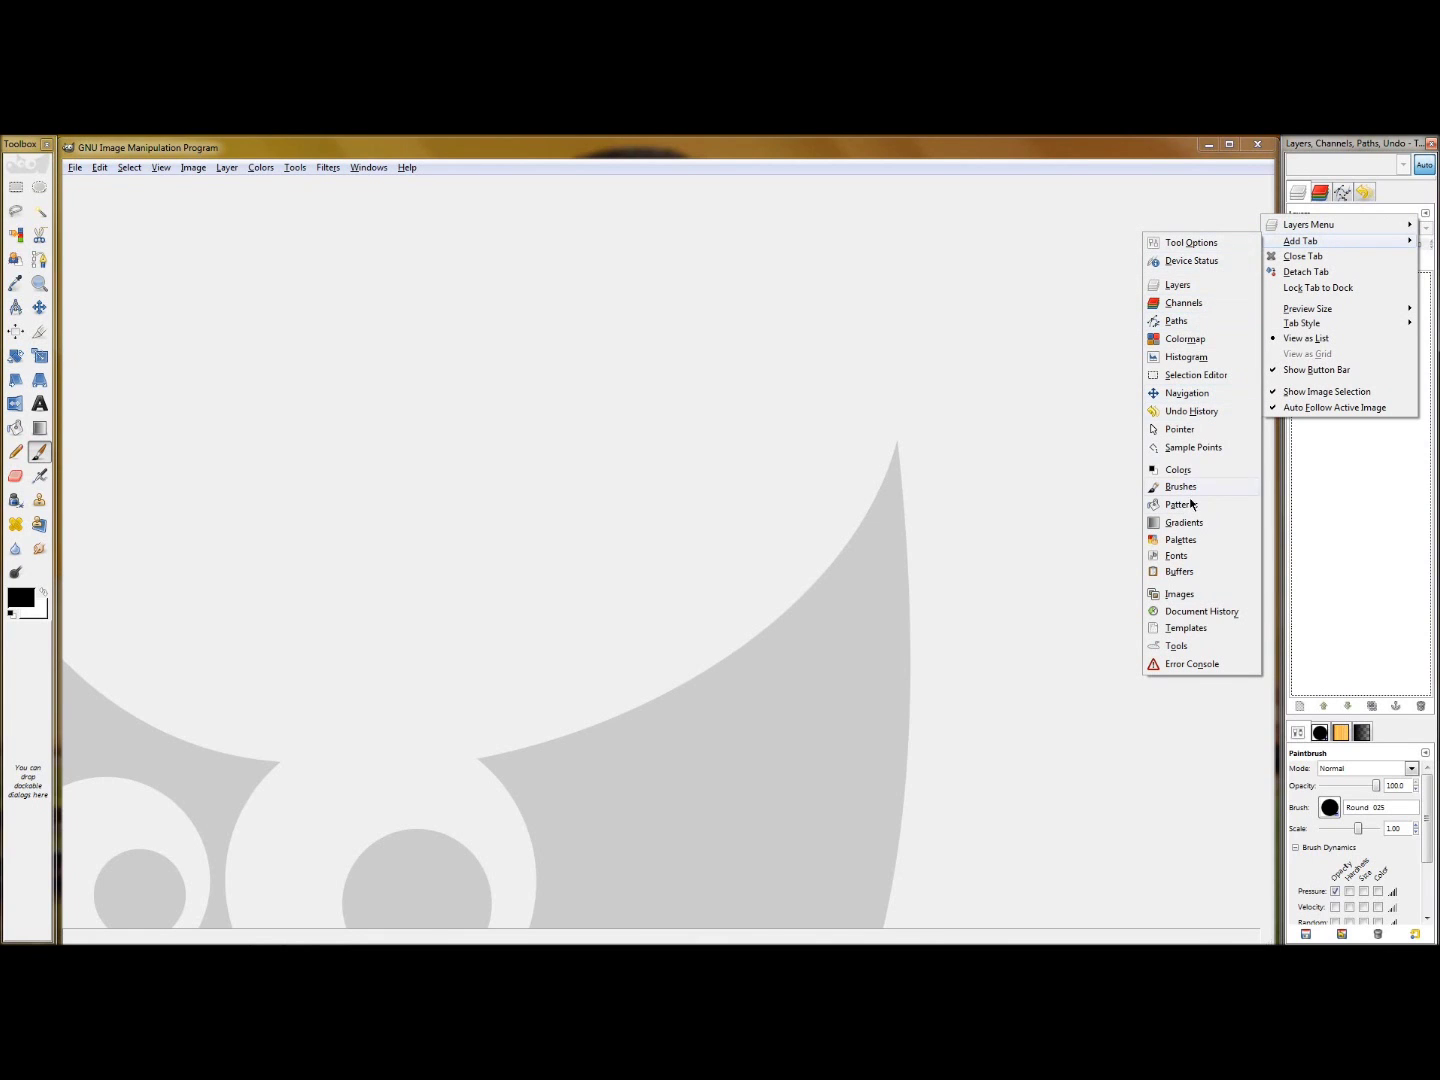
left_click(1178, 556)
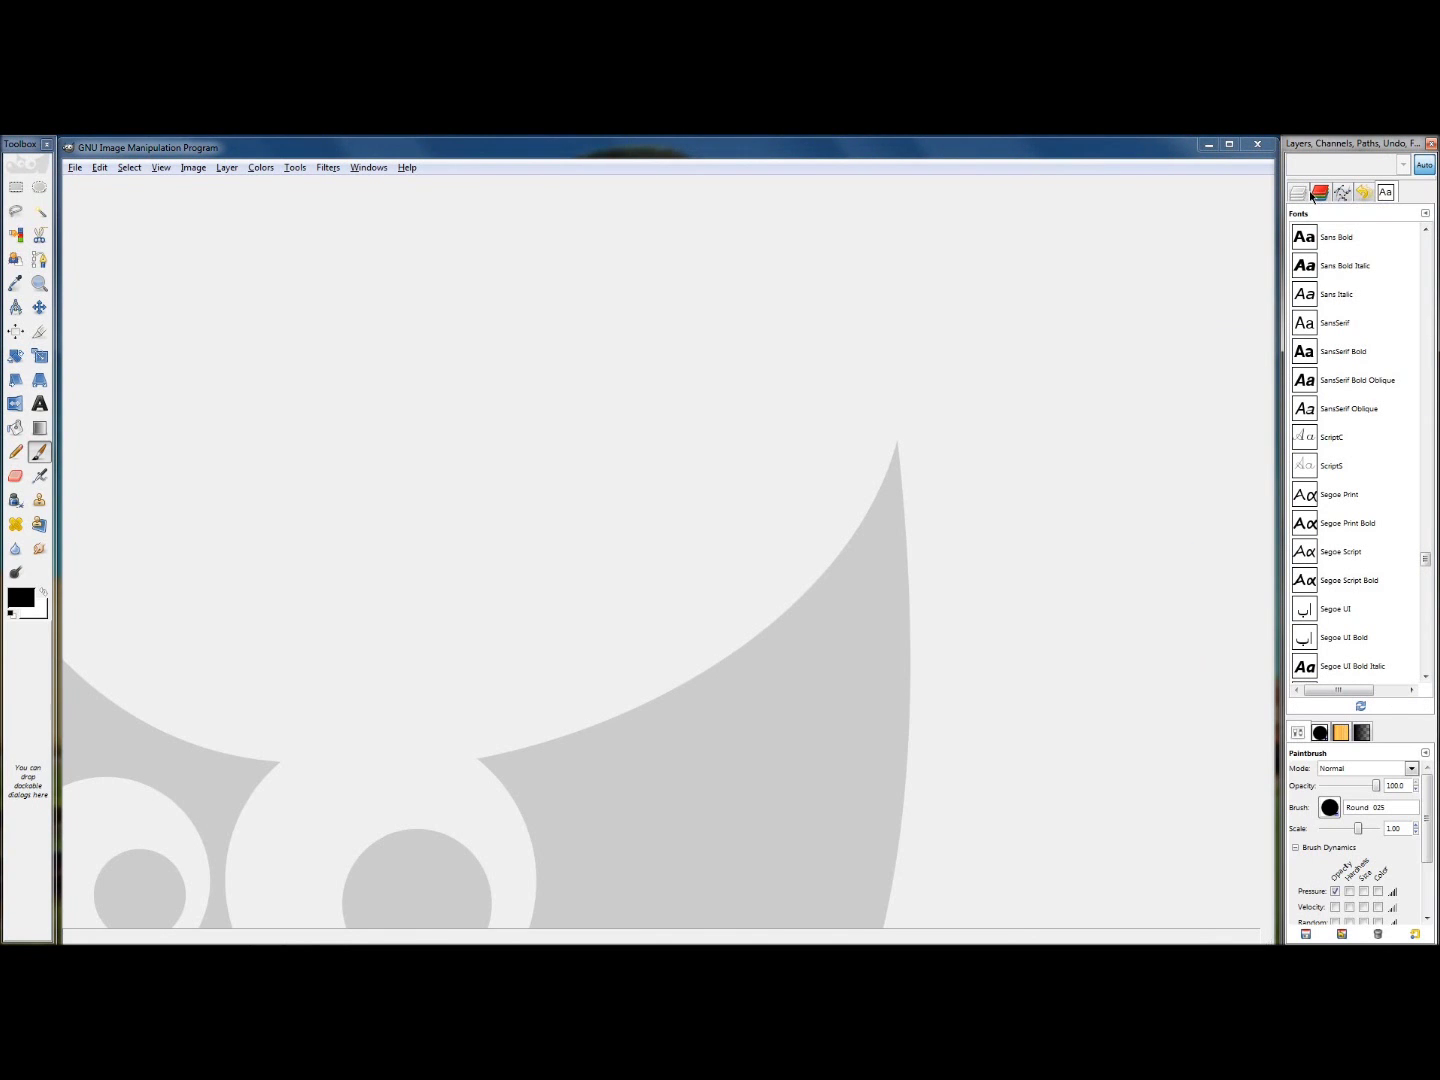
left_click(1424, 214)
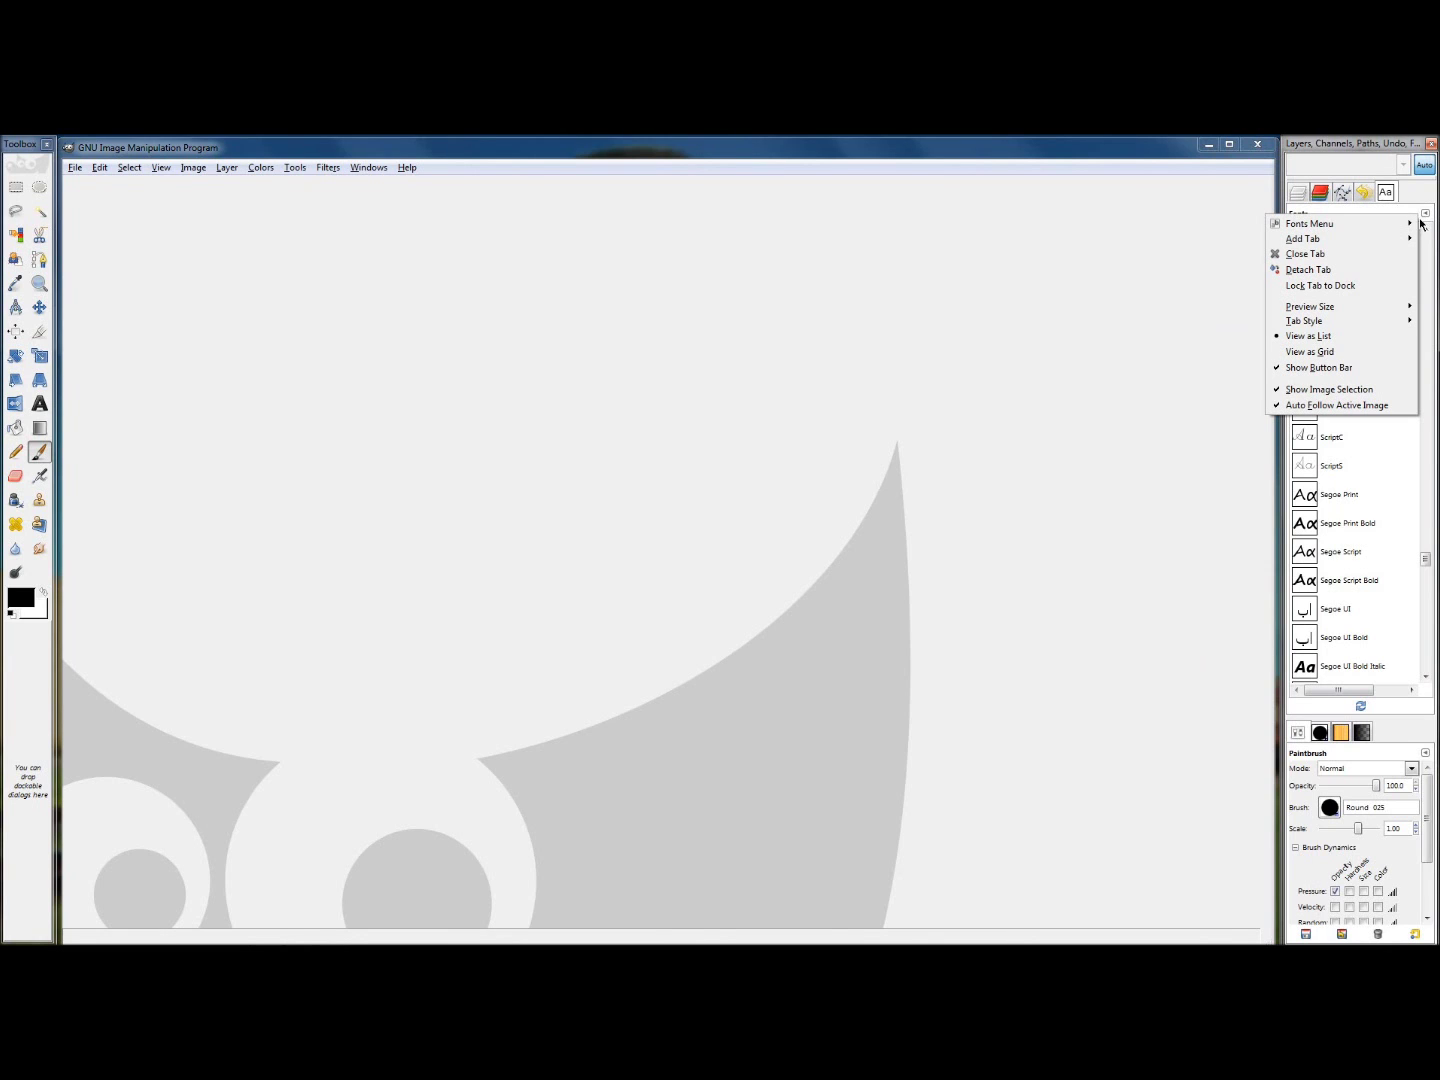
left_click(1380, 257)
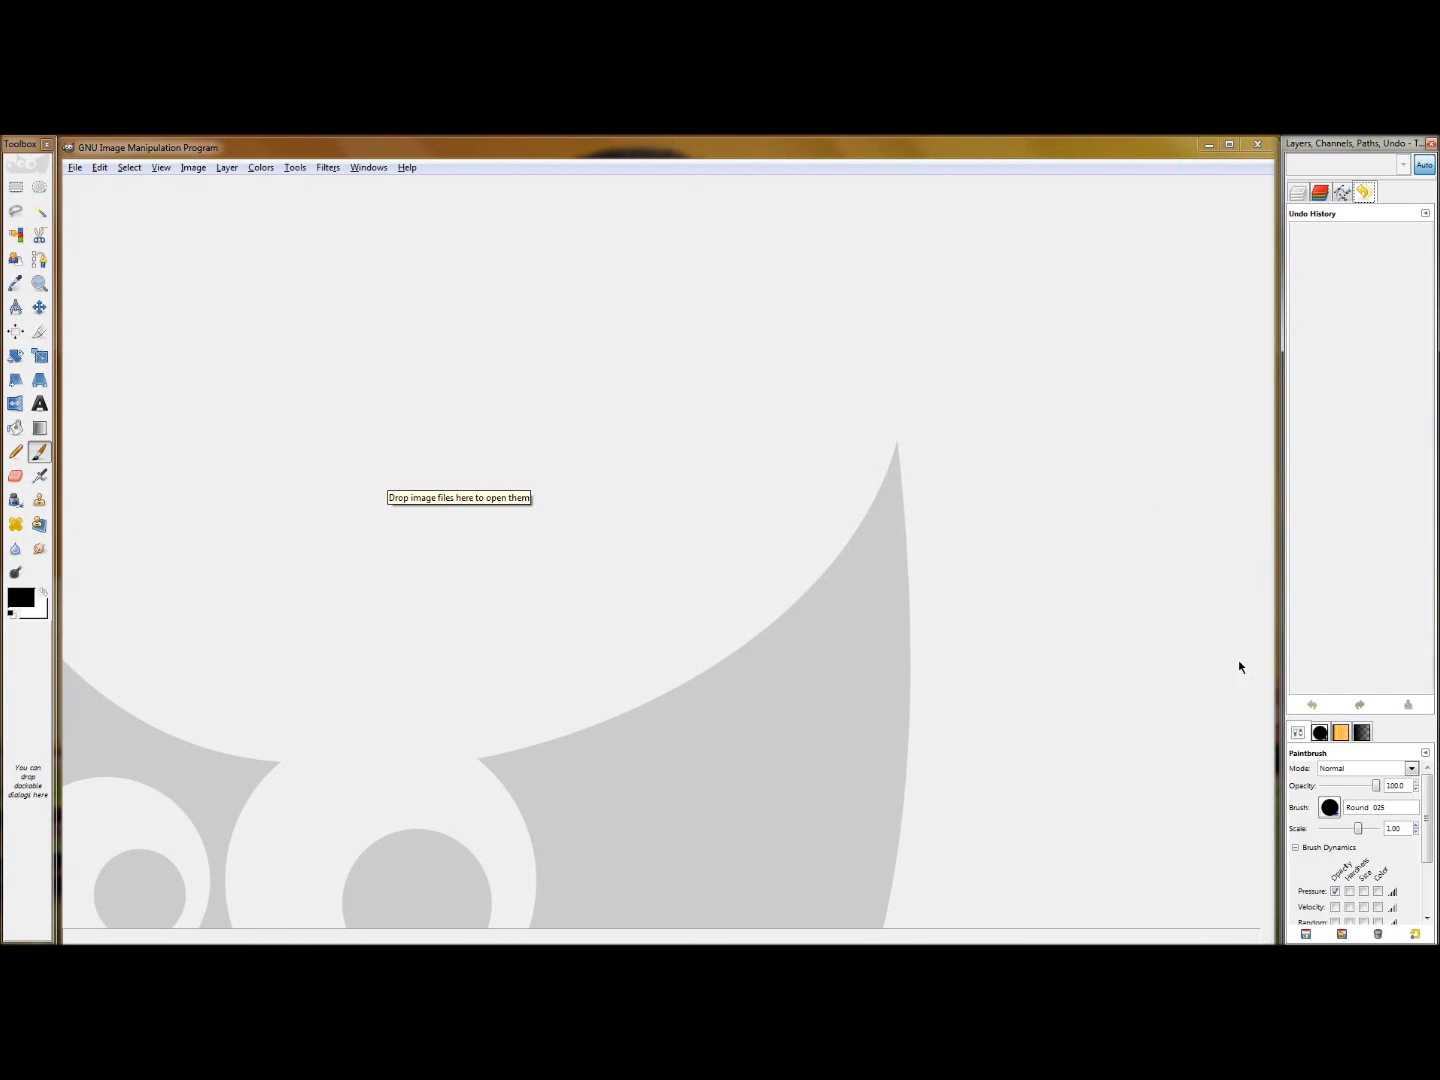
left_click(1430, 756)
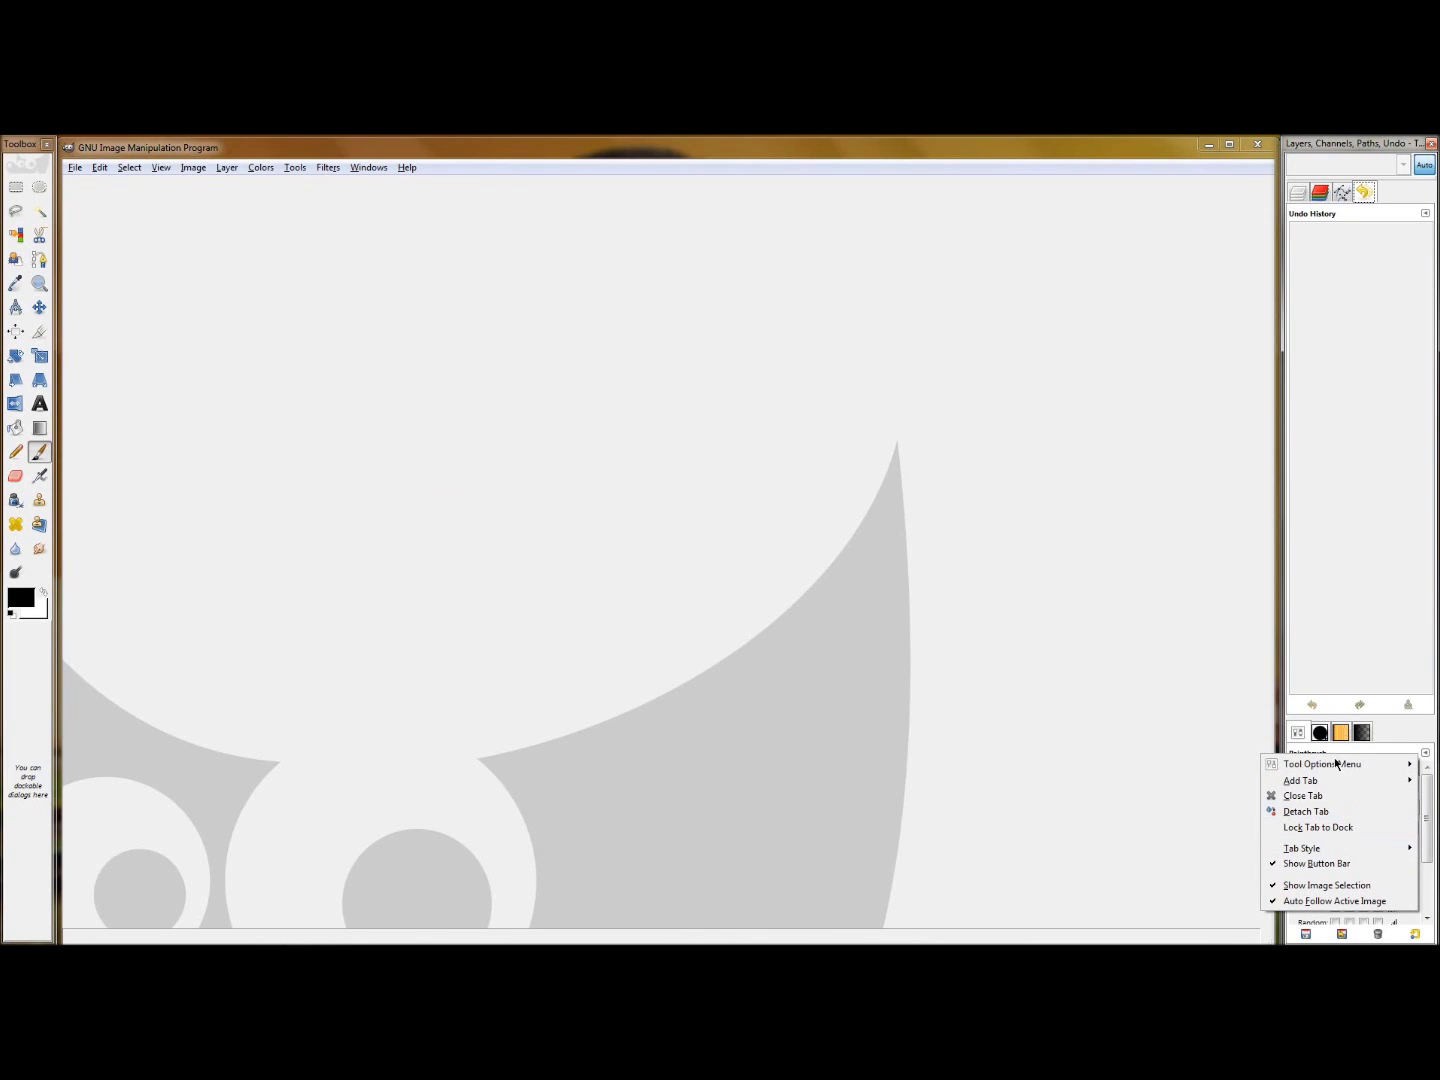
left_click(1300, 739)
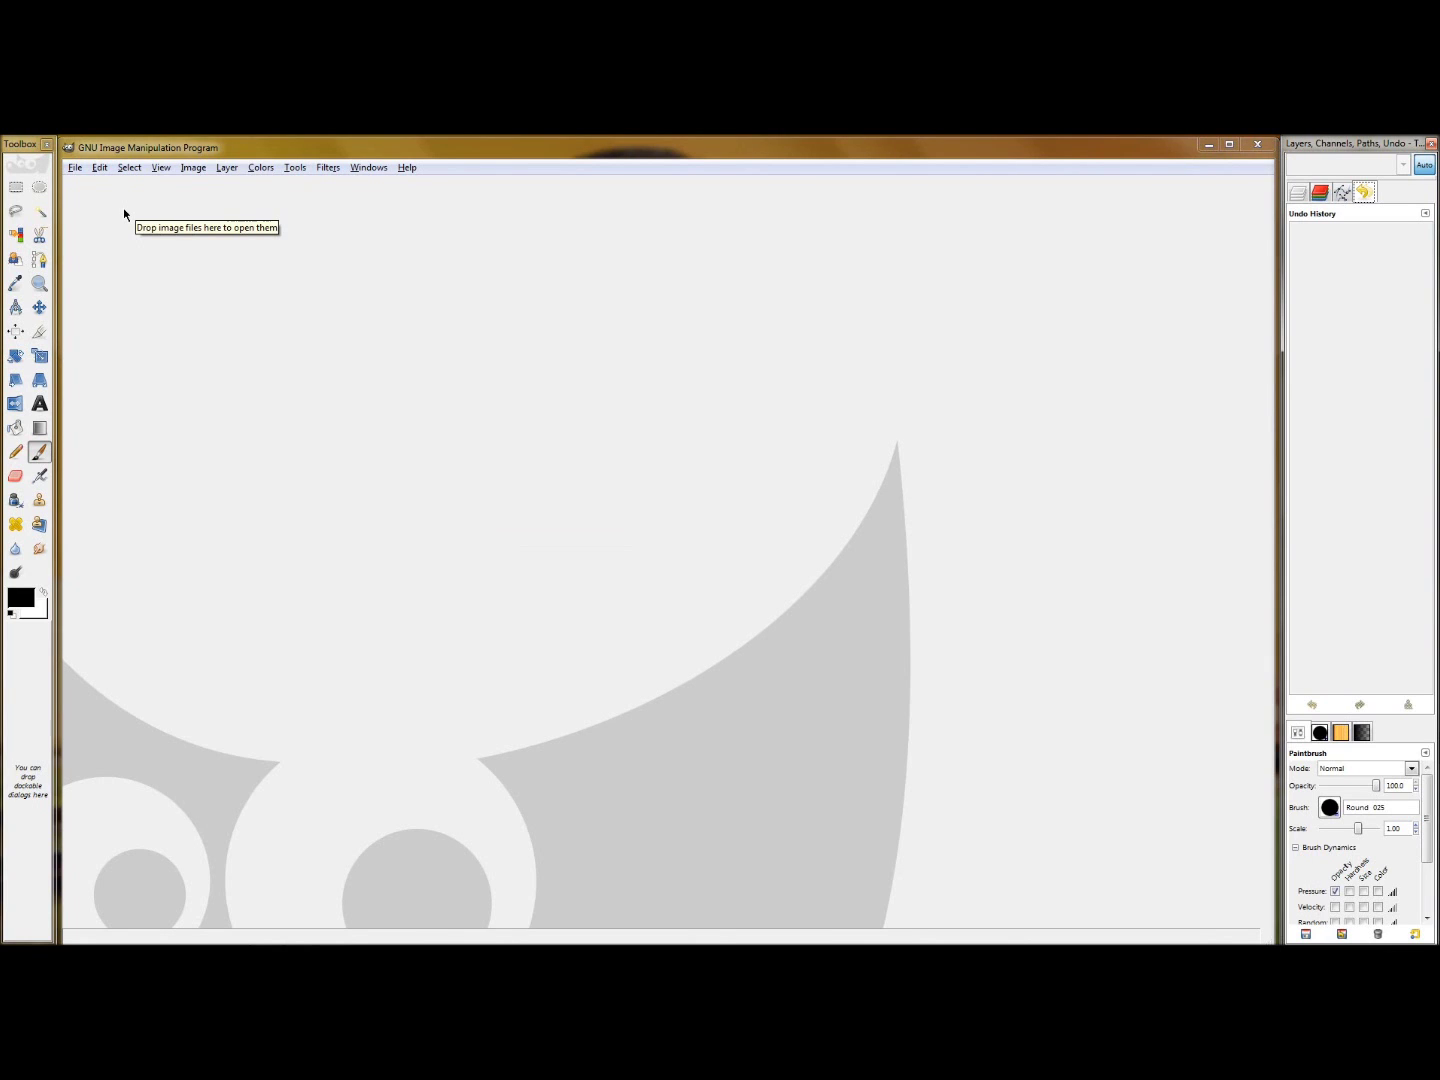
Create a new blank image 640 pixels wide and 400 pixels high.
left_click(74, 166)
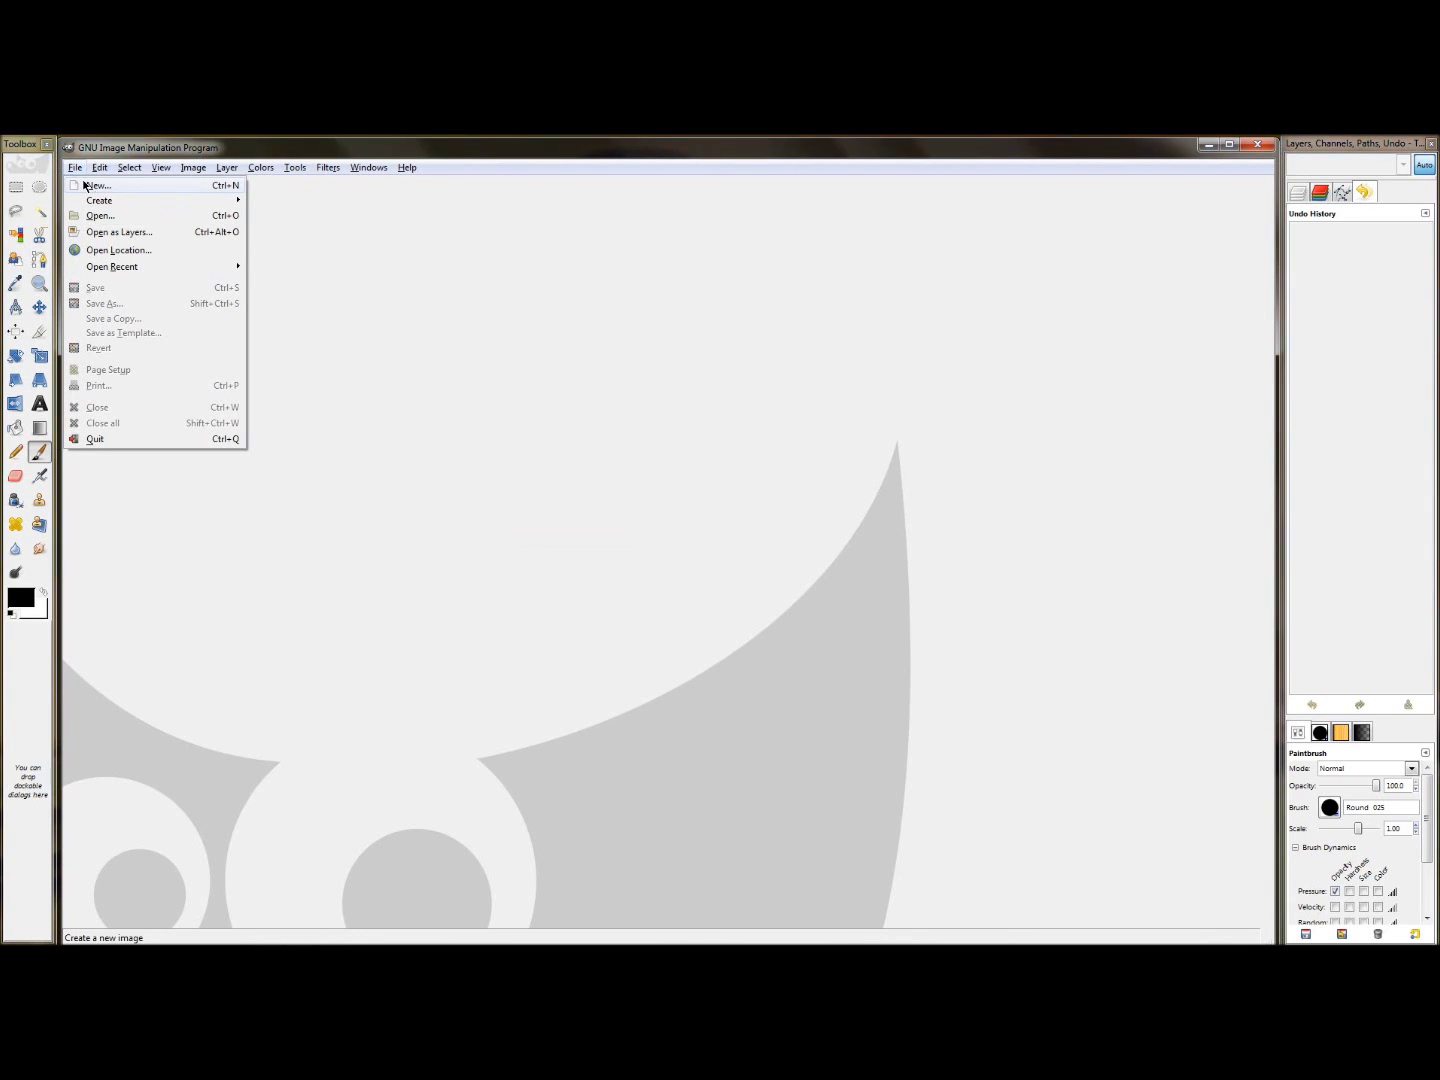
left_click(90, 186)
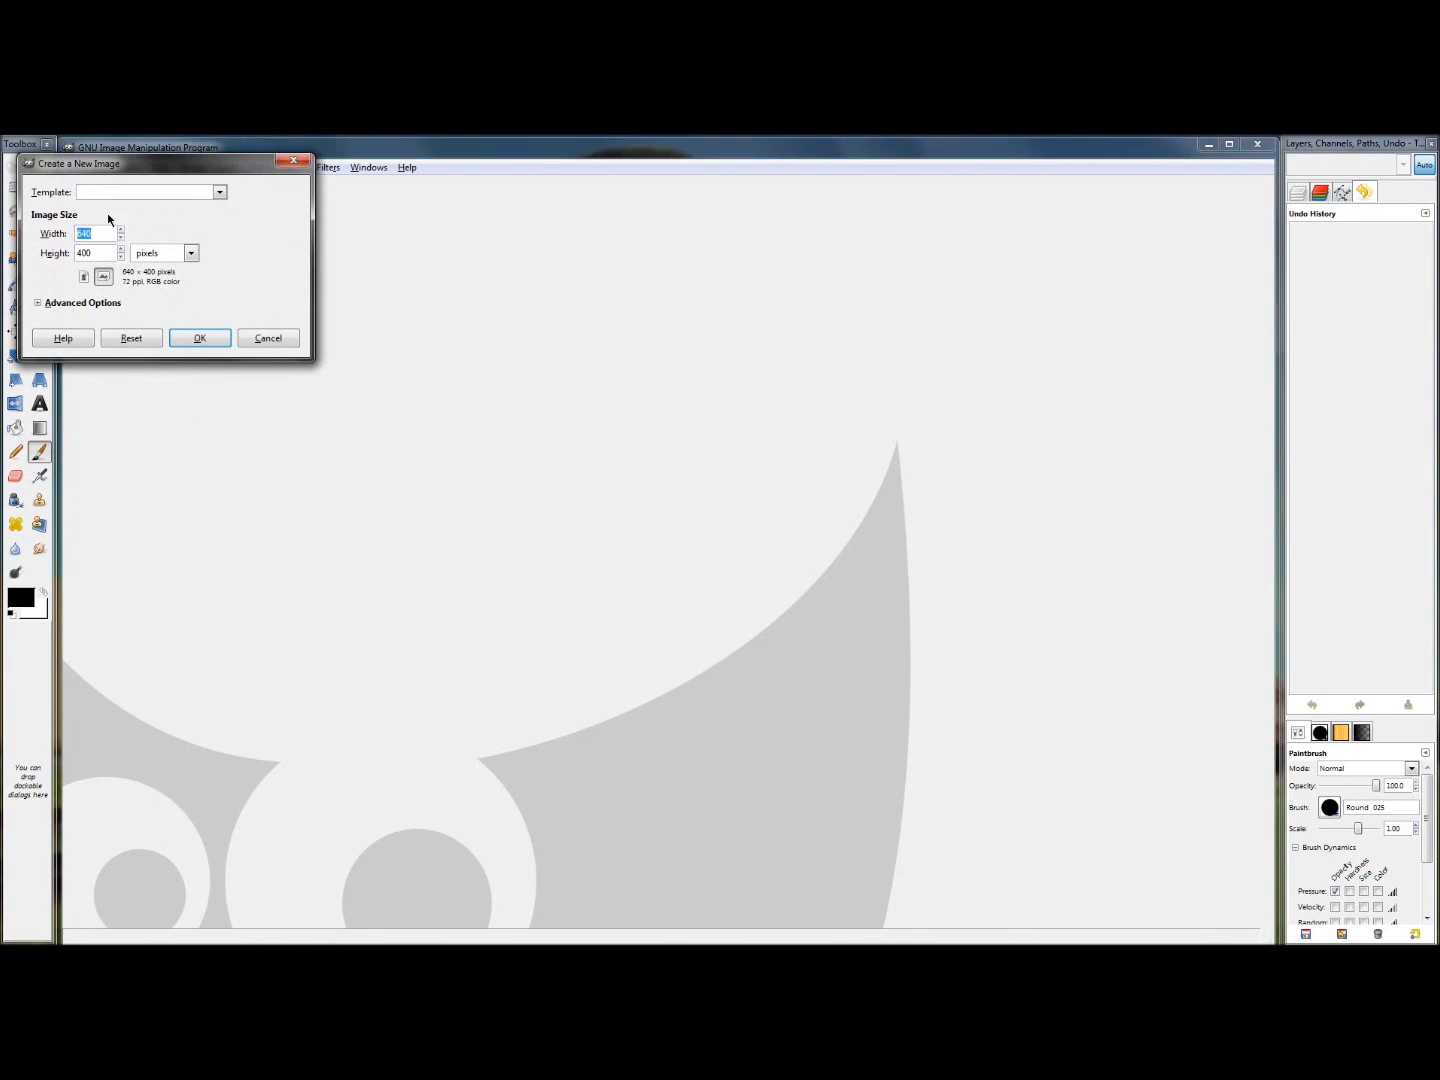
left_click(196, 337)
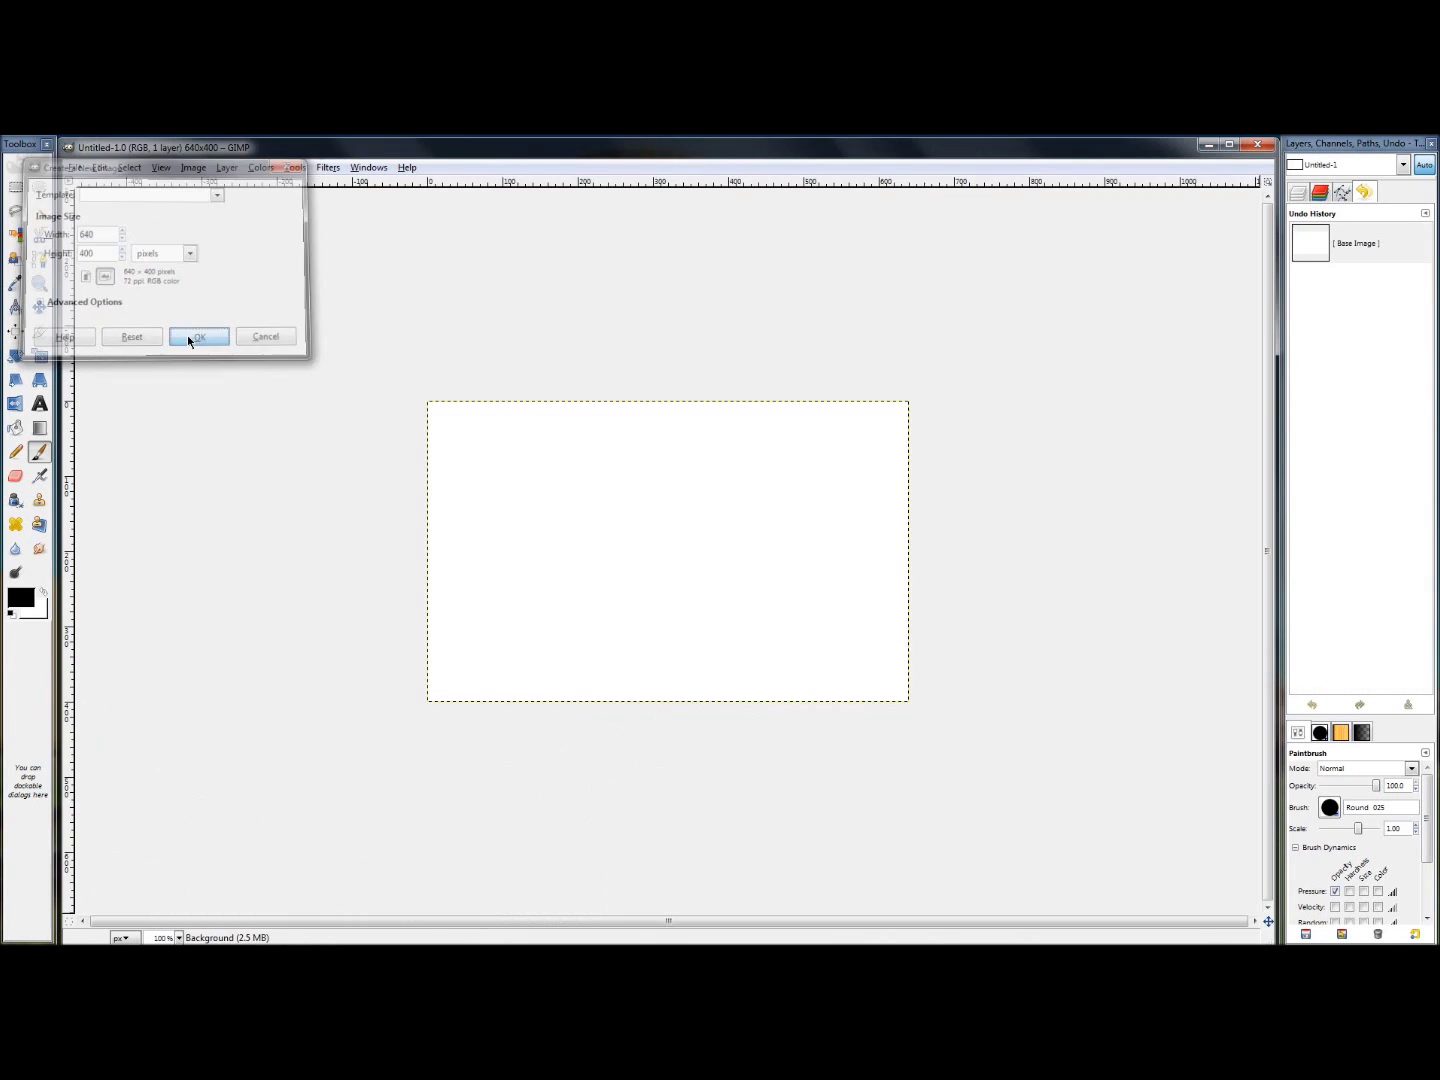
Scribble thick black Paintbrush strokes across the whole canvas and bring up the list of layers.
mouse_move(439, 466)
left_mouse_down()
mouse_move(546, 363)
mouse_move(436, 550)
mouse_move(685, 354)
mouse_move(534, 727)
mouse_move(852, 390)
mouse_move(625, 726)
mouse_move(1040, 595)
mouse_move(737, 427)
mouse_move(762, 653)
mouse_move(869, 661)
left_mouse_up()
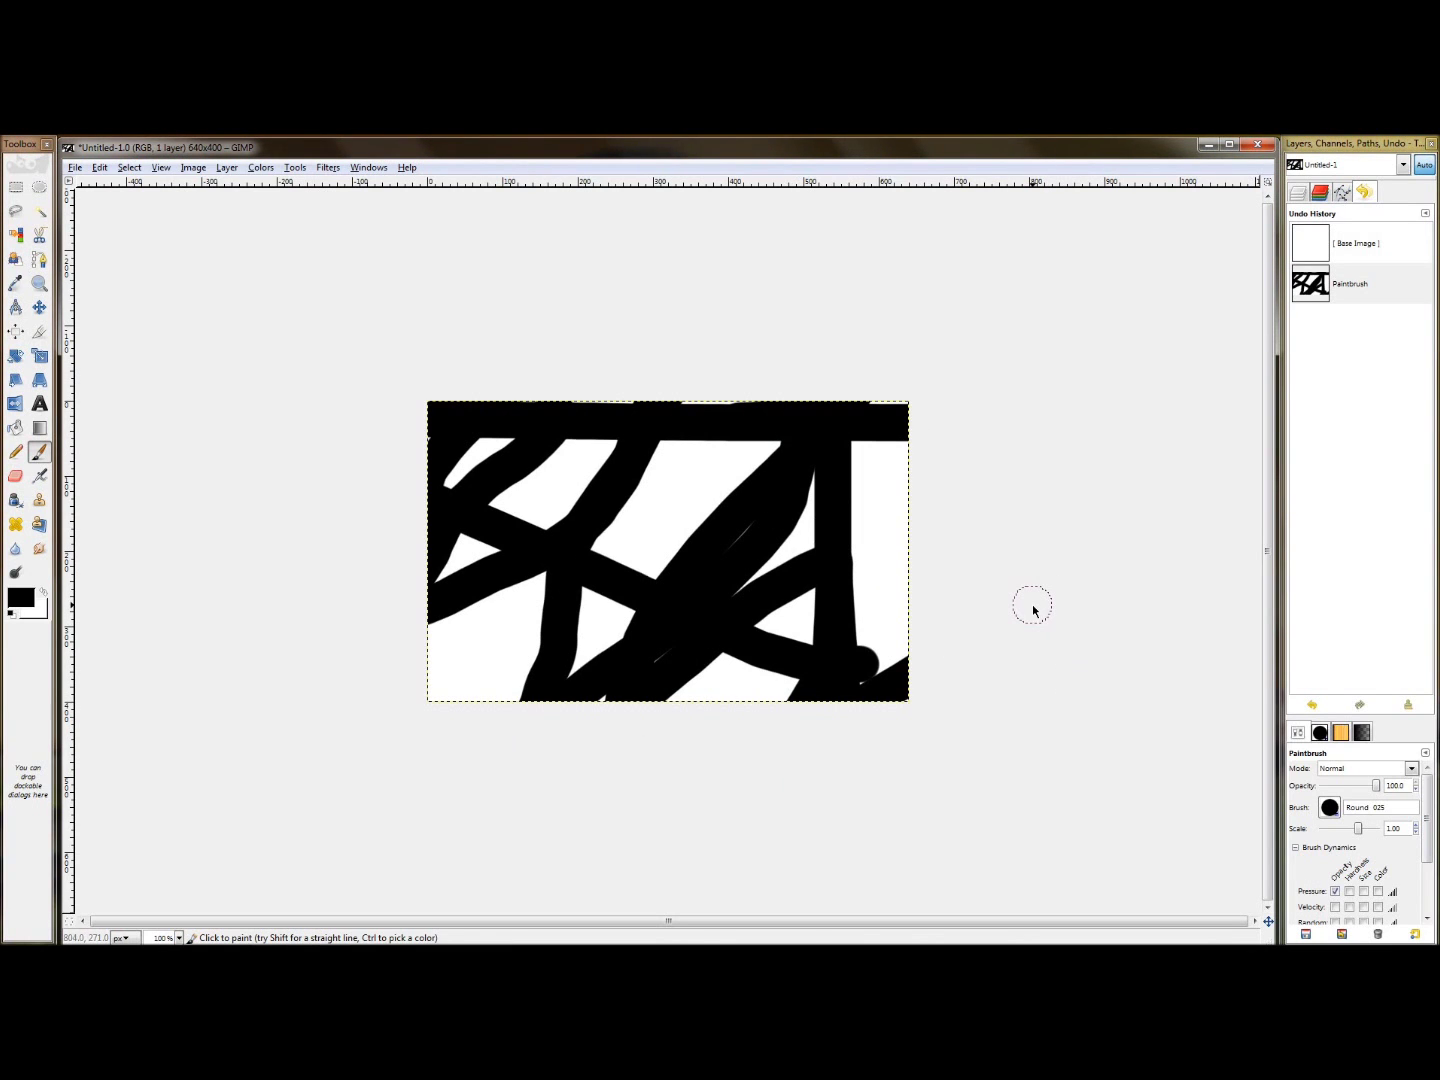
left_click(1299, 192)
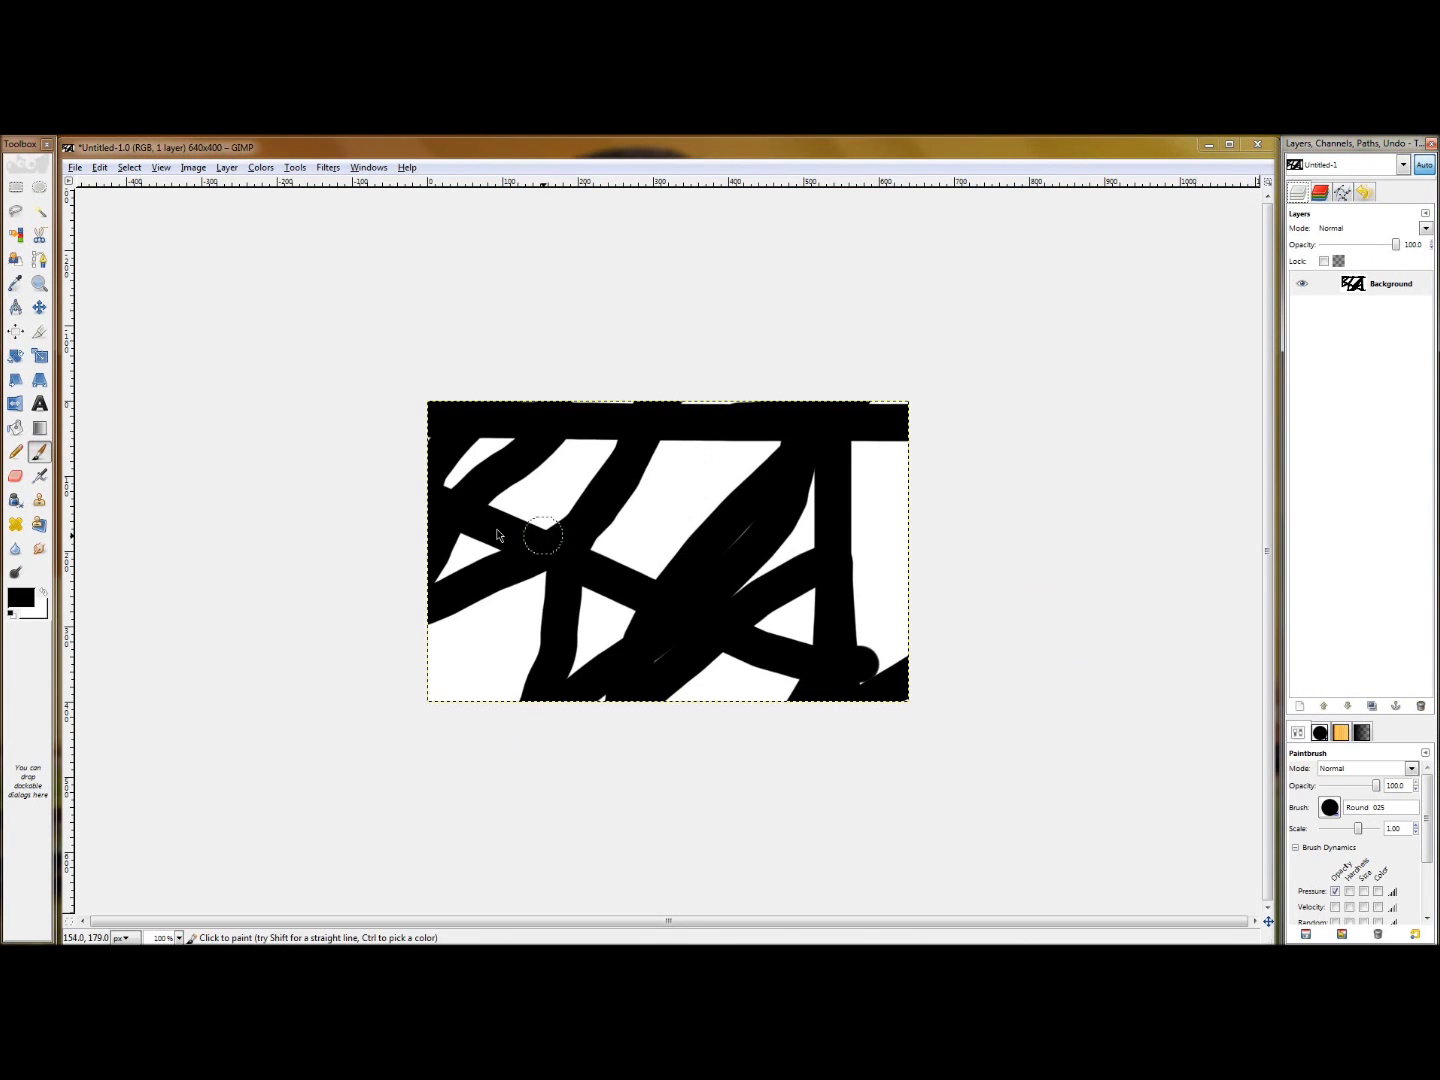
Magnify the upper edge of a white gap between the strokes to 3200 % with the Zoom tool.
left_click(37, 283)
left_click_drag(473, 428, 644, 555)
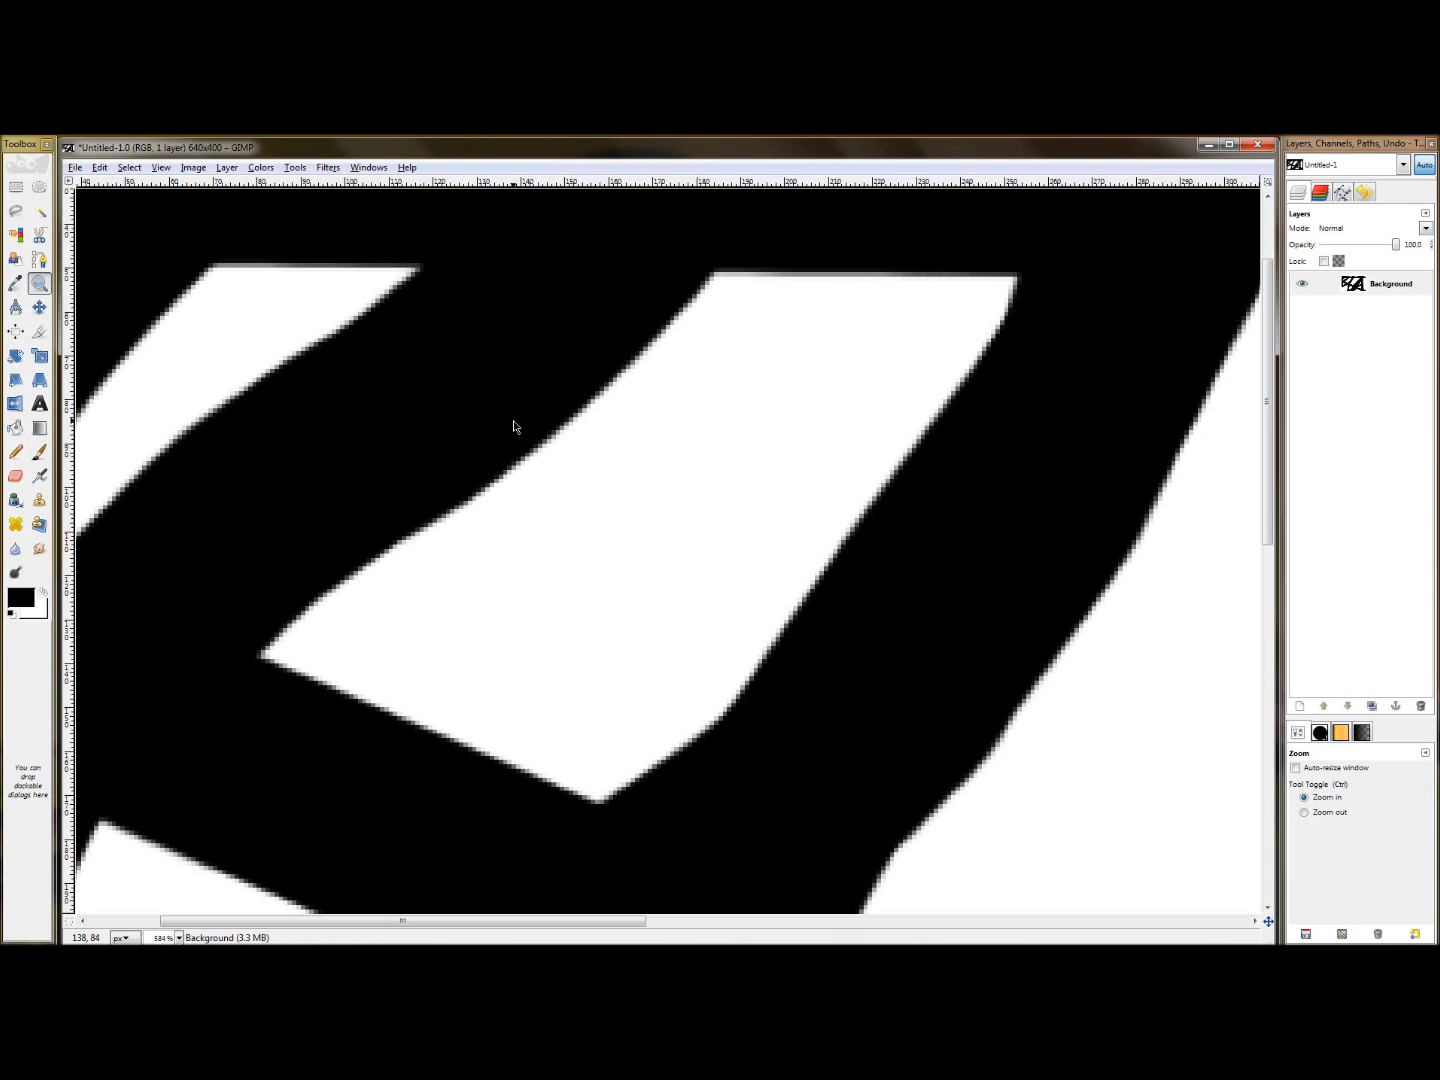
left_click(1012, 281)
left_click(1012, 282)
left_click(1013, 281)
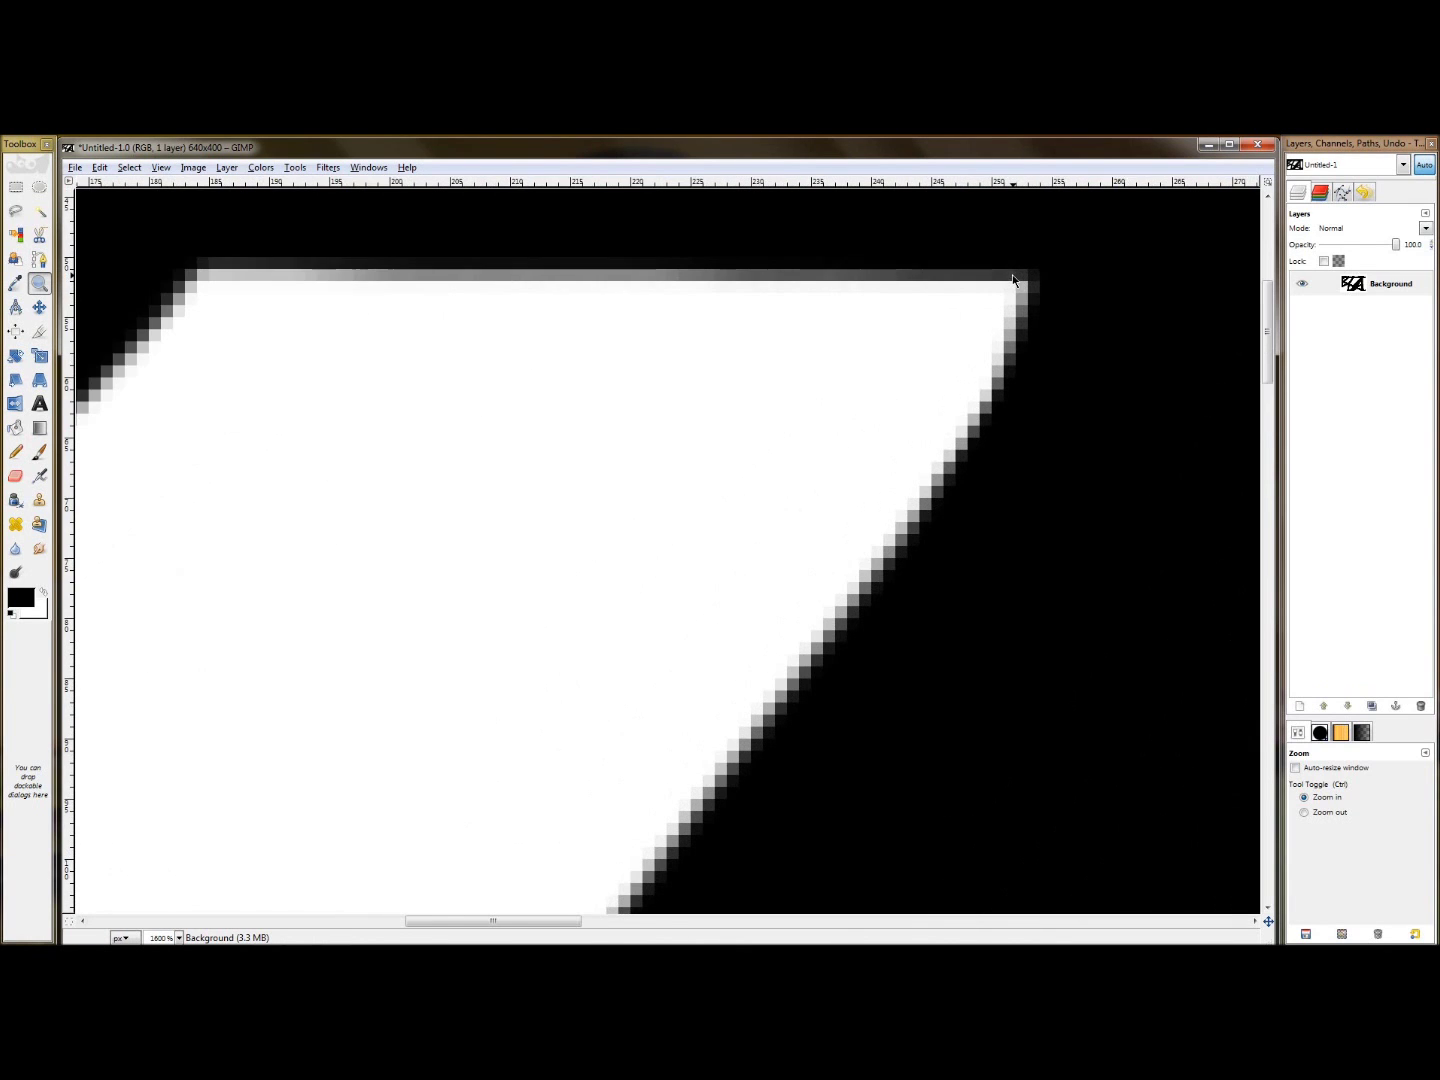
left_click(1014, 284)
left_click(94, 292)
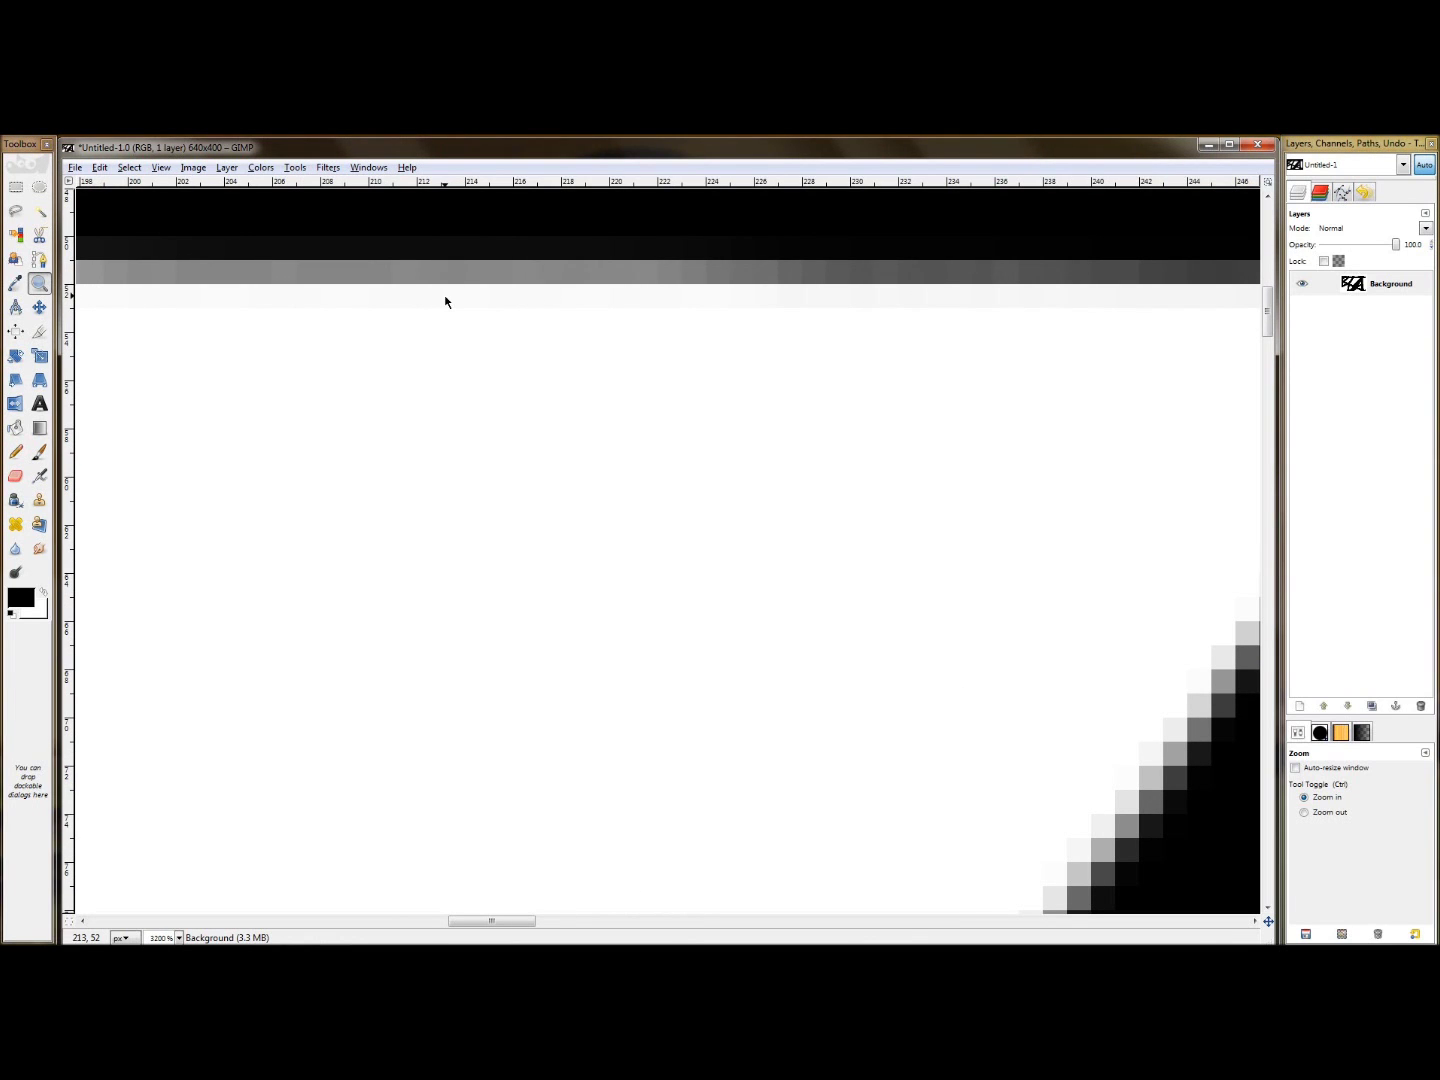
Zoom out from the pixel-level view with the Zoom tool and zoom back in on the diagonal strokes near the image centre.
left_click(940, 354, "ctrl")
left_click(1138, 329, "ctrl")
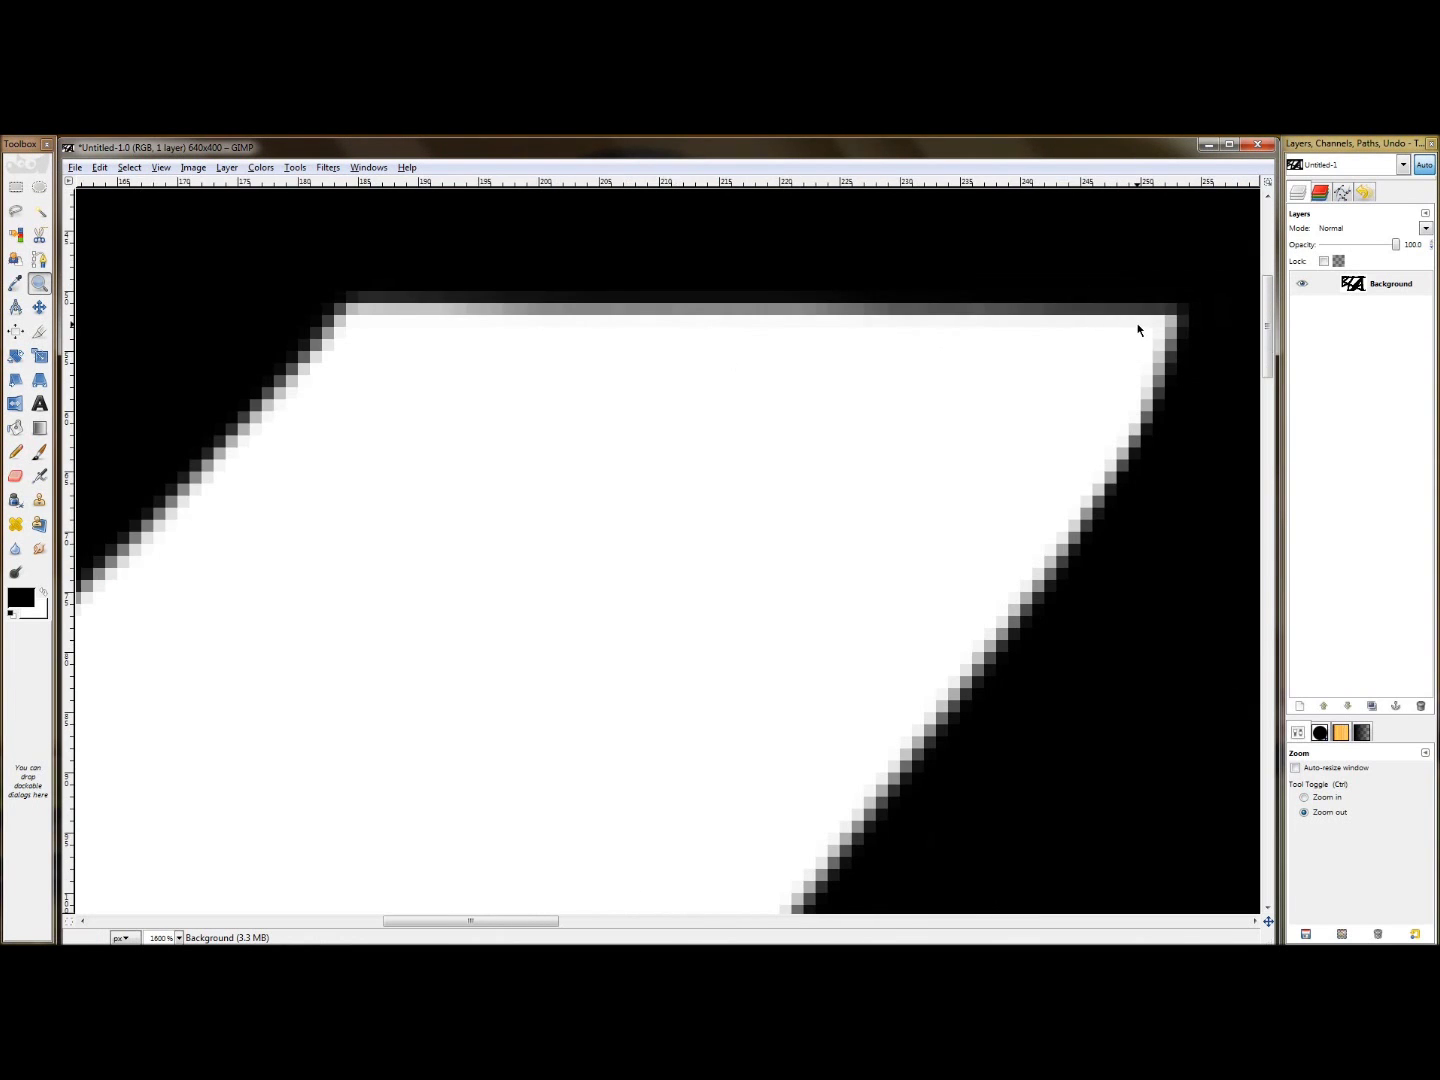
left_click(1137, 329, "ctrl")
left_click(1138, 329, "ctrl")
left_click(1137, 329, "ctrl")
left_click(1138, 329, "ctrl")
left_click(1137, 329, "ctrl")
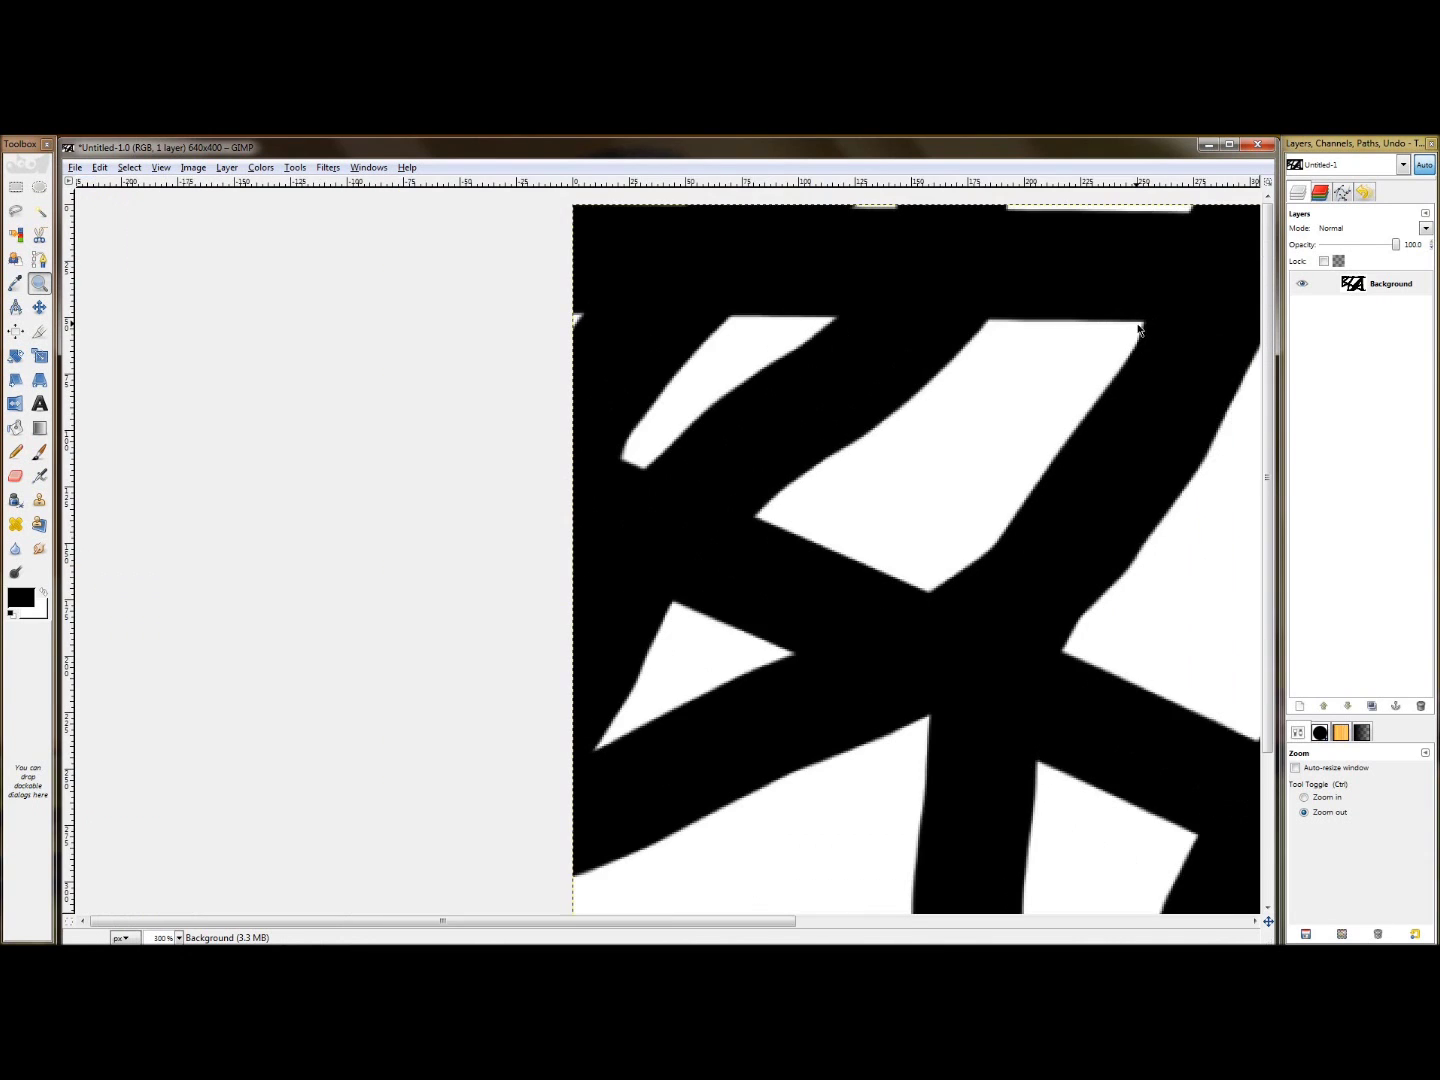
left_click(1137, 328, "ctrl")
left_click(1110, 335, "ctrl")
left_click(775, 422)
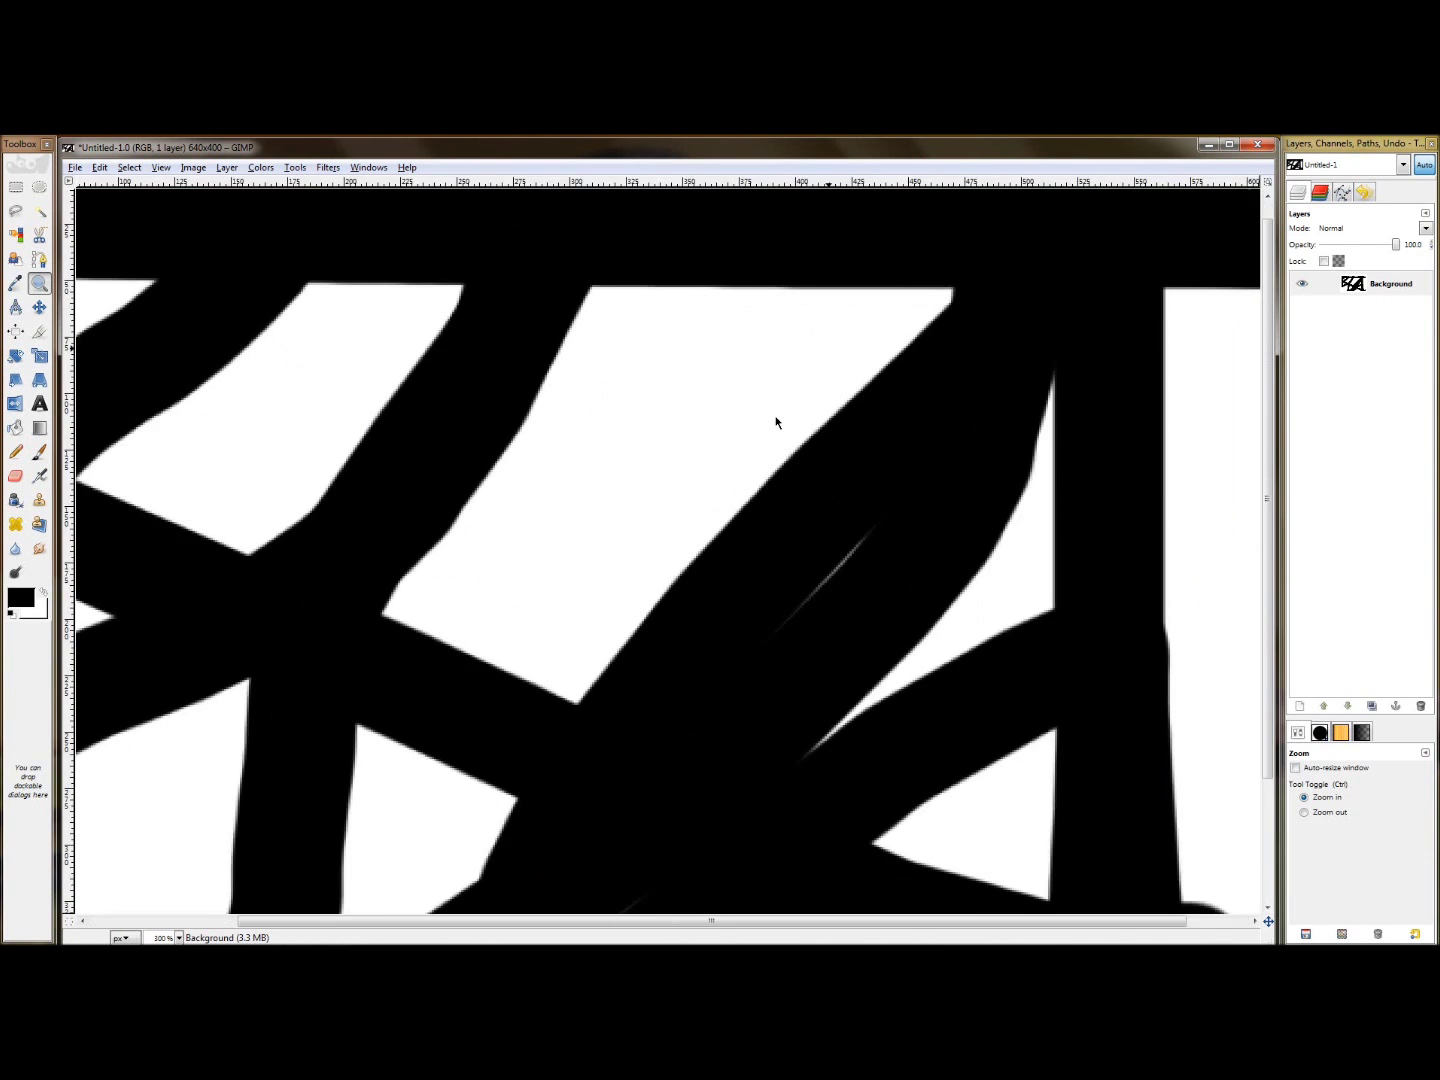
left_click(776, 420)
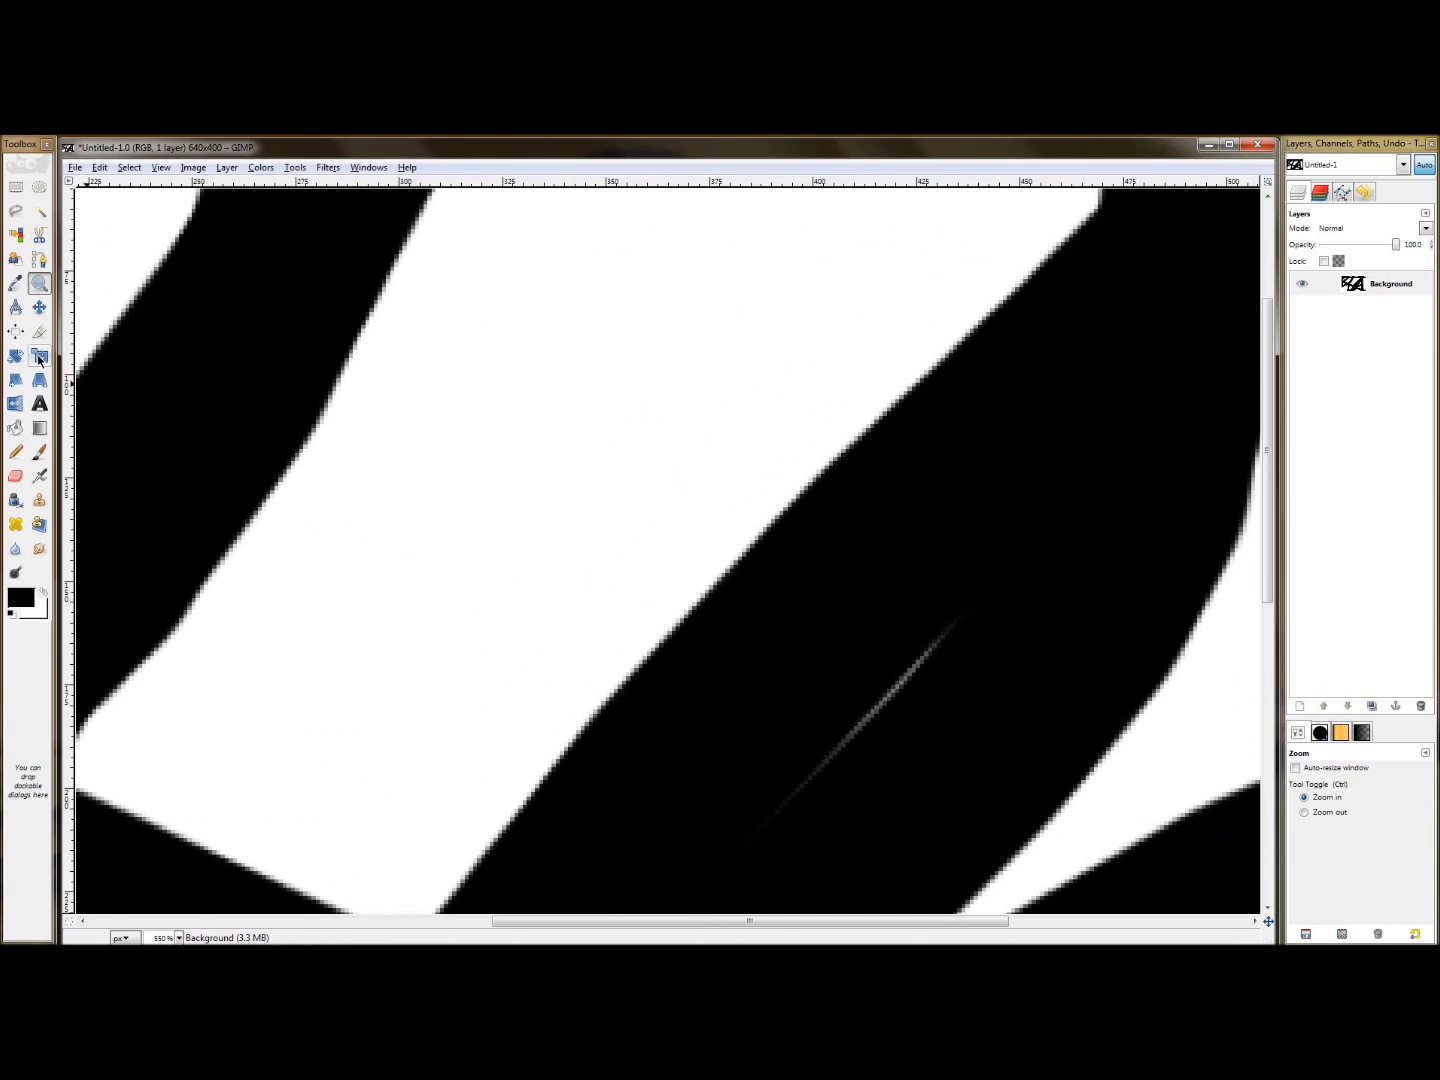
Paint a black blob with the Paintbrush inside the large white gap beside the central diagonal stroke.
left_click(39, 403)
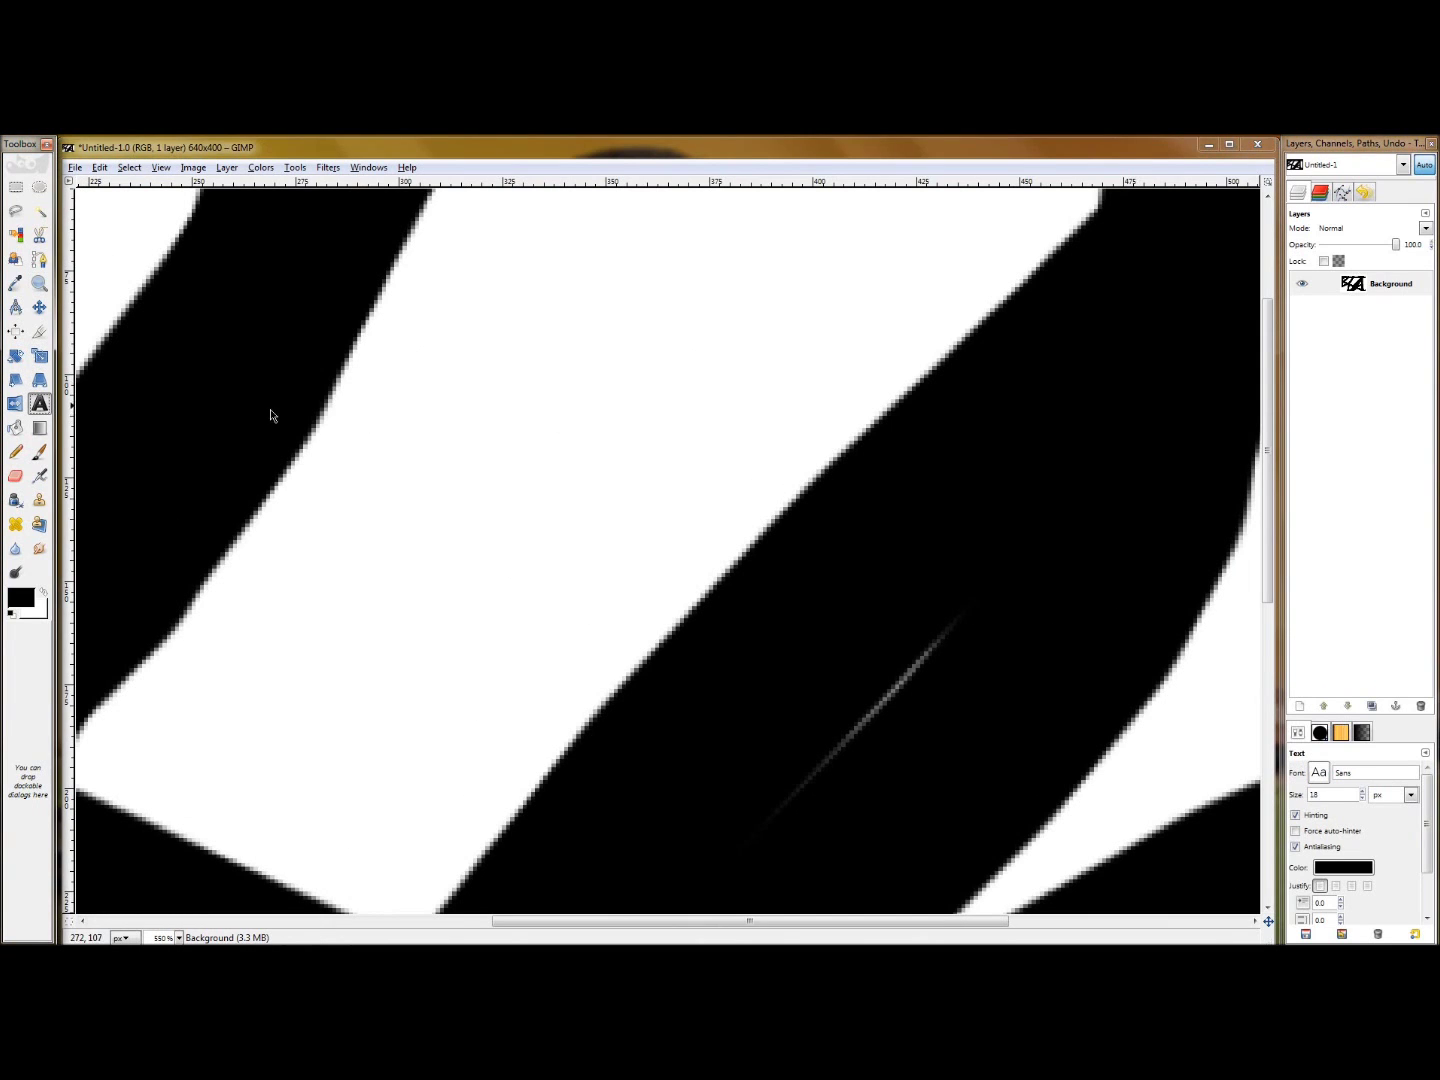
left_click(40, 451)
mouse_move(513, 456)
left_mouse_down()
mouse_move(575, 419)
mouse_move(460, 678)
mouse_move(421, 627)
mouse_move(469, 604)
left_mouse_up()
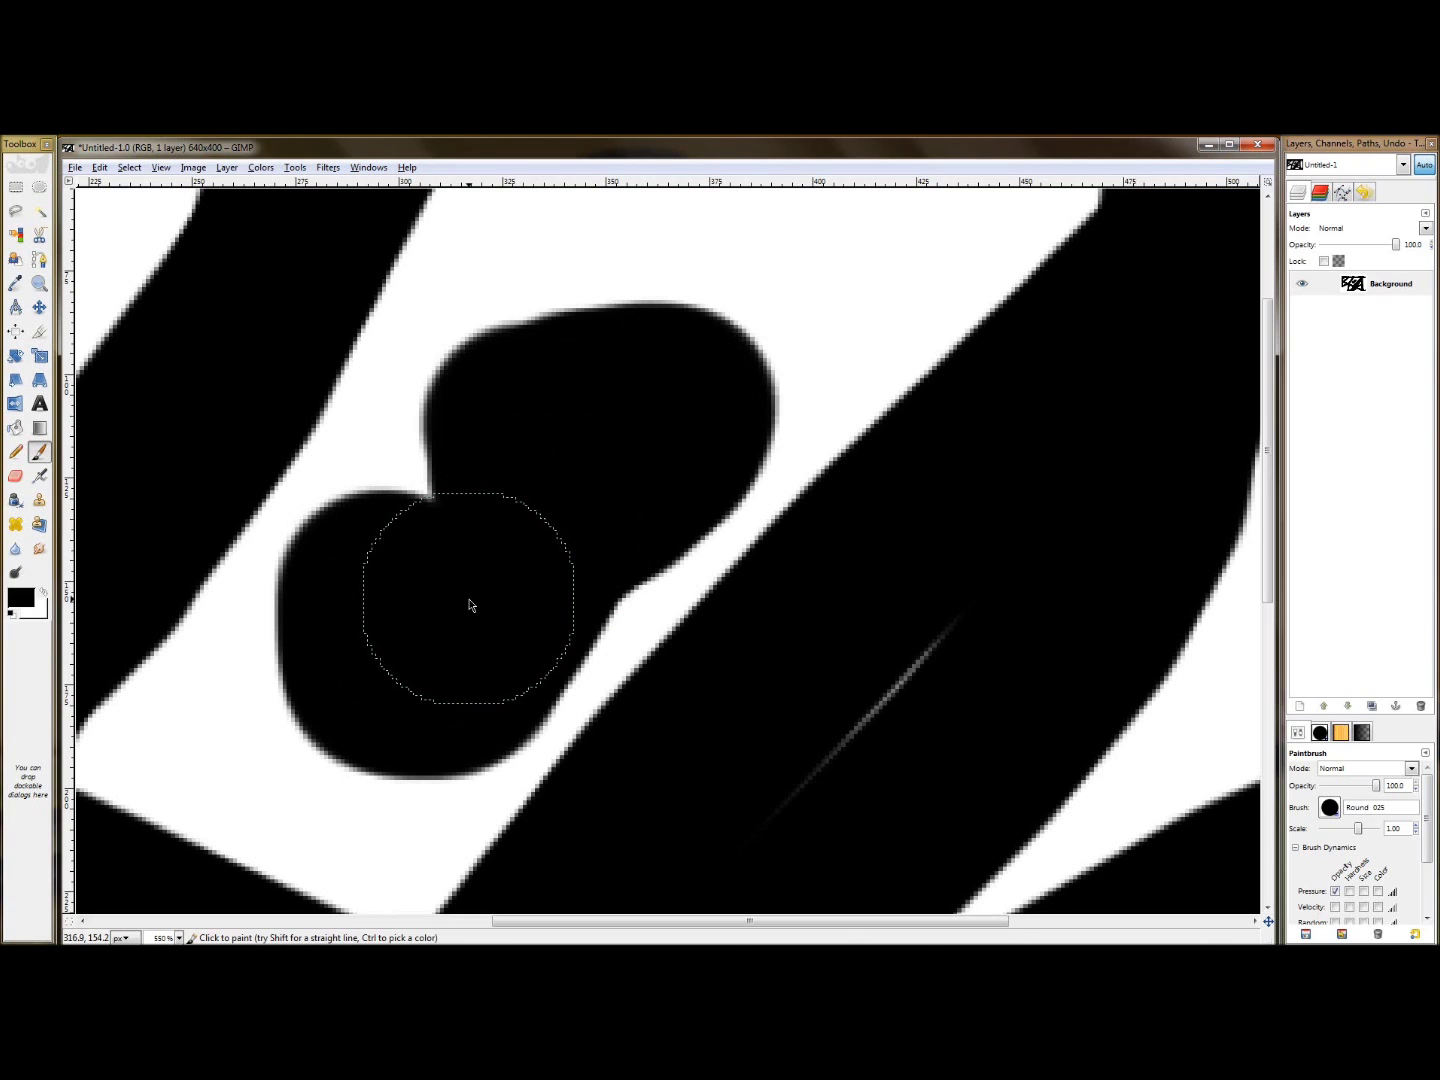
Zoom the painted image out and in several times while keeping the Paintbrush active.
scroll(469, 604, "down", 5)
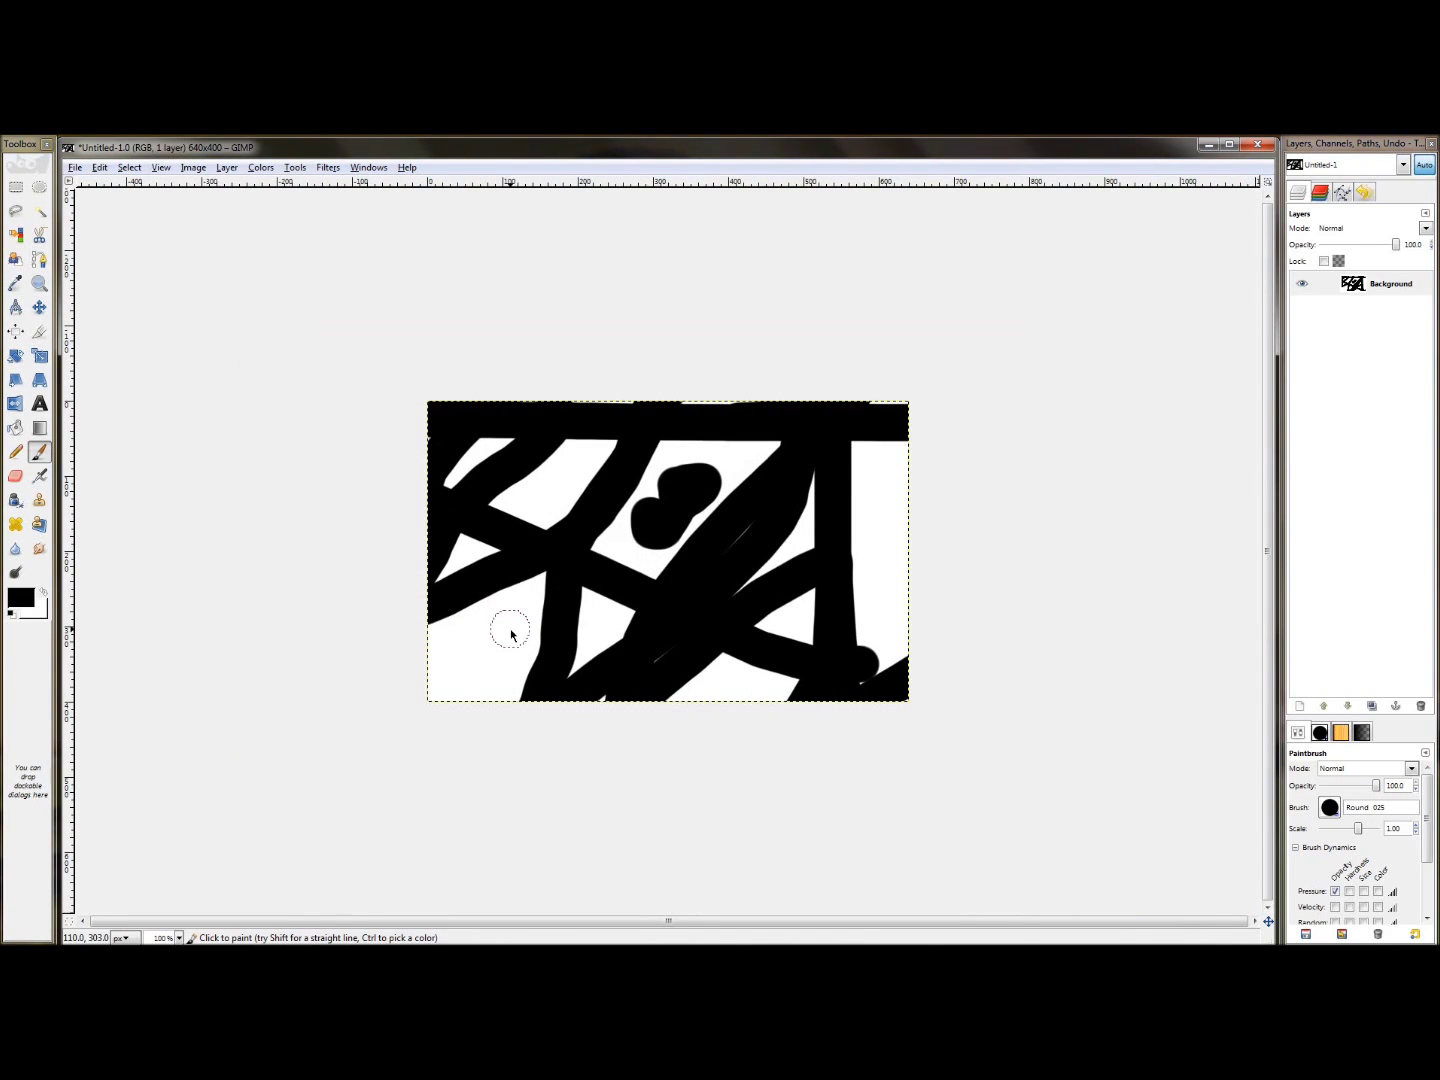
scroll(508, 632, "up", 4)
scroll(511, 635, "down", 3)
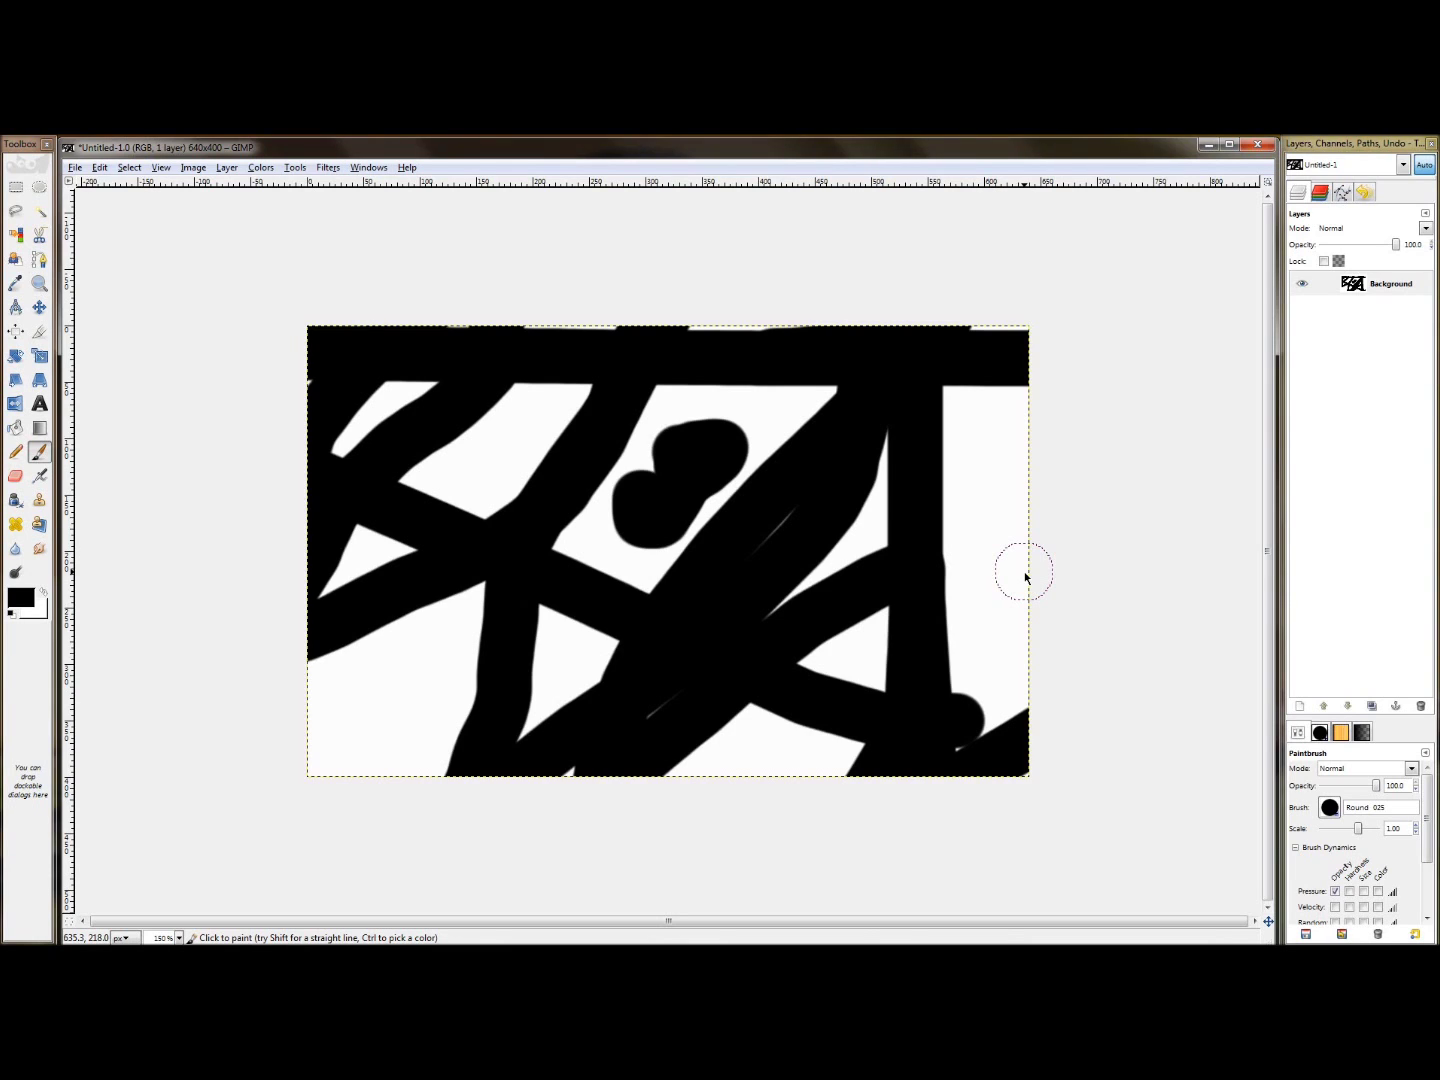
scroll(1024, 576, "up", 4)
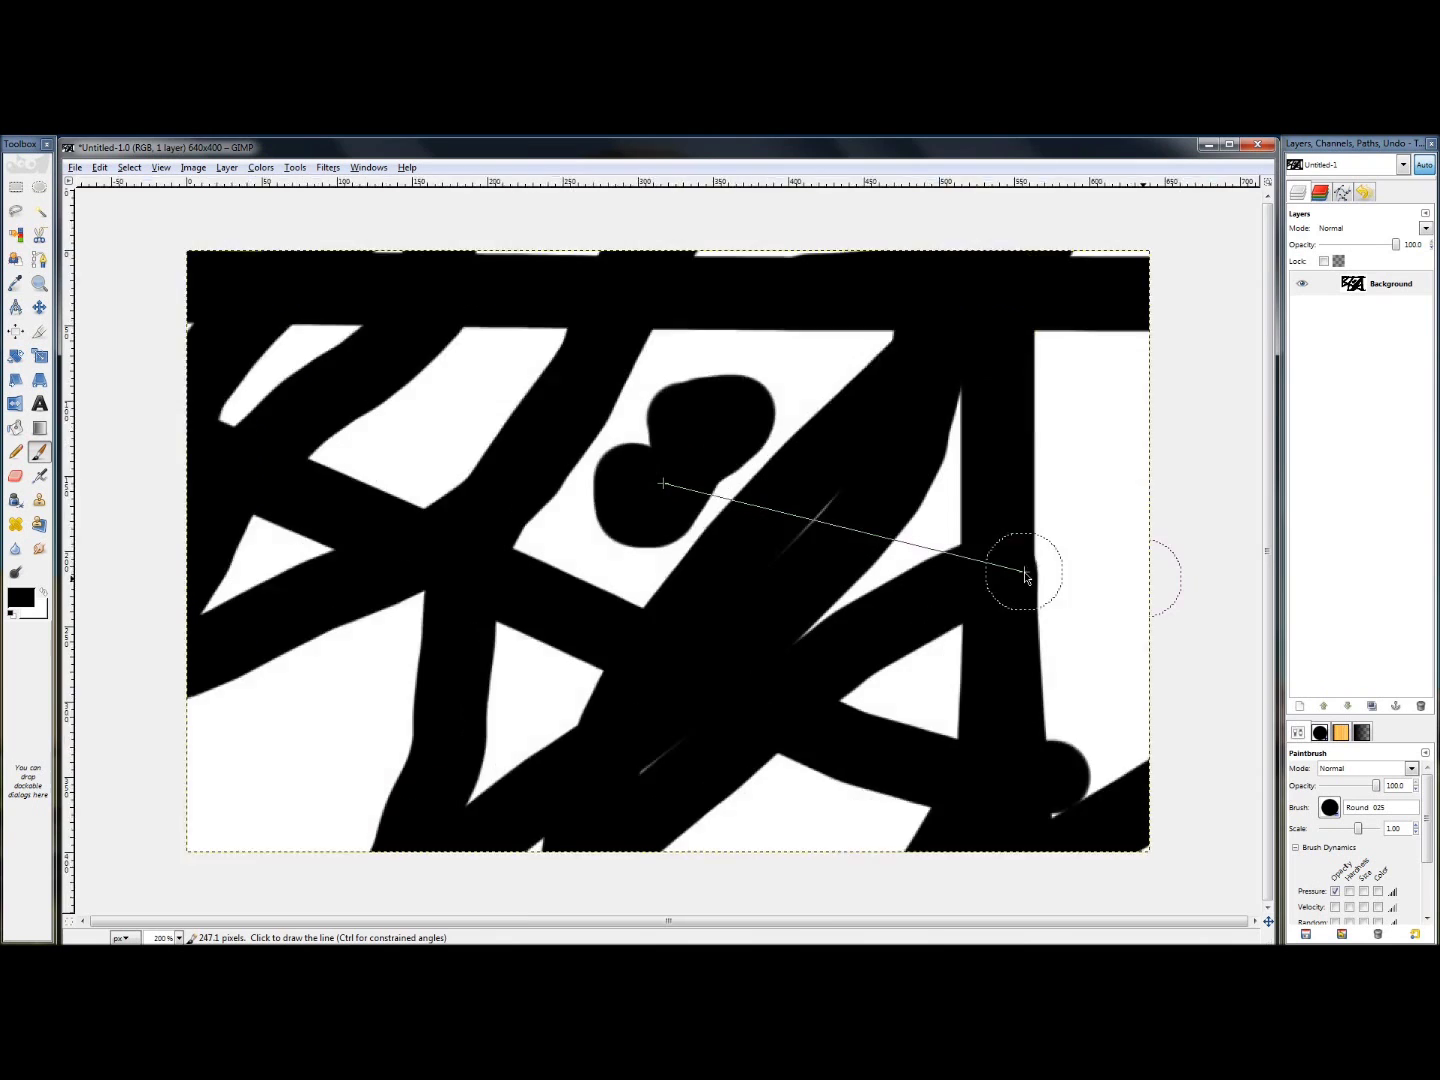
scroll(1024, 577, "down", 2)
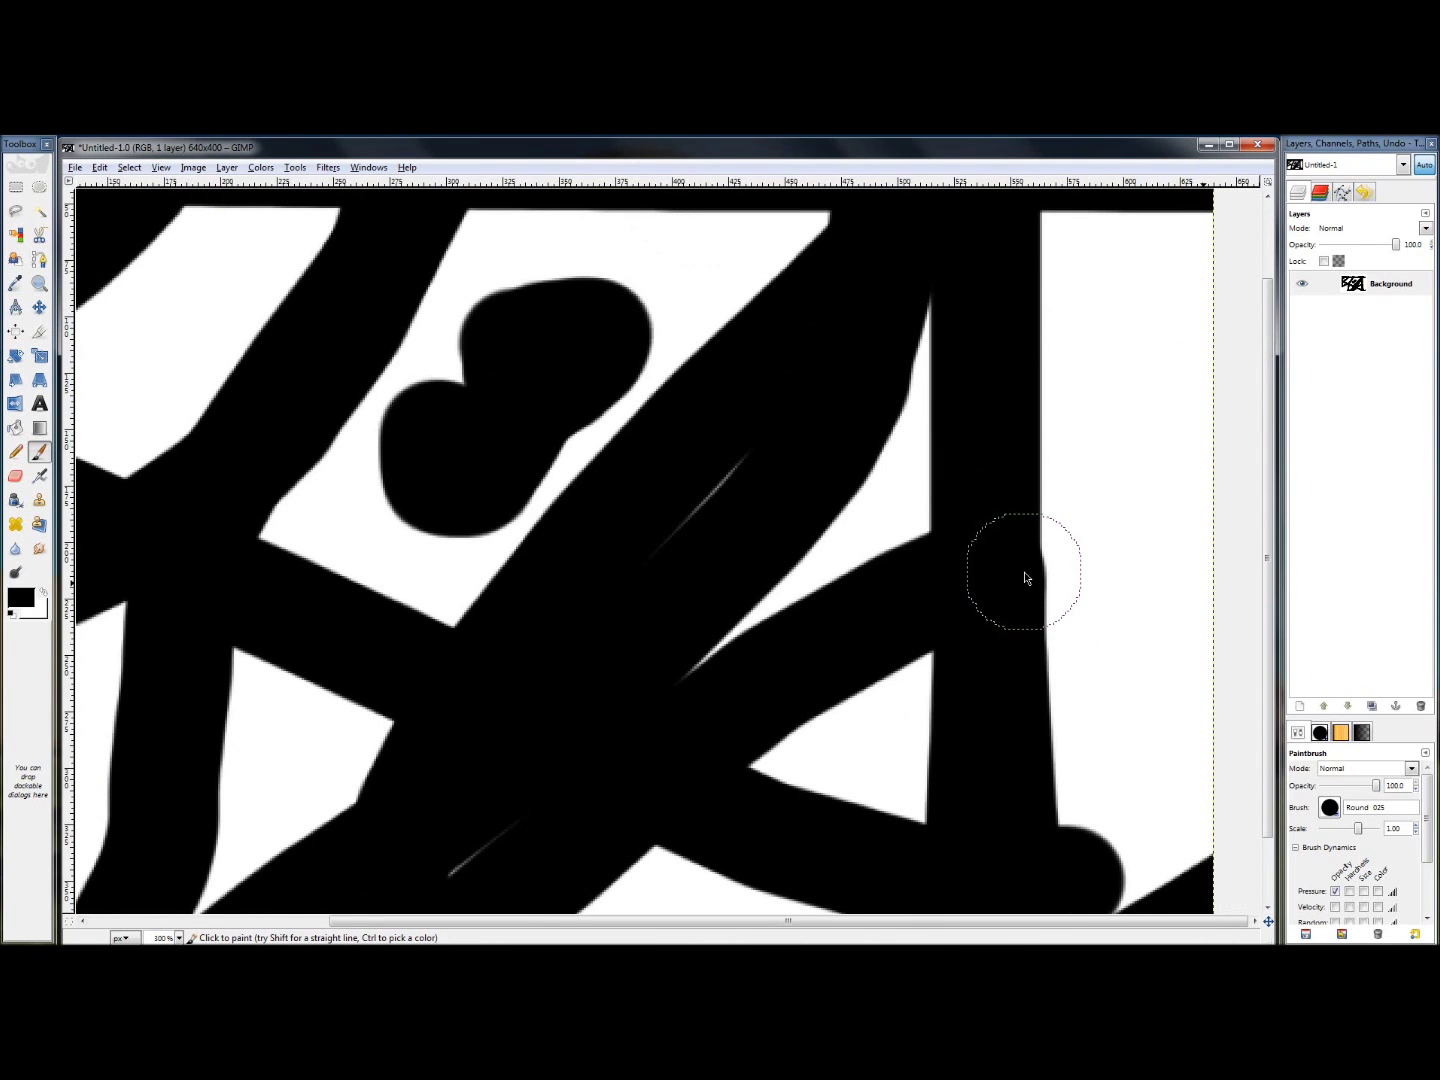
scroll(1024, 578, "down", 3)
scroll(1023, 578, "up", 3)
scroll(1024, 577, "down", 1)
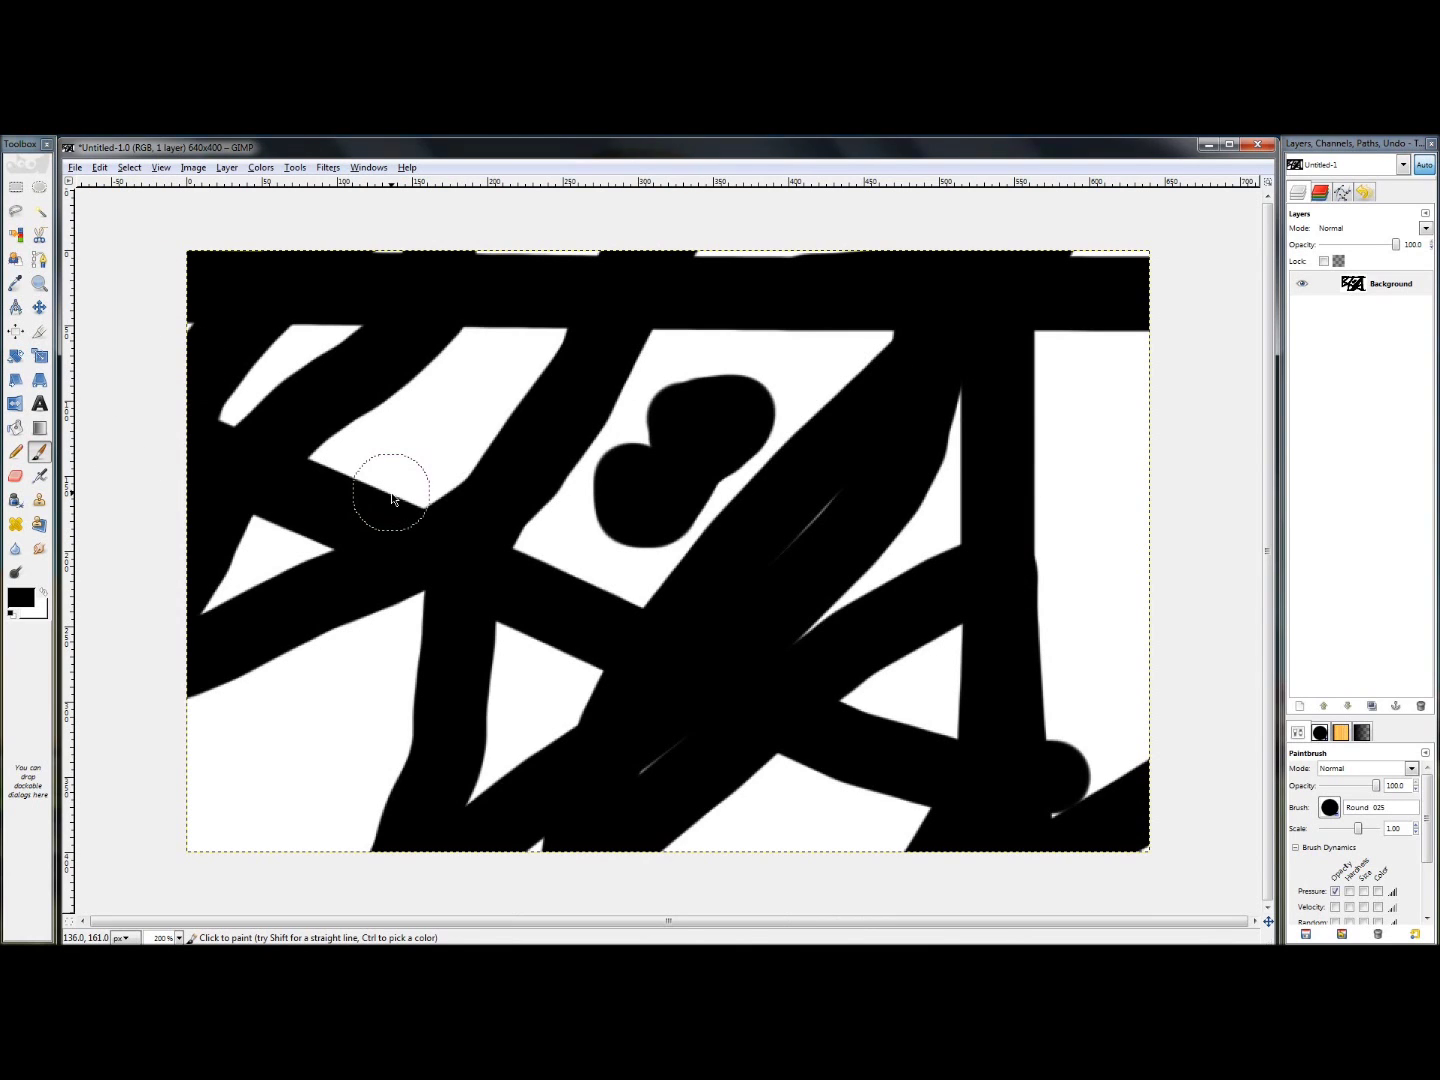
Zoom the image out to an extremely small scale and enlarge it again to 241 % so it fills the window.
key("ctrl")
scroll(392, 499, "up", 2)
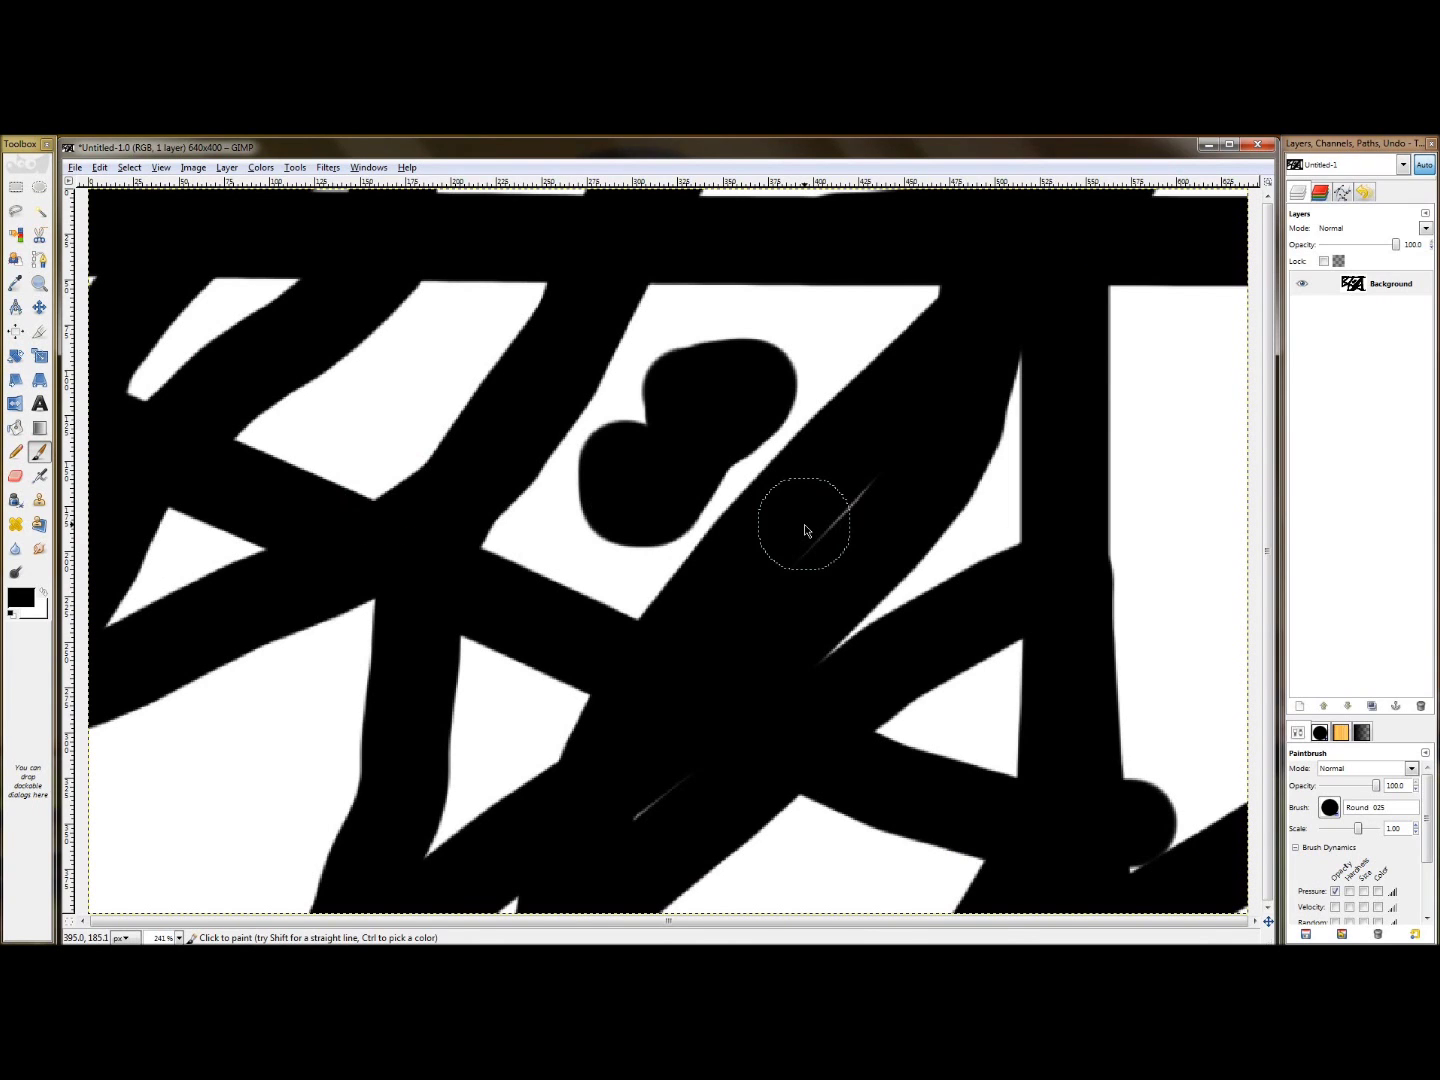
scroll(806, 530, "down", 2)
scroll(806, 530, "down", 20)
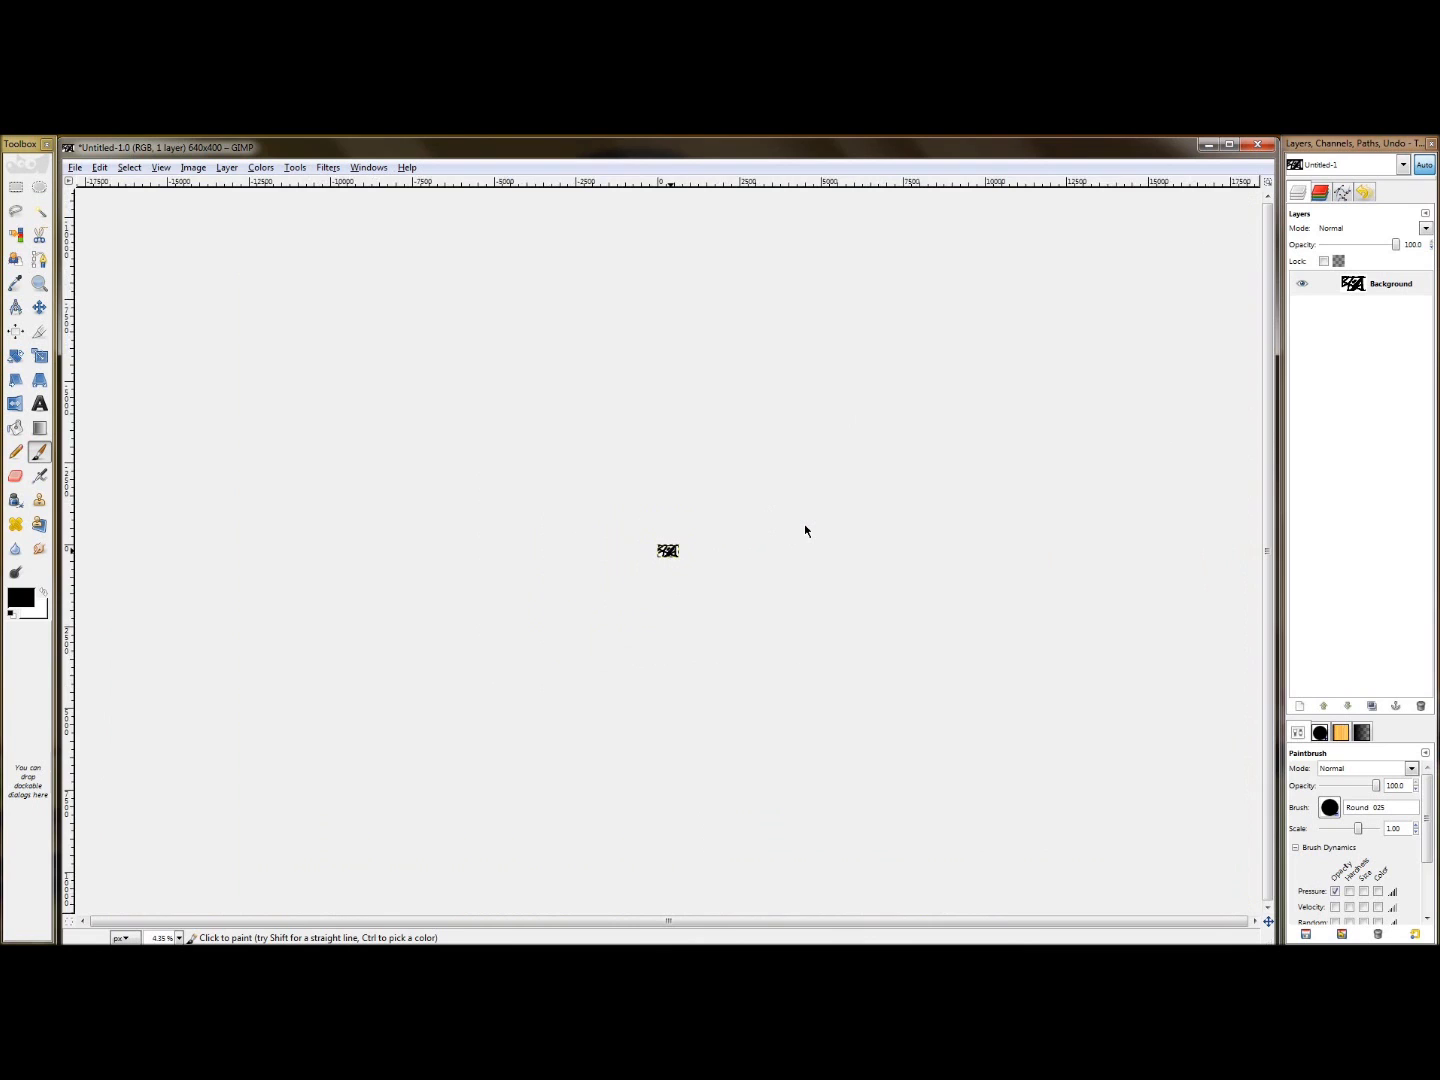
scroll(806, 530, "down", 3)
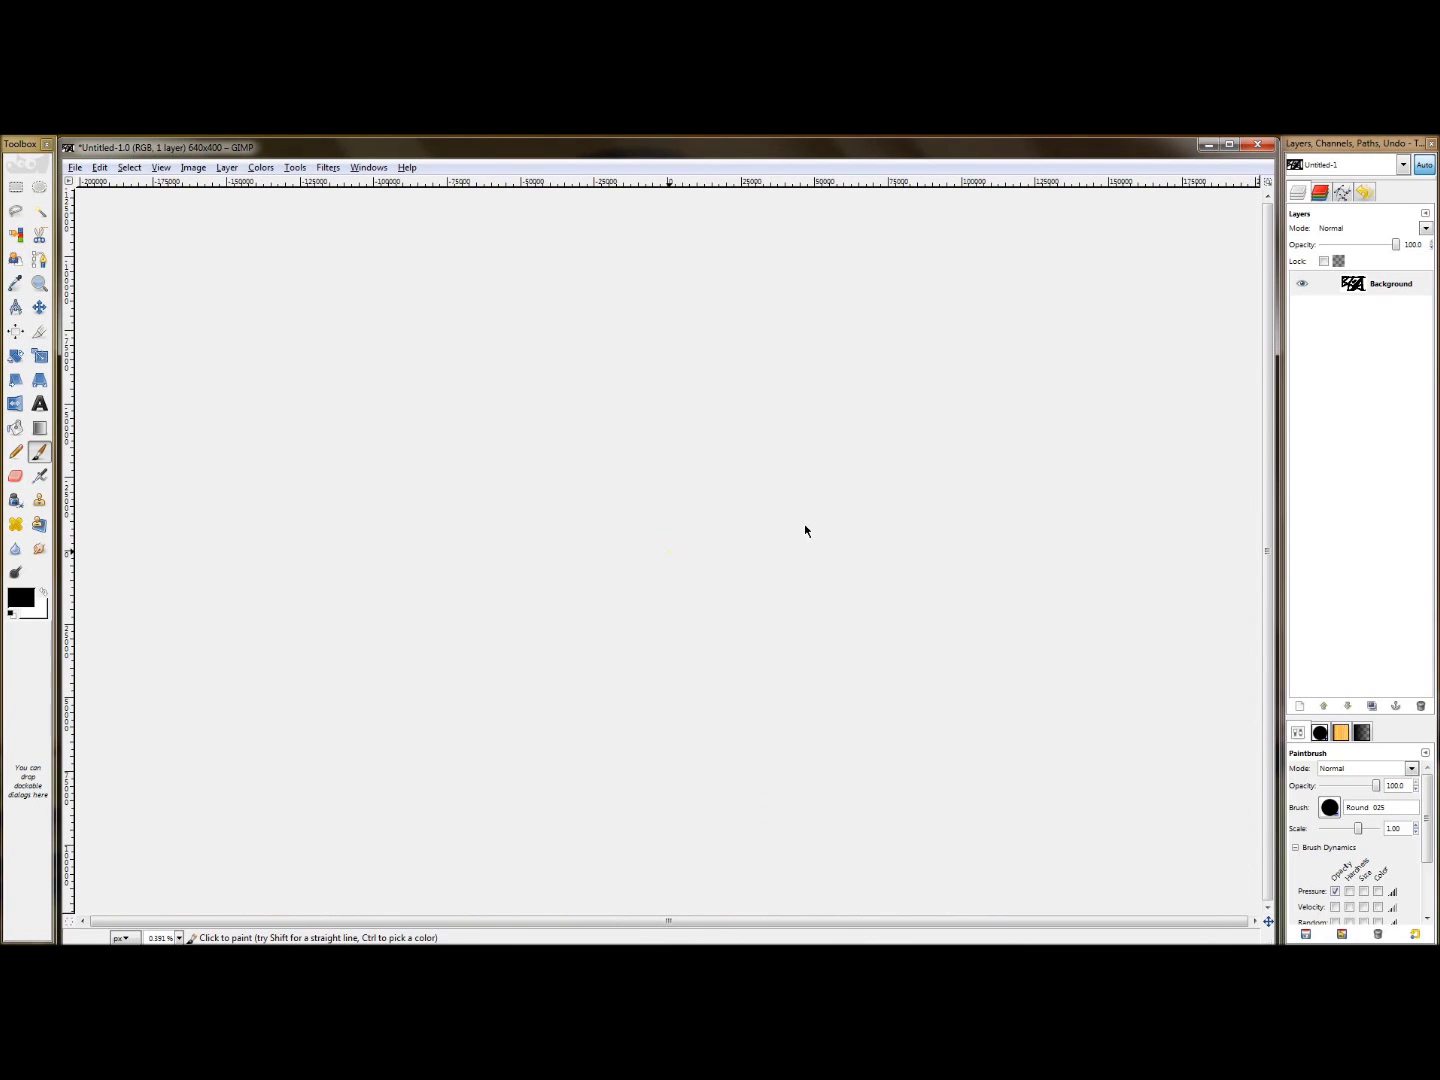
key("ctrl")
scroll(805, 530, "up", 20)
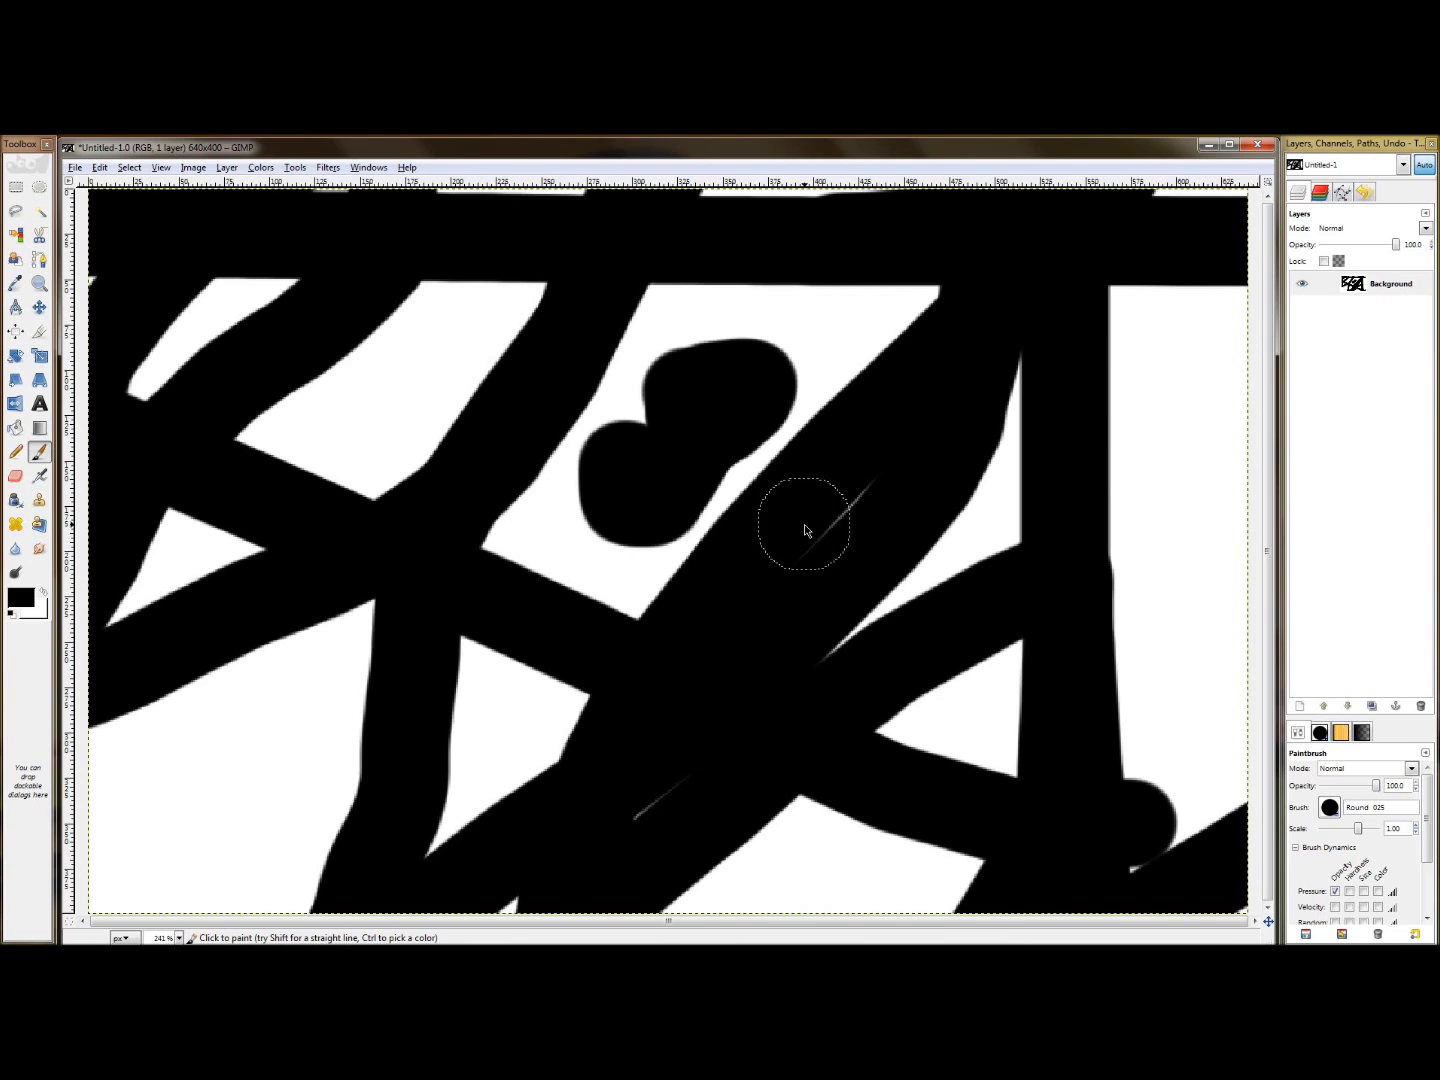
Zoom in on the central diagonal stroke and back to the whole image, and examine the available zoom commands.
scroll(805, 530, "up", 15)
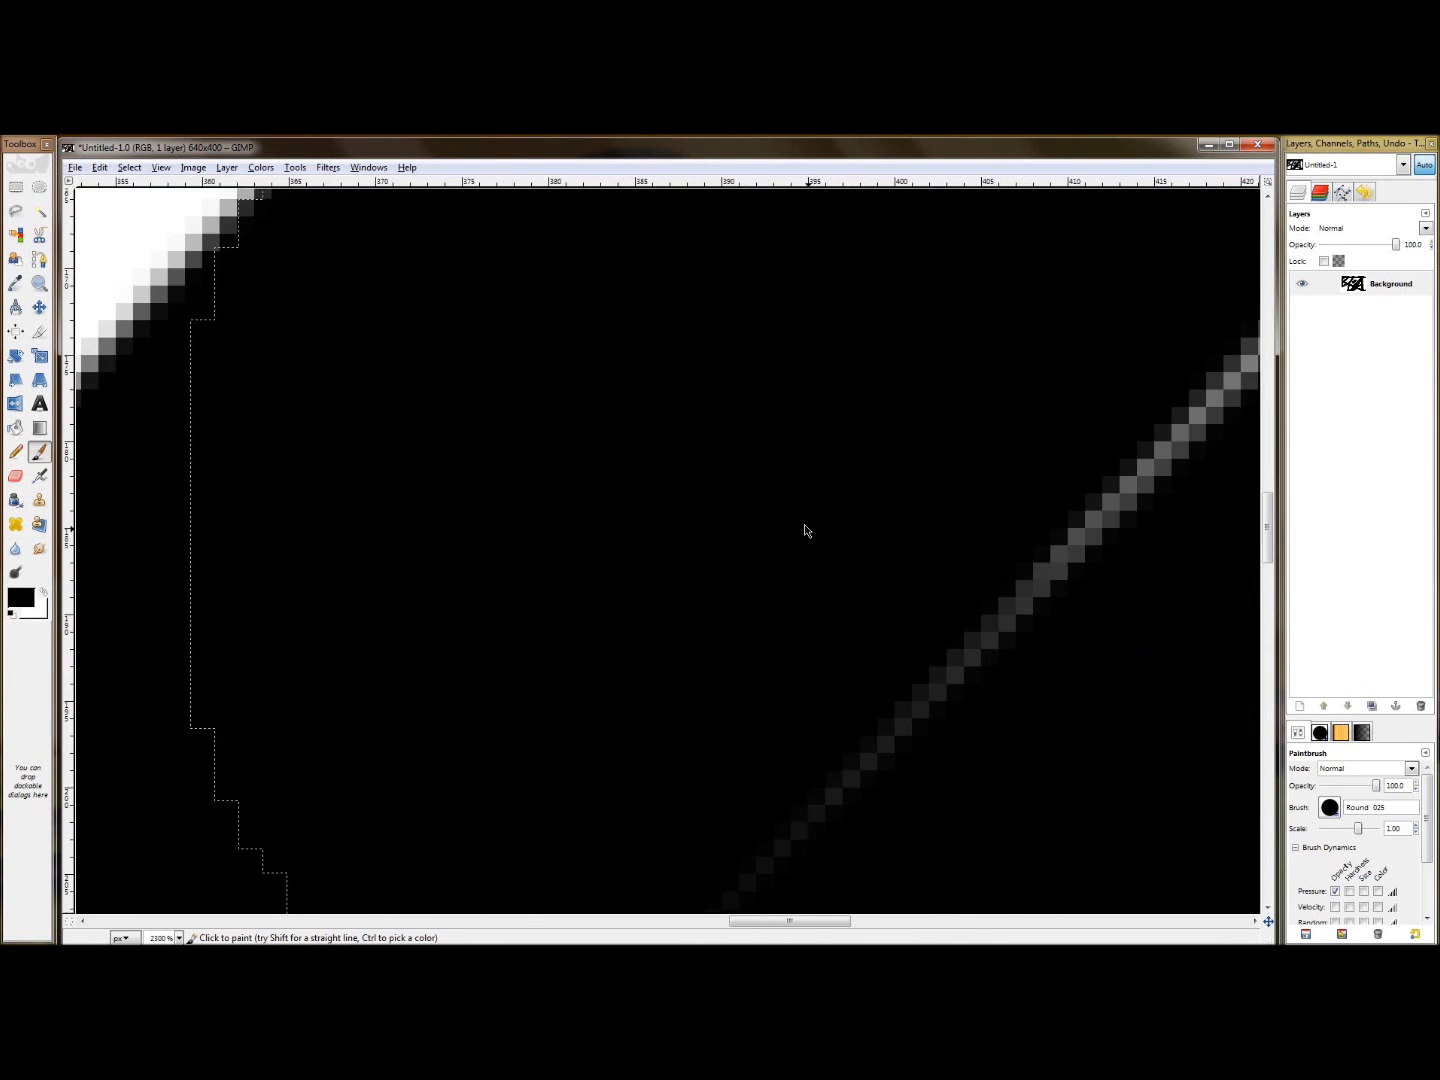
key("grave")
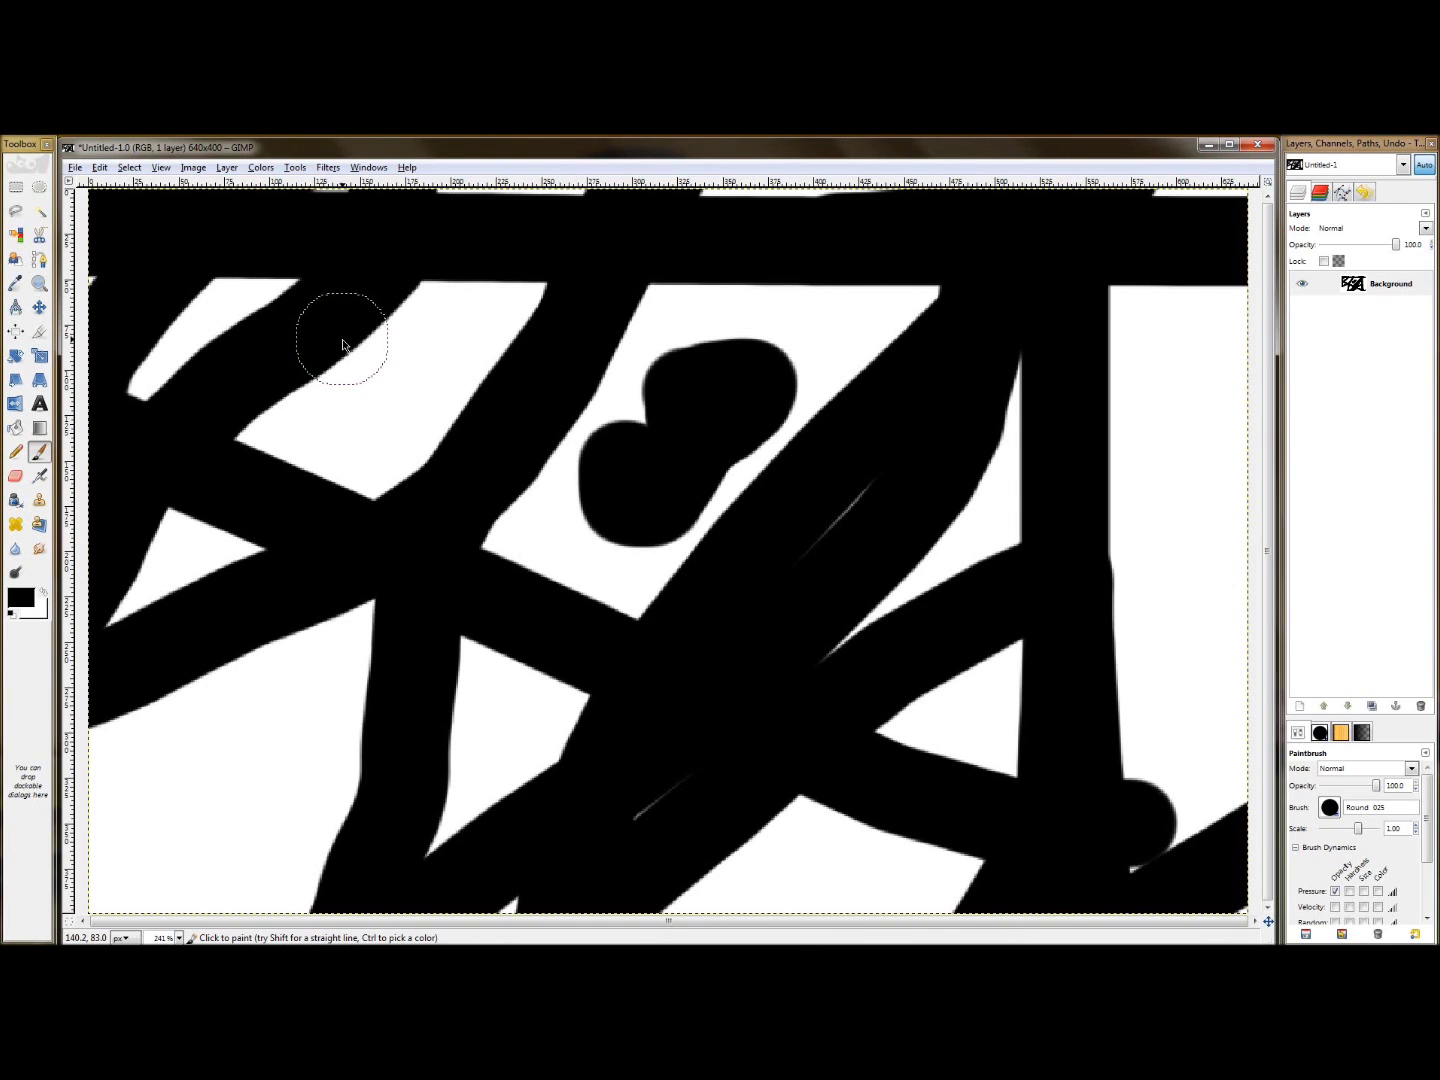
left_click(161, 170)
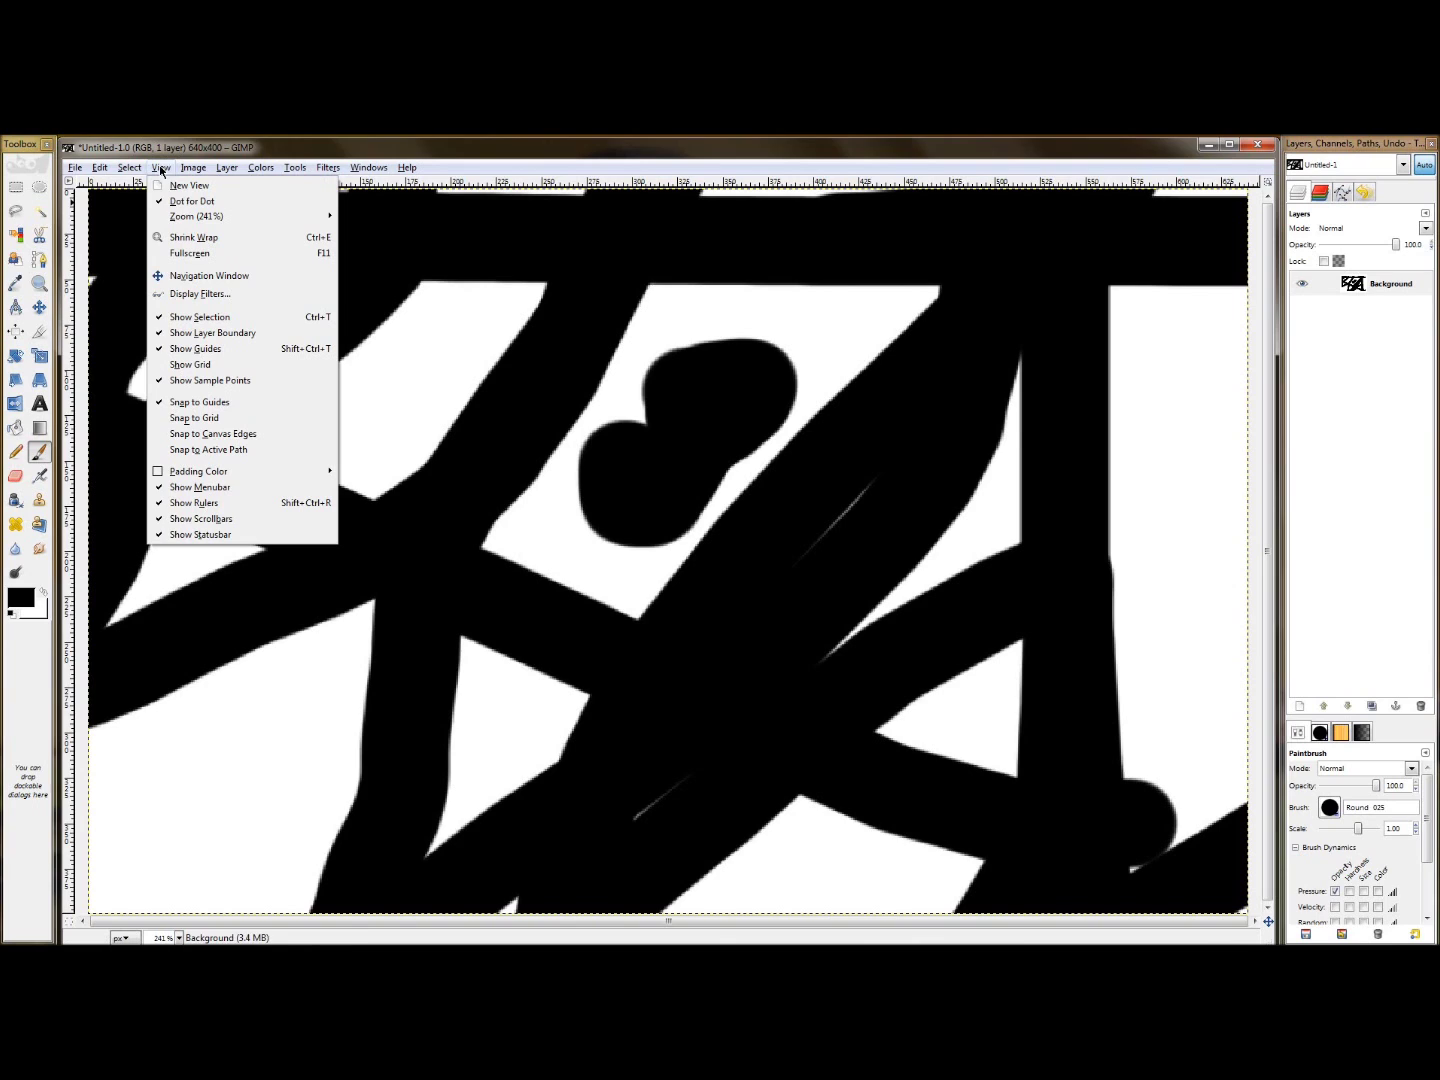
mouse_move(167, 217)
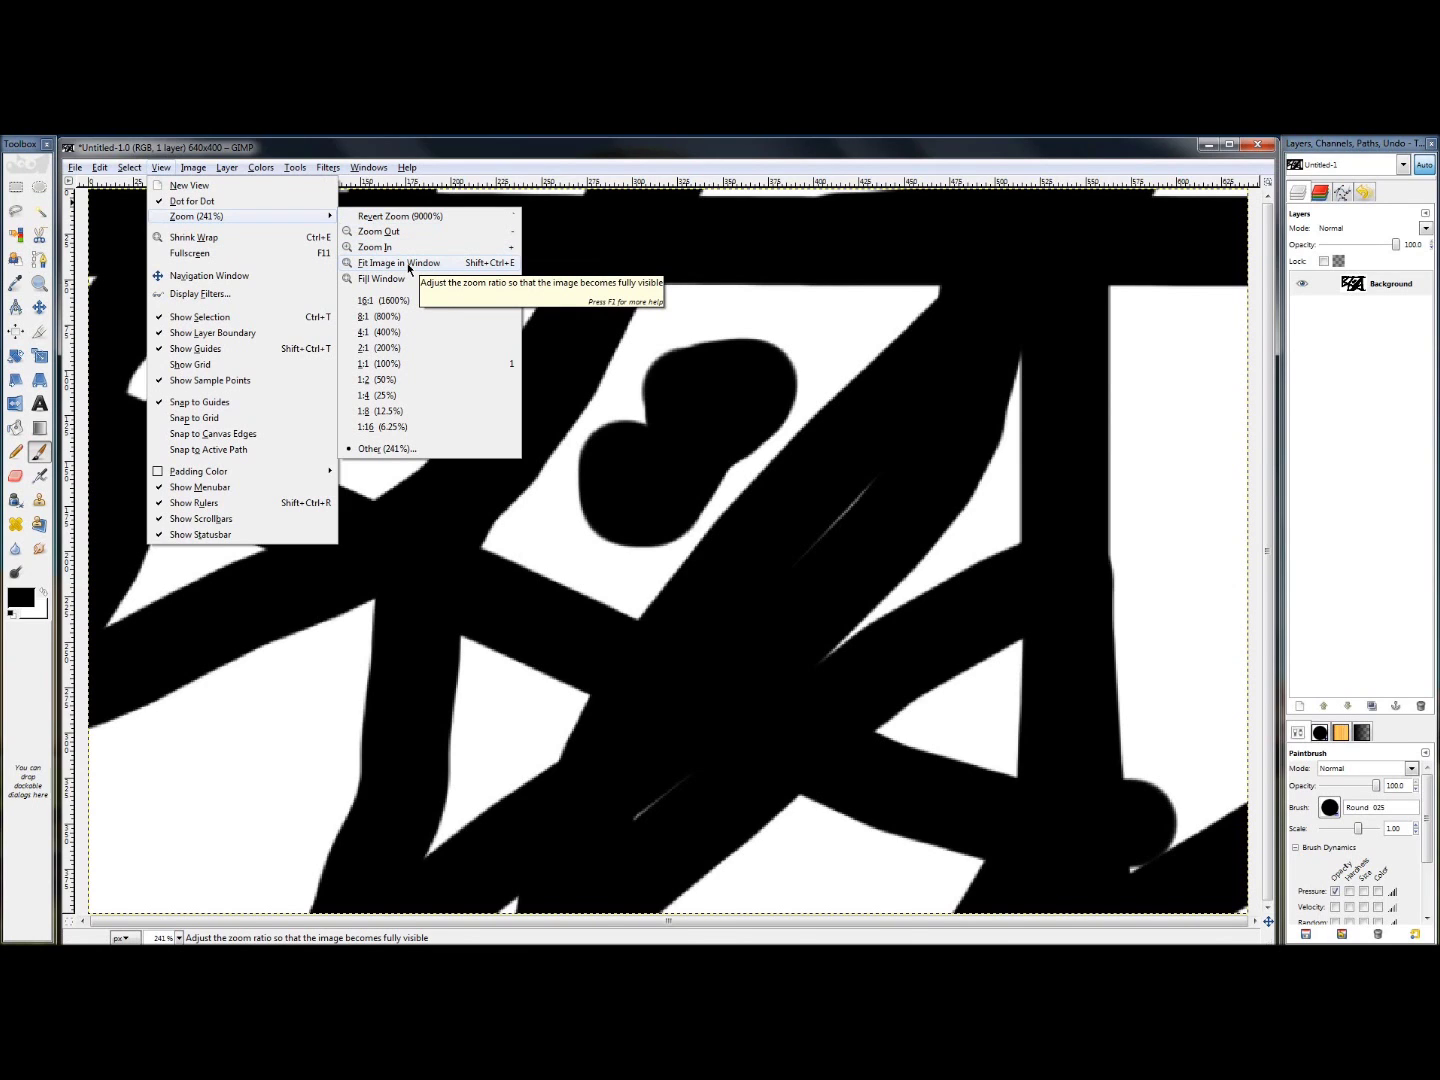
left_click(755, 347)
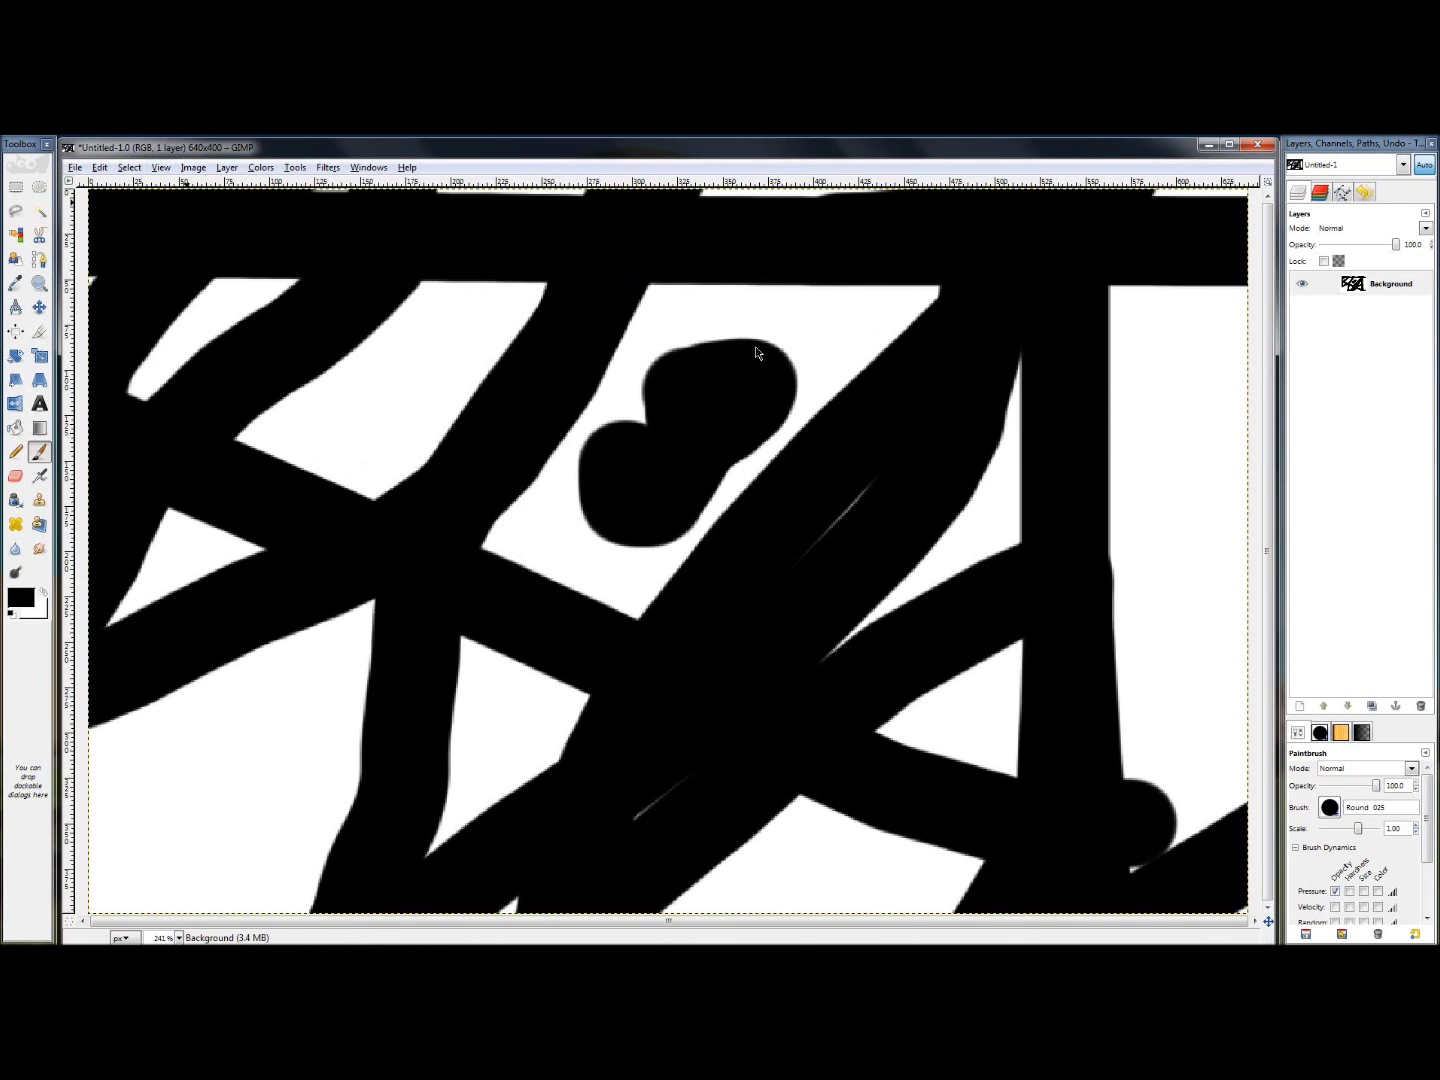
Zoom the image out to 150 %, enlarge the area beside the black blob to 3200 %, and return to 150 %.
key("minus")
key("minus")
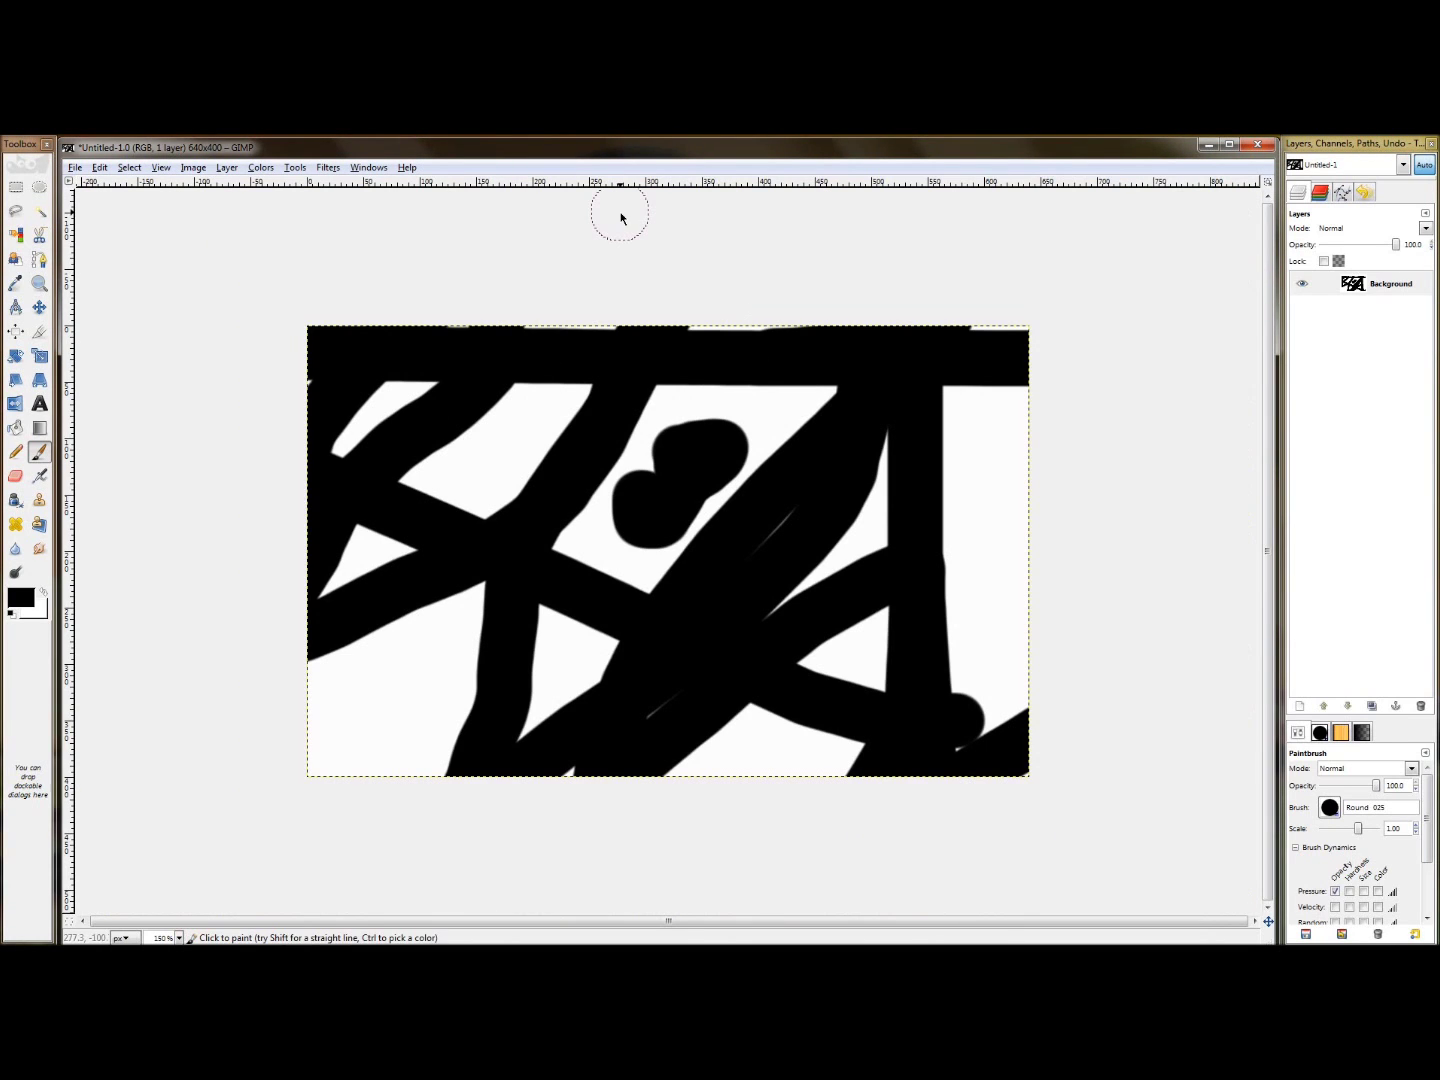
left_click(700, 465)
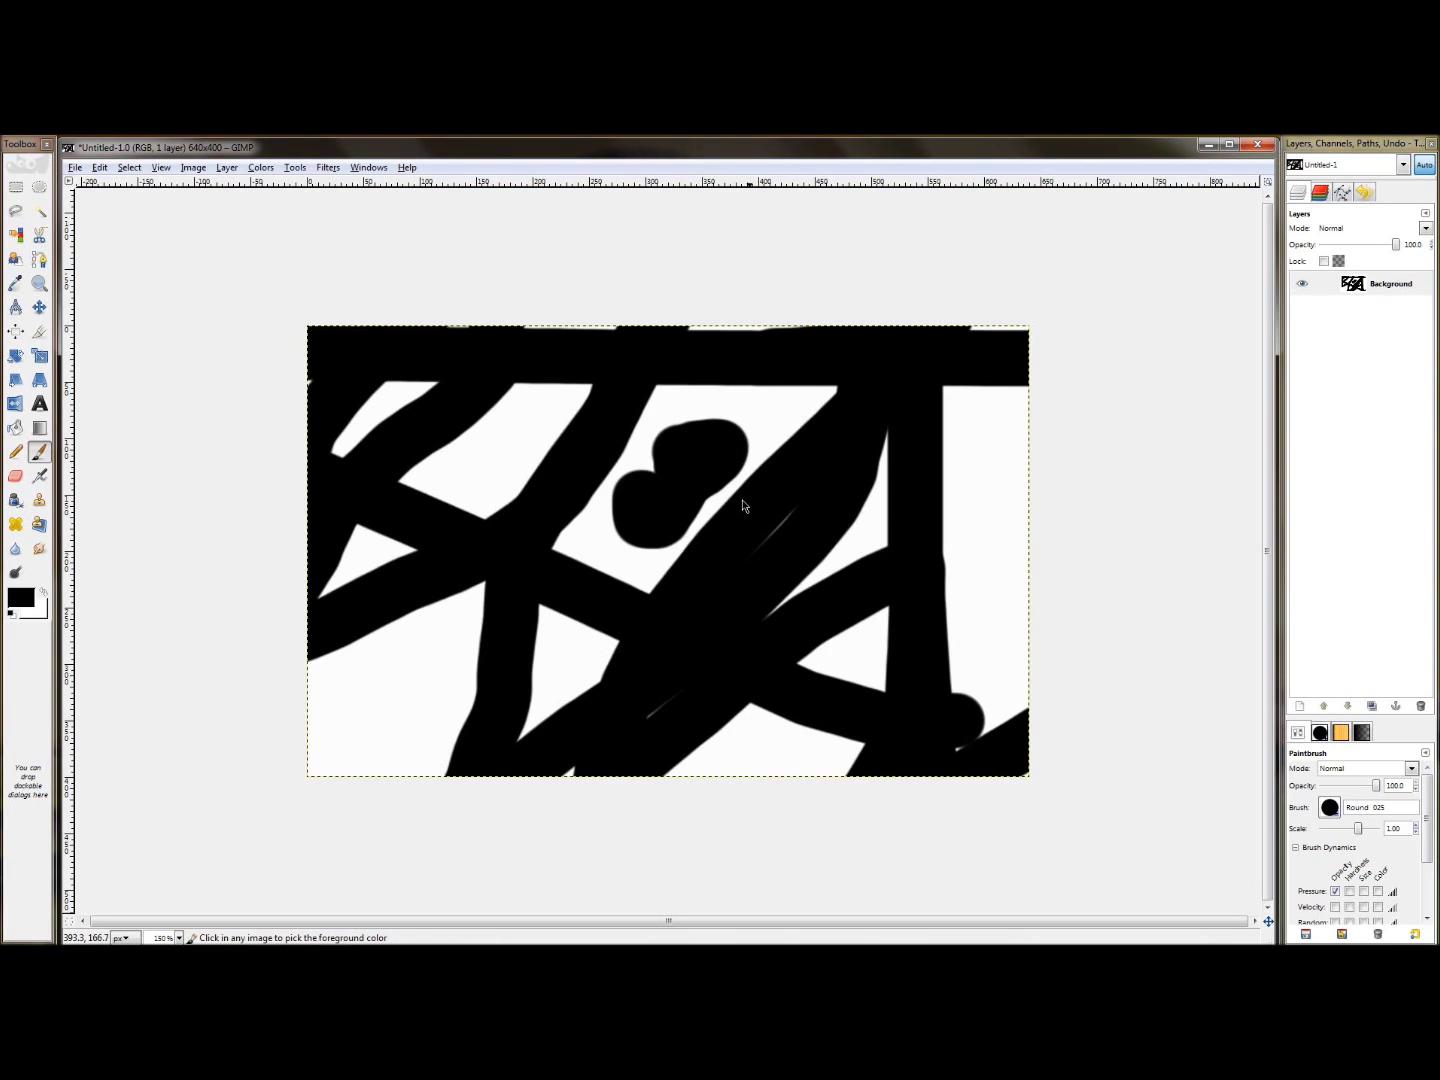
scroll(740, 485, "up", 2, "ctrl")
scroll(741, 485, "up", 7, "ctrl")
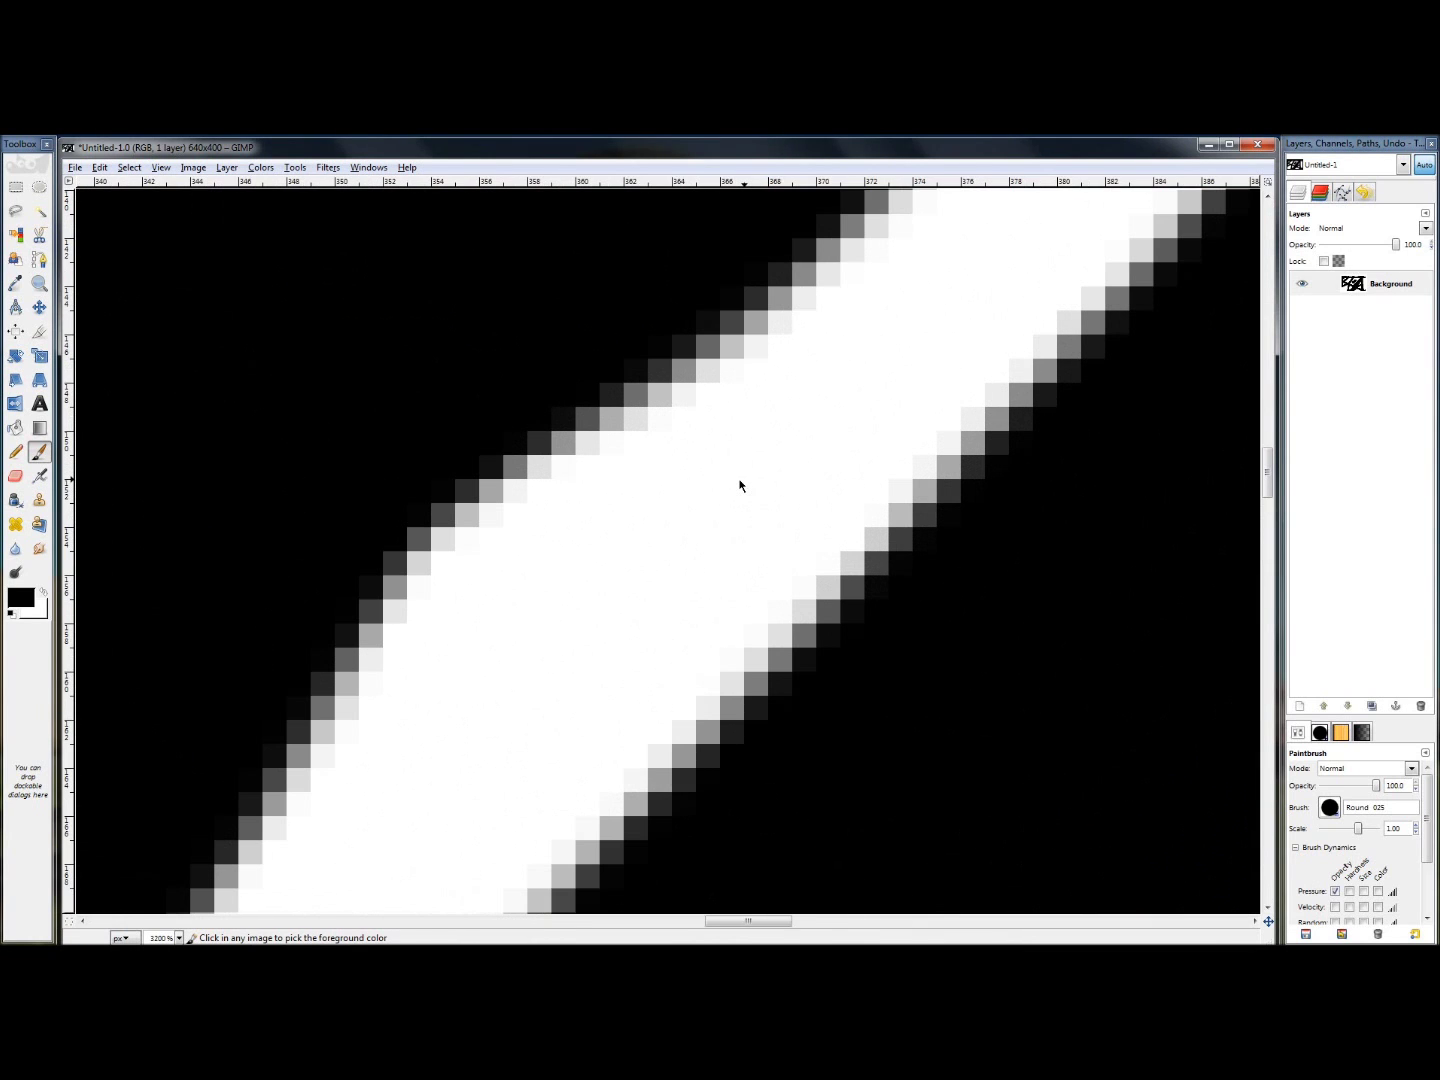
scroll(575, 458, "down", 1, "ctrl")
scroll(252, 286, "down", 2, "ctrl")
scroll(239, 284, "down", 3, "ctrl")
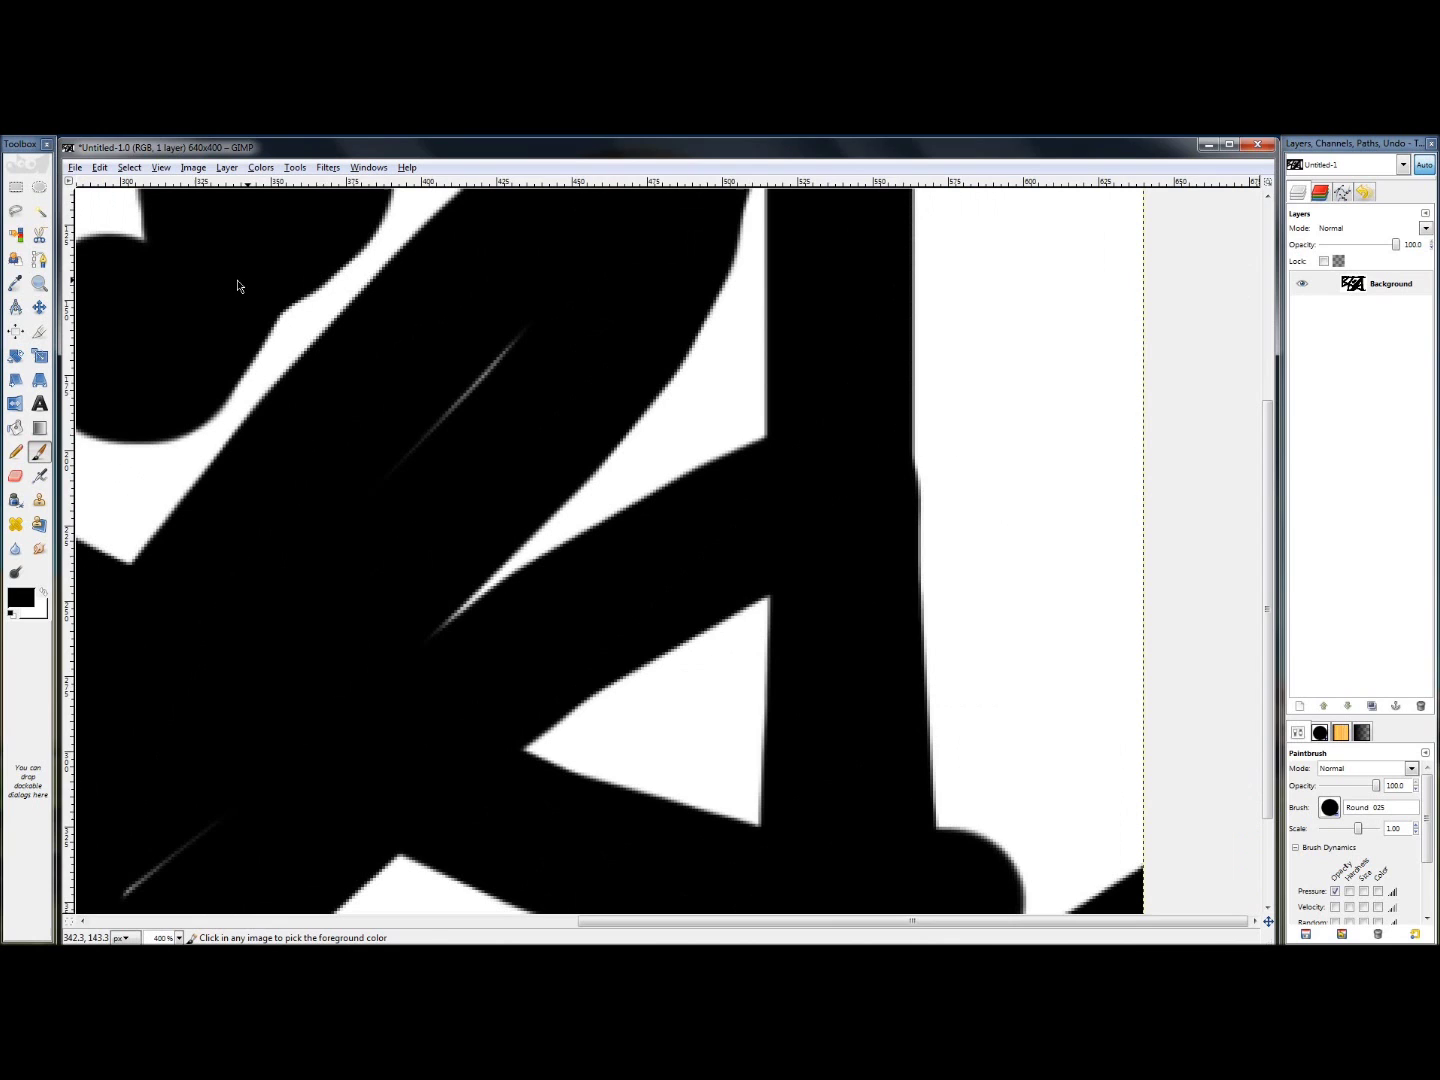
scroll(181, 285, "down", 3, "ctrl")
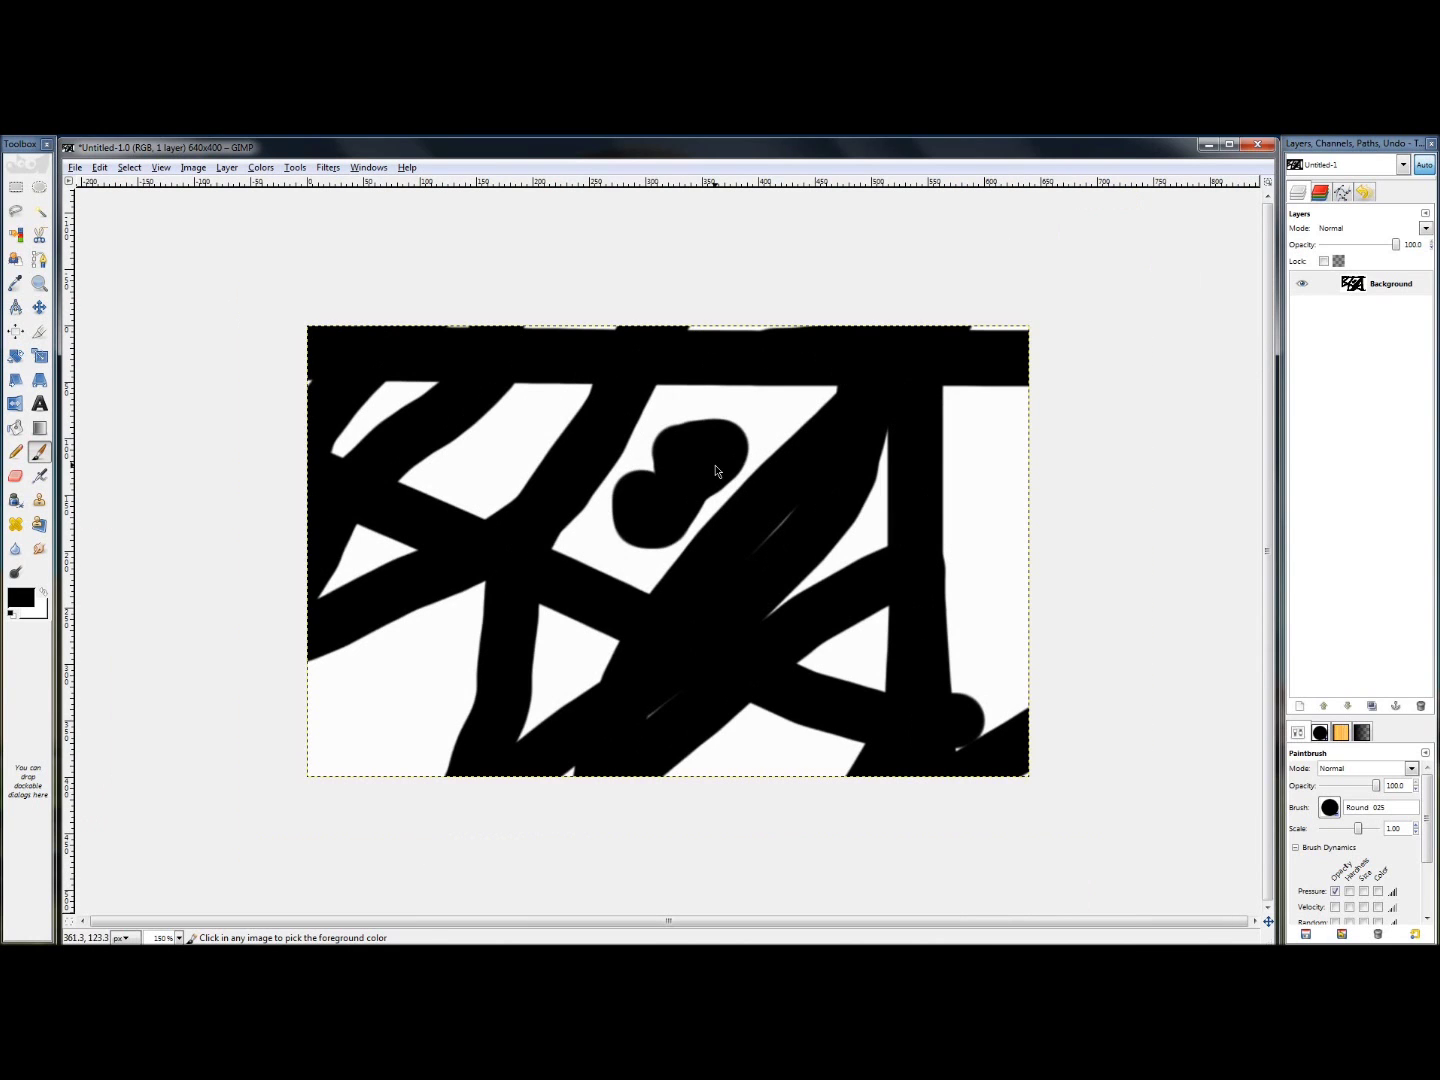
Zoom to 3200 % on the white gap beside the blob, back out, and in around the image's left-hand gaps.
scroll(785, 454, "up", 9, "ctrl")
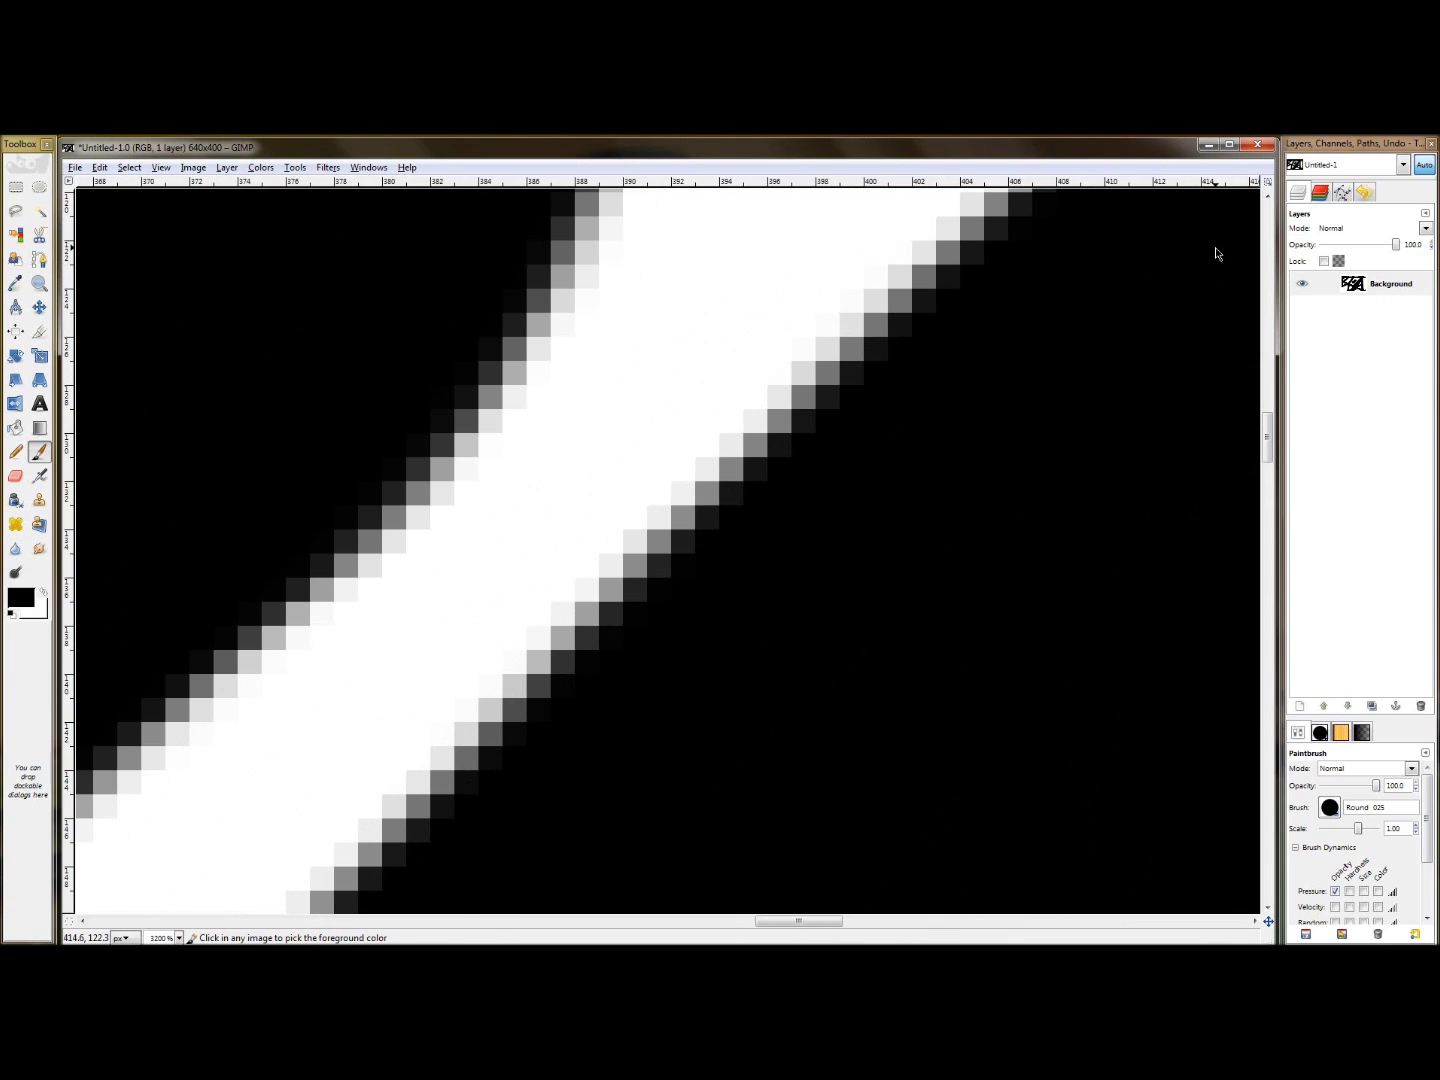
scroll(1216, 254, "down", 10, "ctrl")
scroll(330, 398, "up", 2, "ctrl")
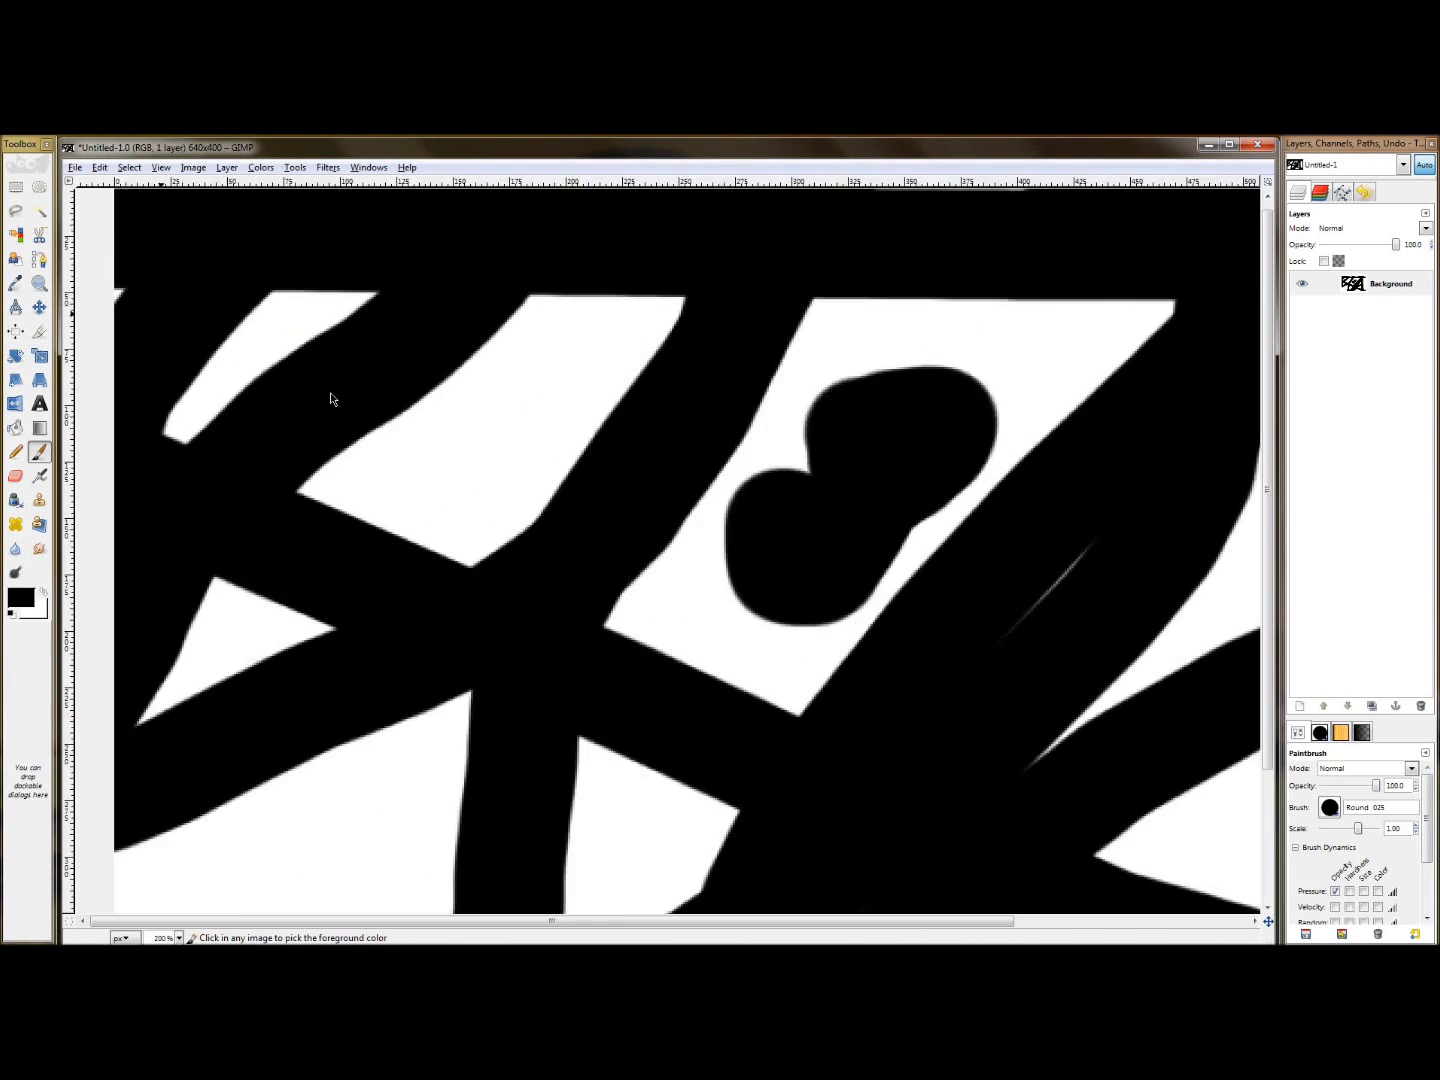
scroll(329, 398, "up", 3, "ctrl")
scroll(168, 437, "down", 1, "ctrl")
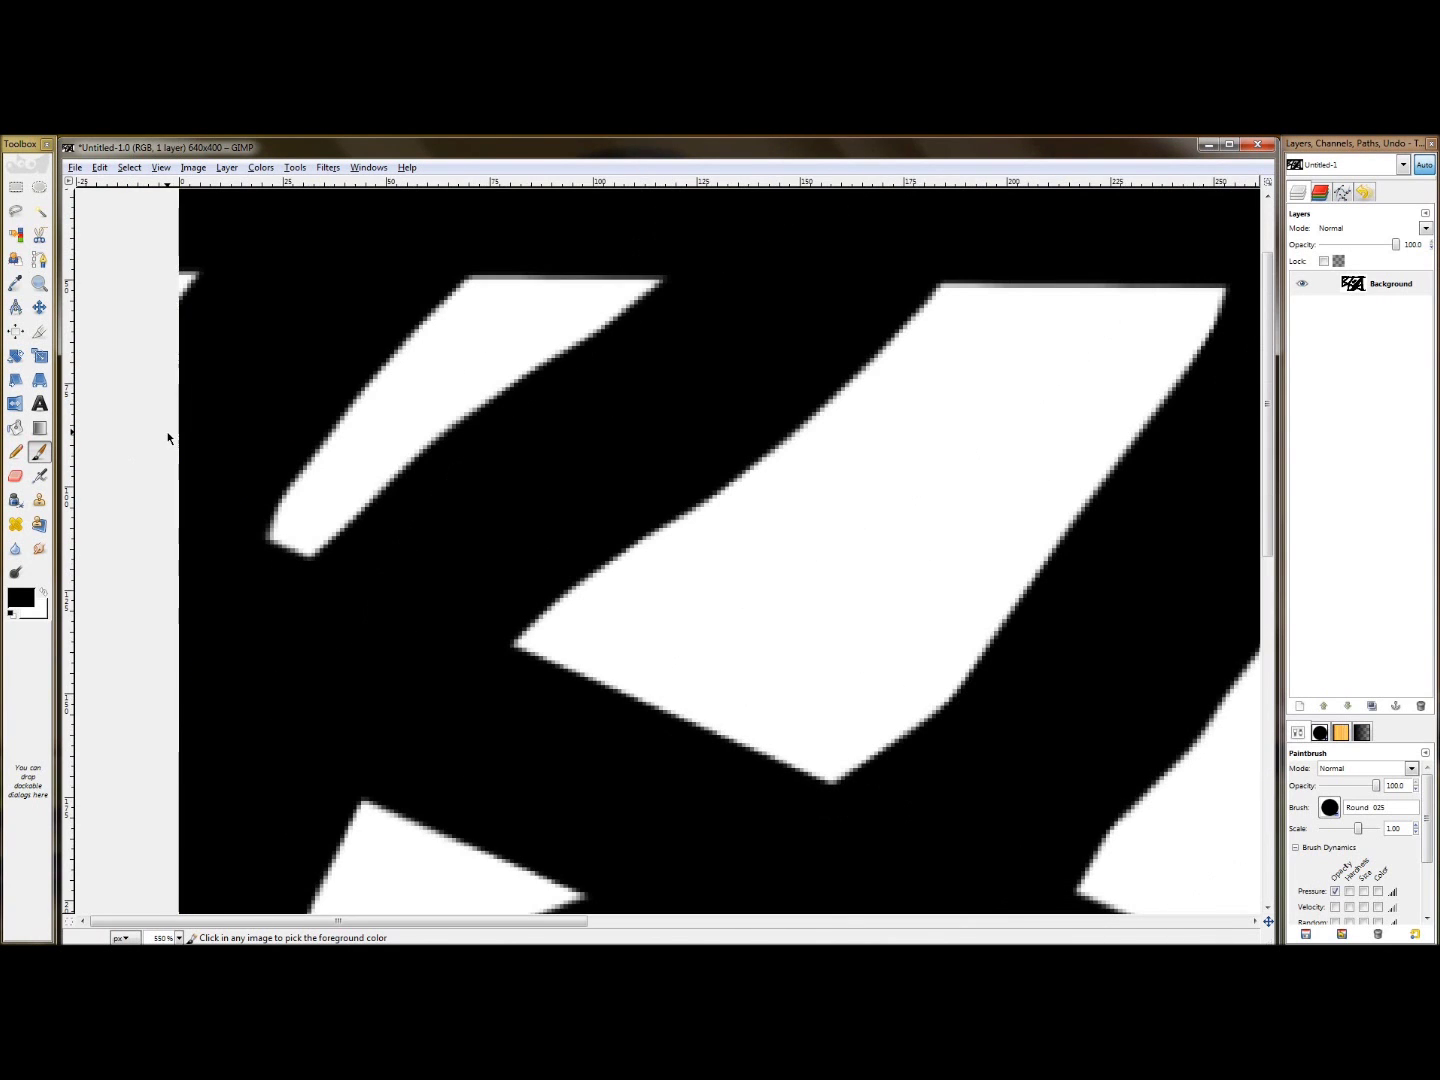
scroll(1041, 473, "up", 2, "ctrl")
scroll(220, 455, "up", 1, "ctrl")
scroll(947, 478, "down", 3, "ctrl")
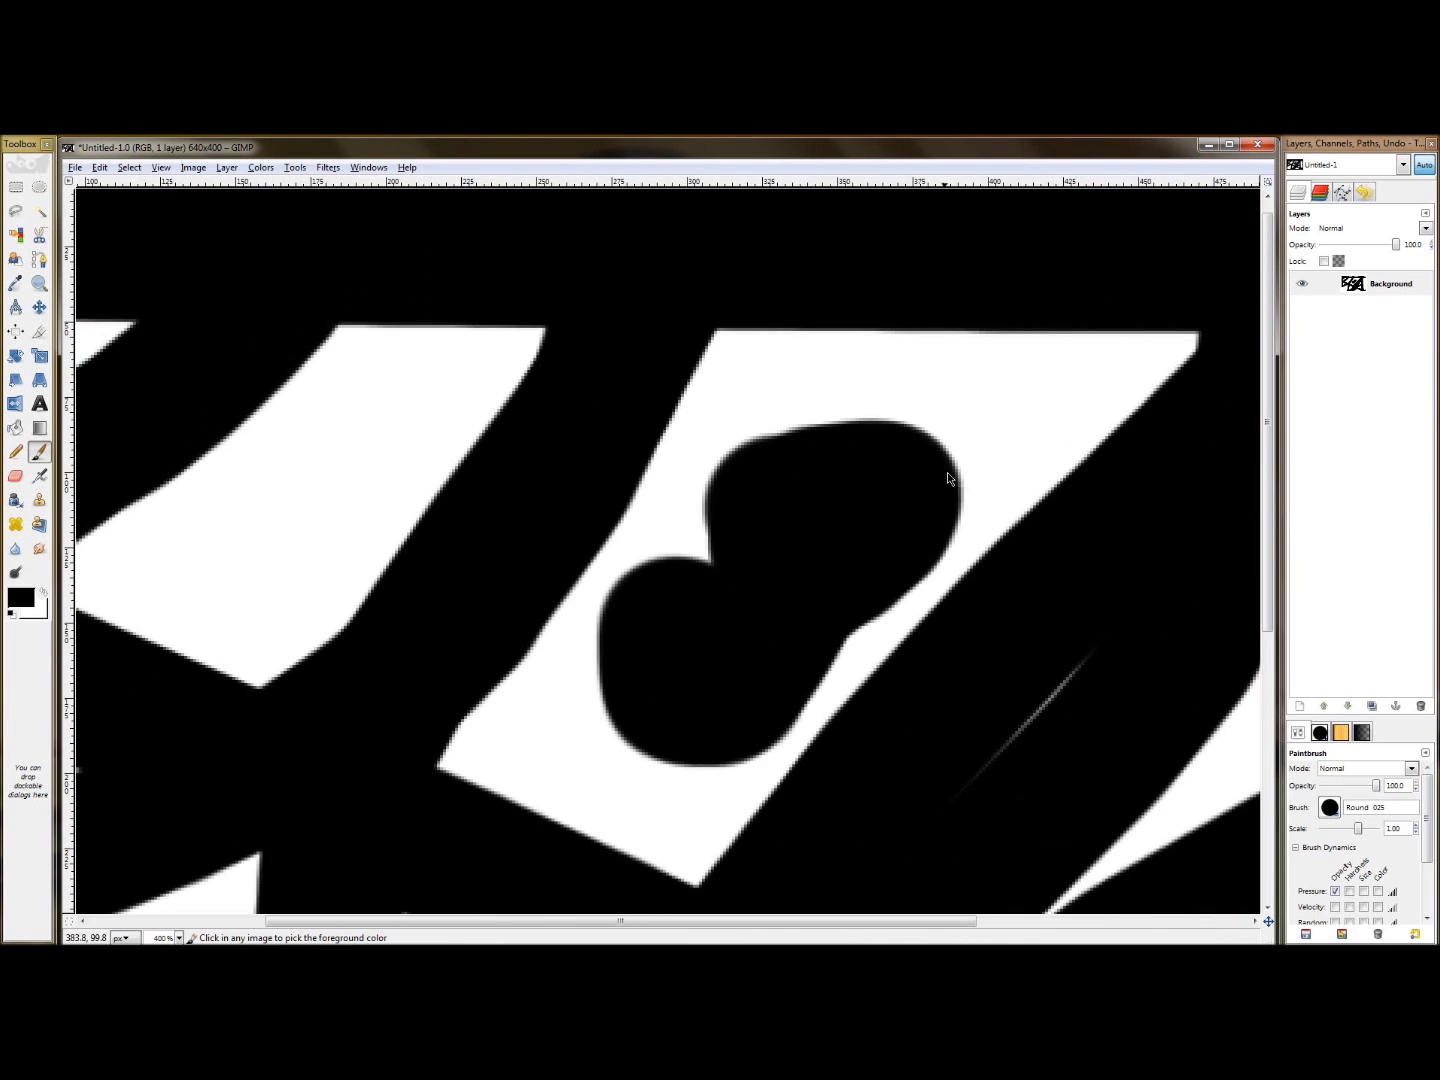
Zoom in and out around the right vertical stroke and the central diagonal, ending at 150 %.
scroll(1202, 476, "up", 1, "ctrl")
scroll(135, 418, "up", 2, "ctrl")
scroll(566, 450, "down", 1, "ctrl")
scroll(982, 504, "up", 1, "ctrl")
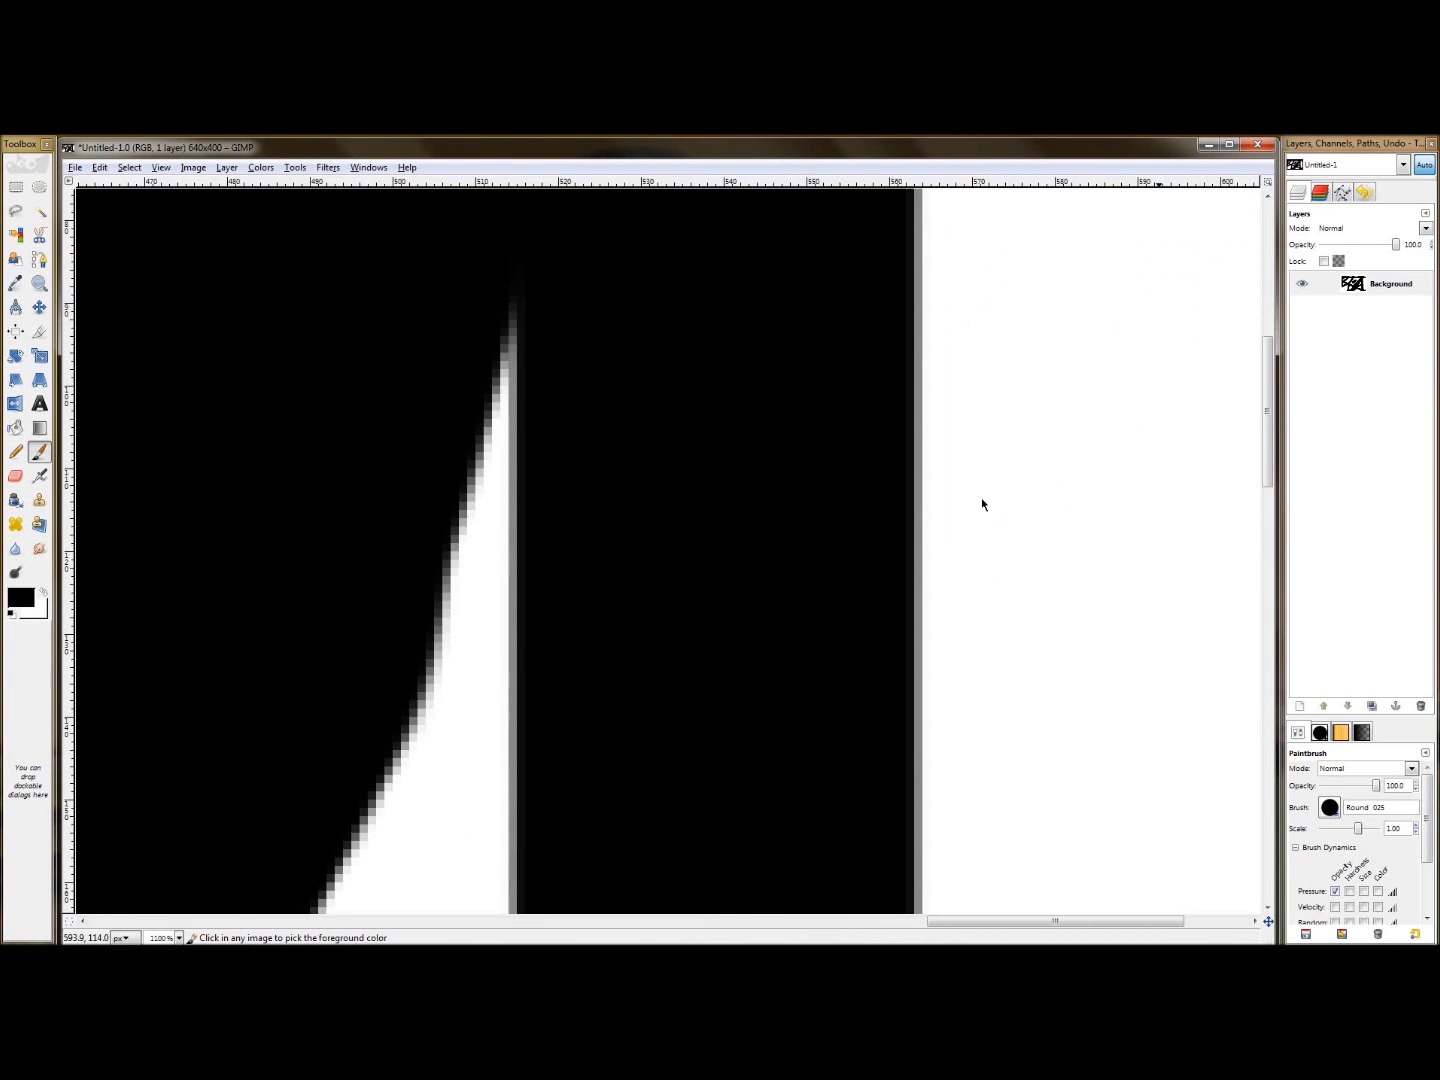
scroll(987, 498, "down", 5, "ctrl")
scroll(1026, 499, "down", 1, "ctrl")
scroll(858, 510, "up", 3, "ctrl")
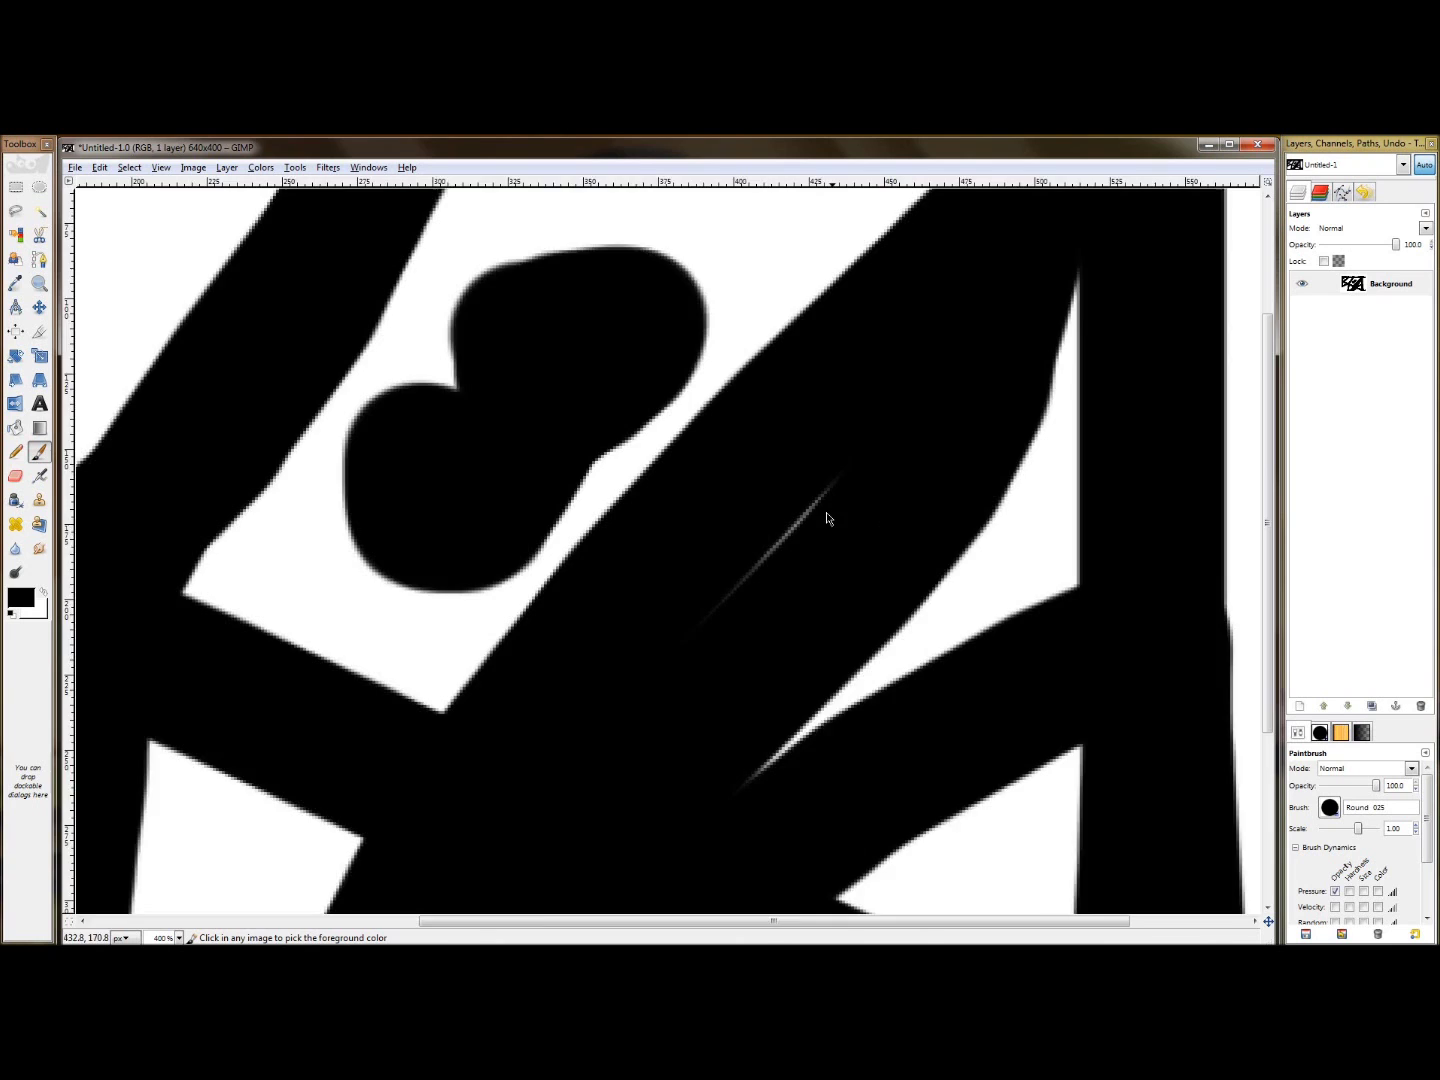
scroll(797, 519, "up", 7, "ctrl")
scroll(799, 520, "down", 2, "ctrl")
scroll(803, 516, "down", 6, "ctrl")
scroll(800, 524, "up", 1, "ctrl")
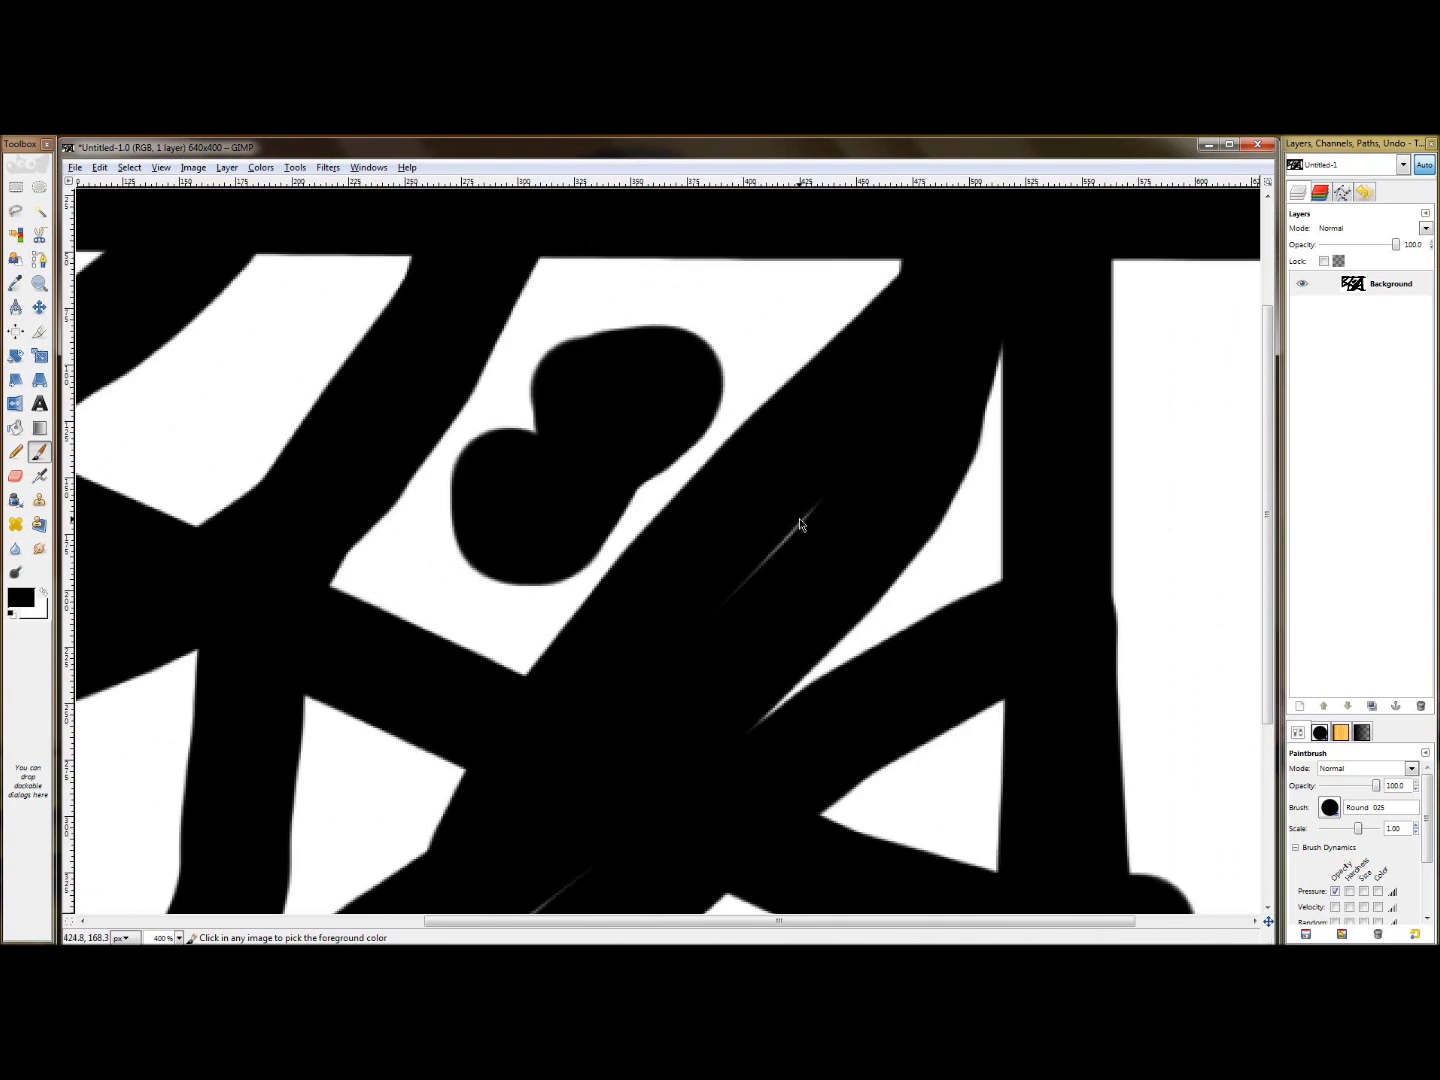
scroll(800, 524, "down", 3, "ctrl")
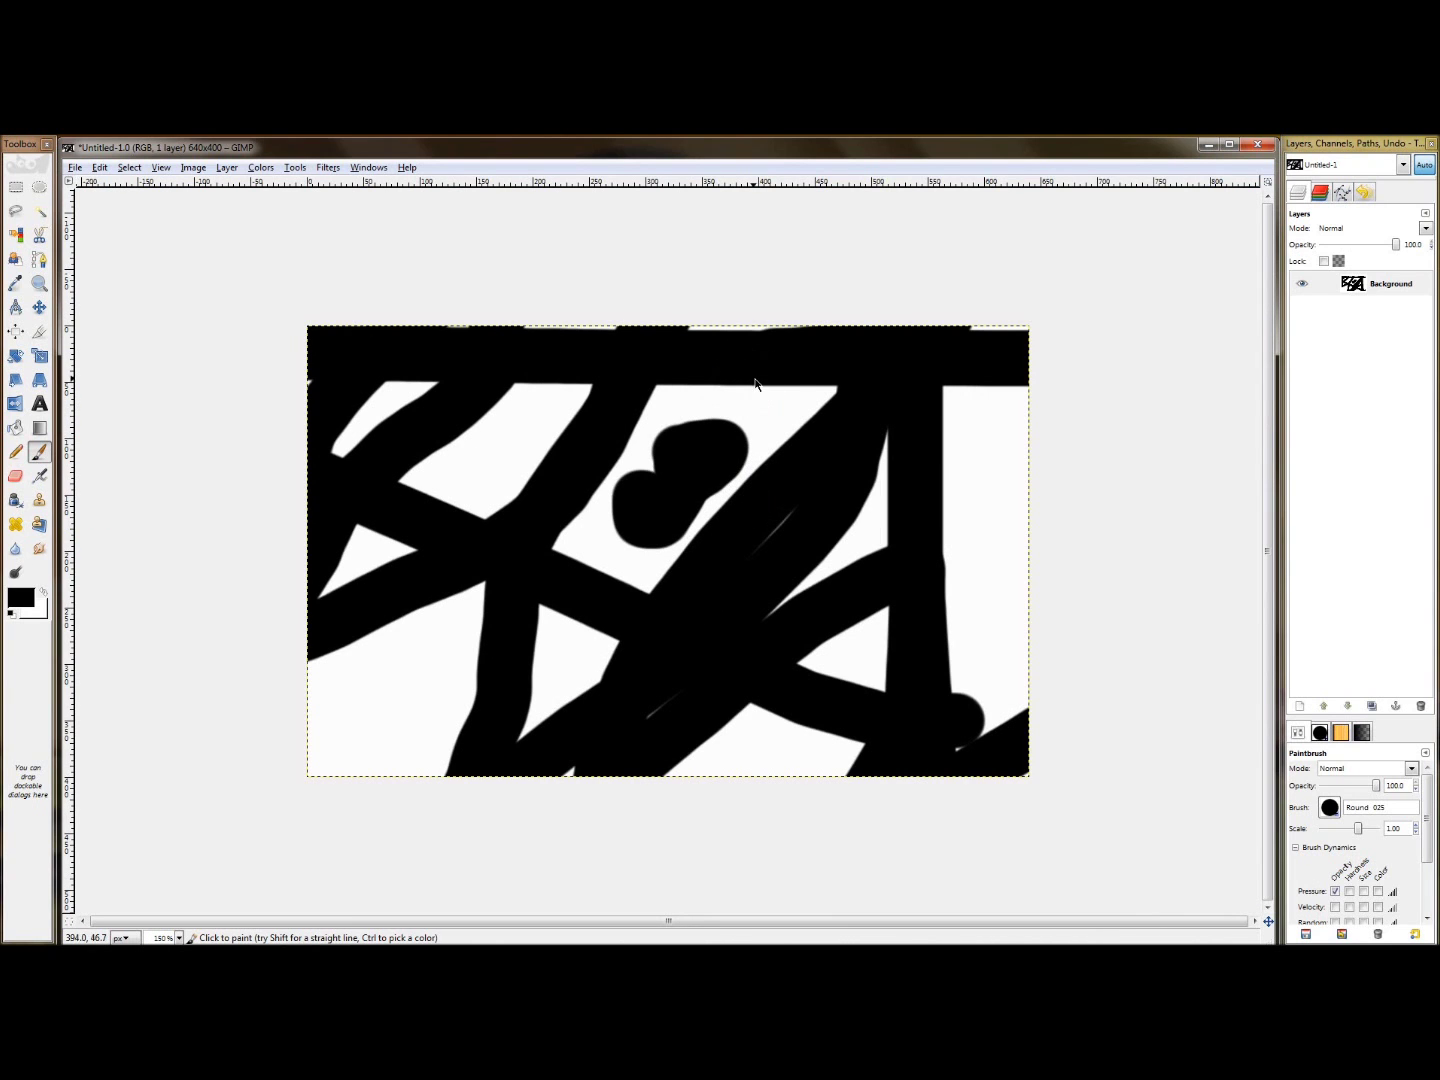
Zoom the whole image in, reduce it to 66.7 %, and enlarge it to 241 % to fill the window.
scroll(751, 388, "up", 2, "ctrl")
scroll(367, 388, "up", 1, "ctrl")
scroll(367, 388, "up", 1, "ctrl")
scroll(545, 395, "down", 3, "ctrl")
scroll(983, 409, "down", 3, "ctrl")
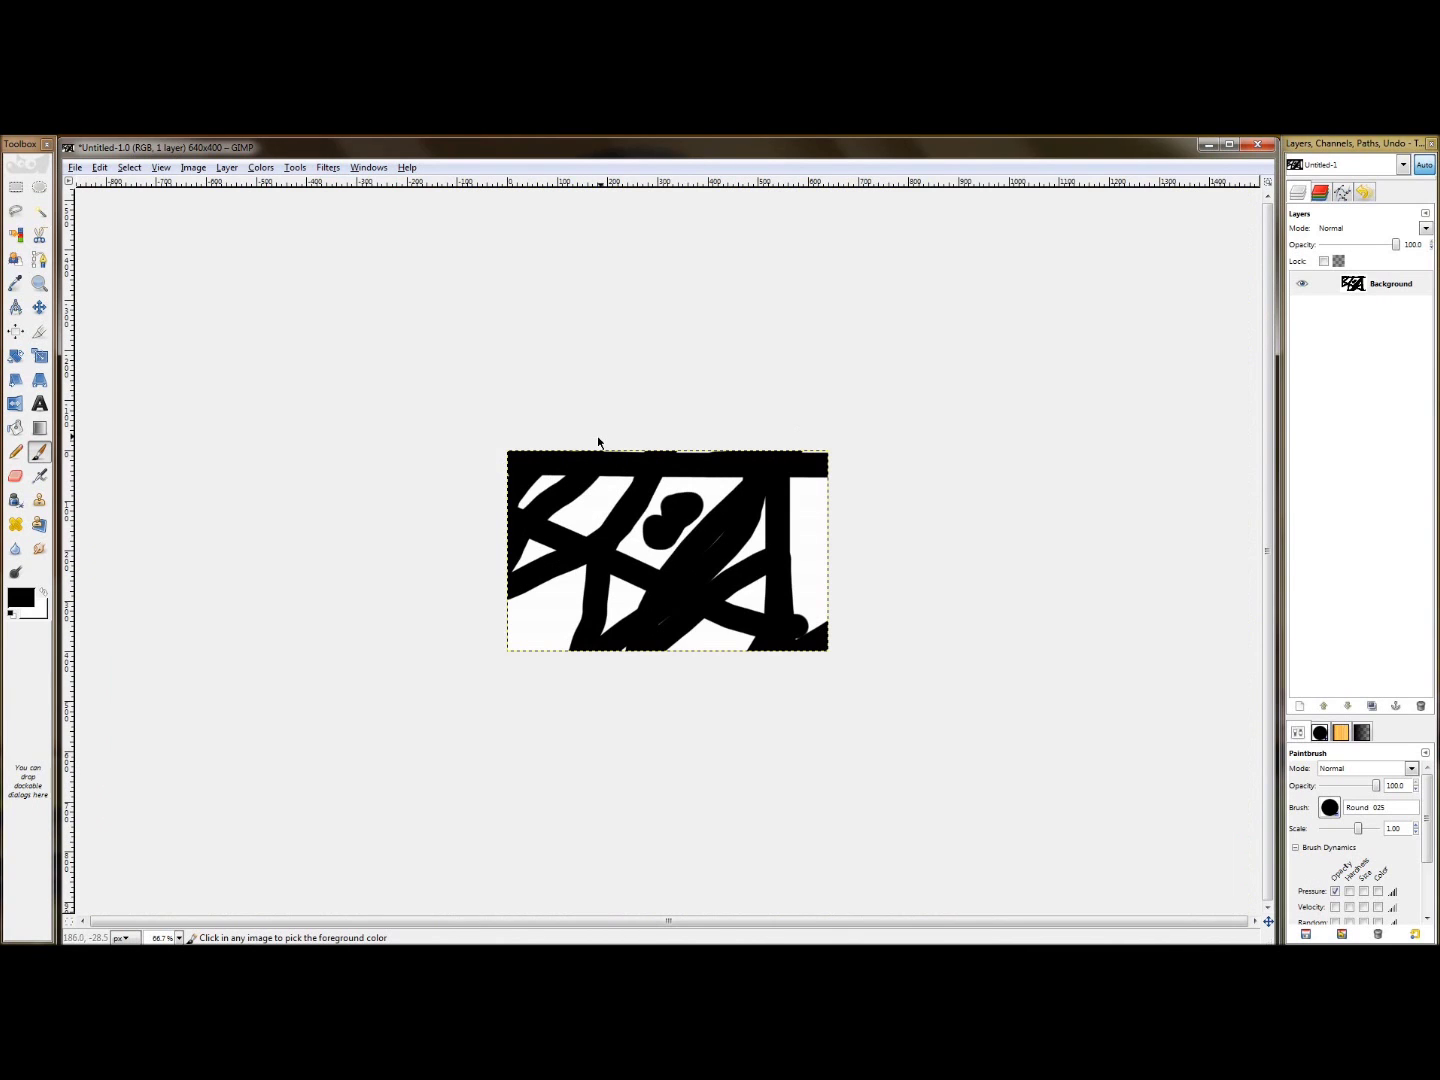
scroll(600, 443, "up", 3, "ctrl")
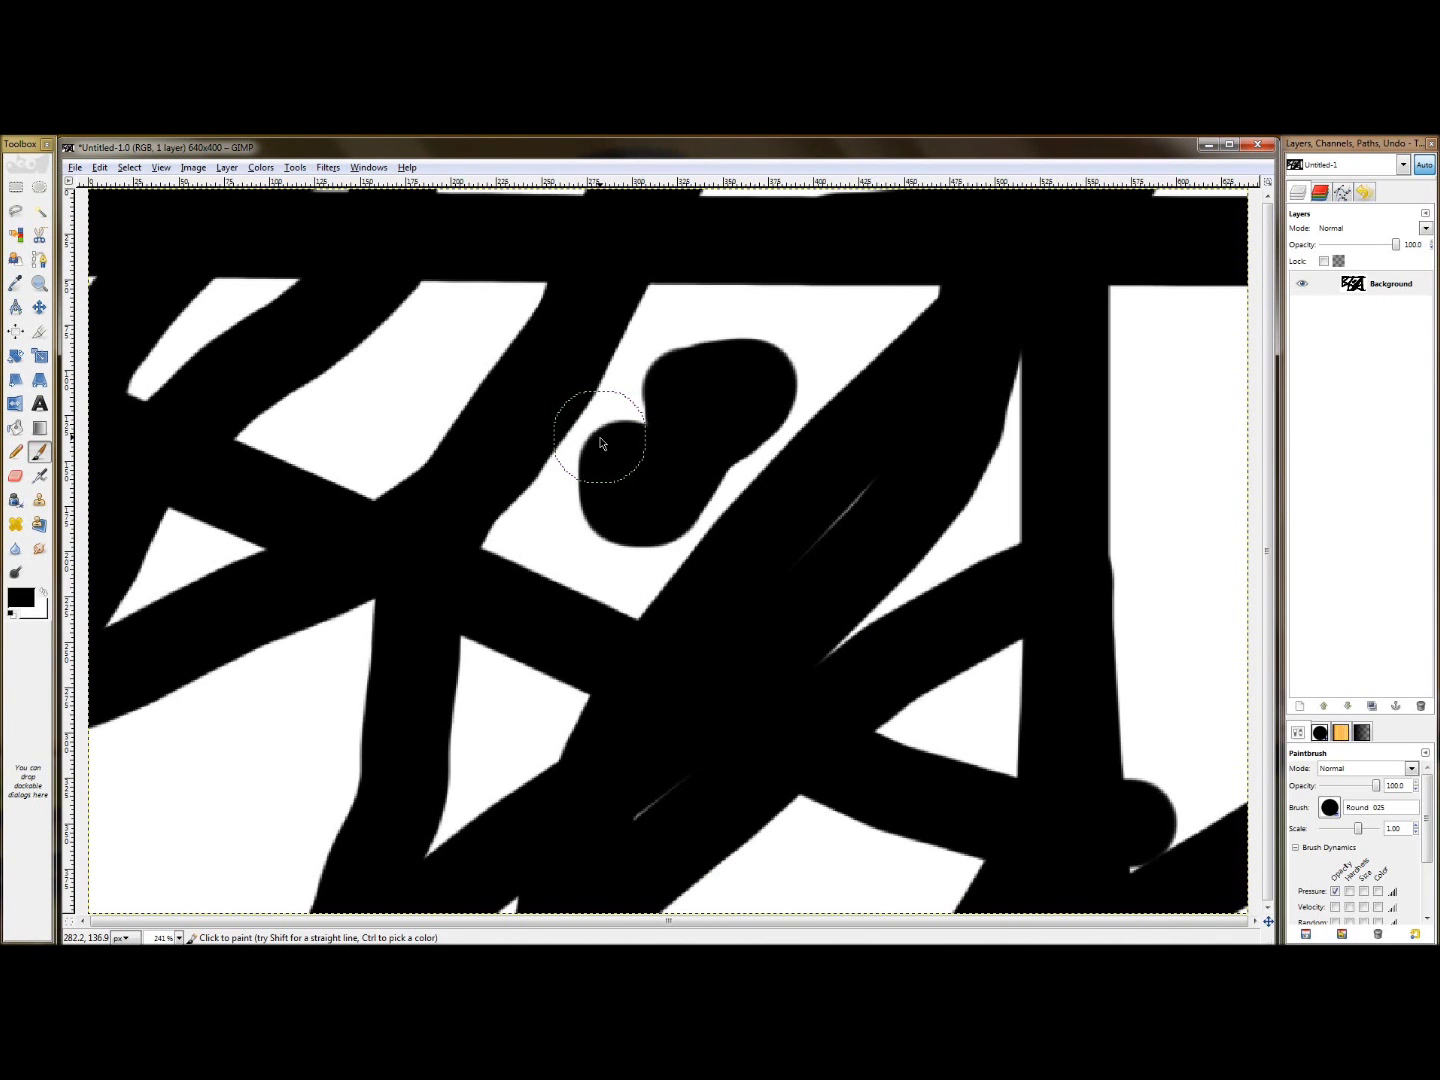
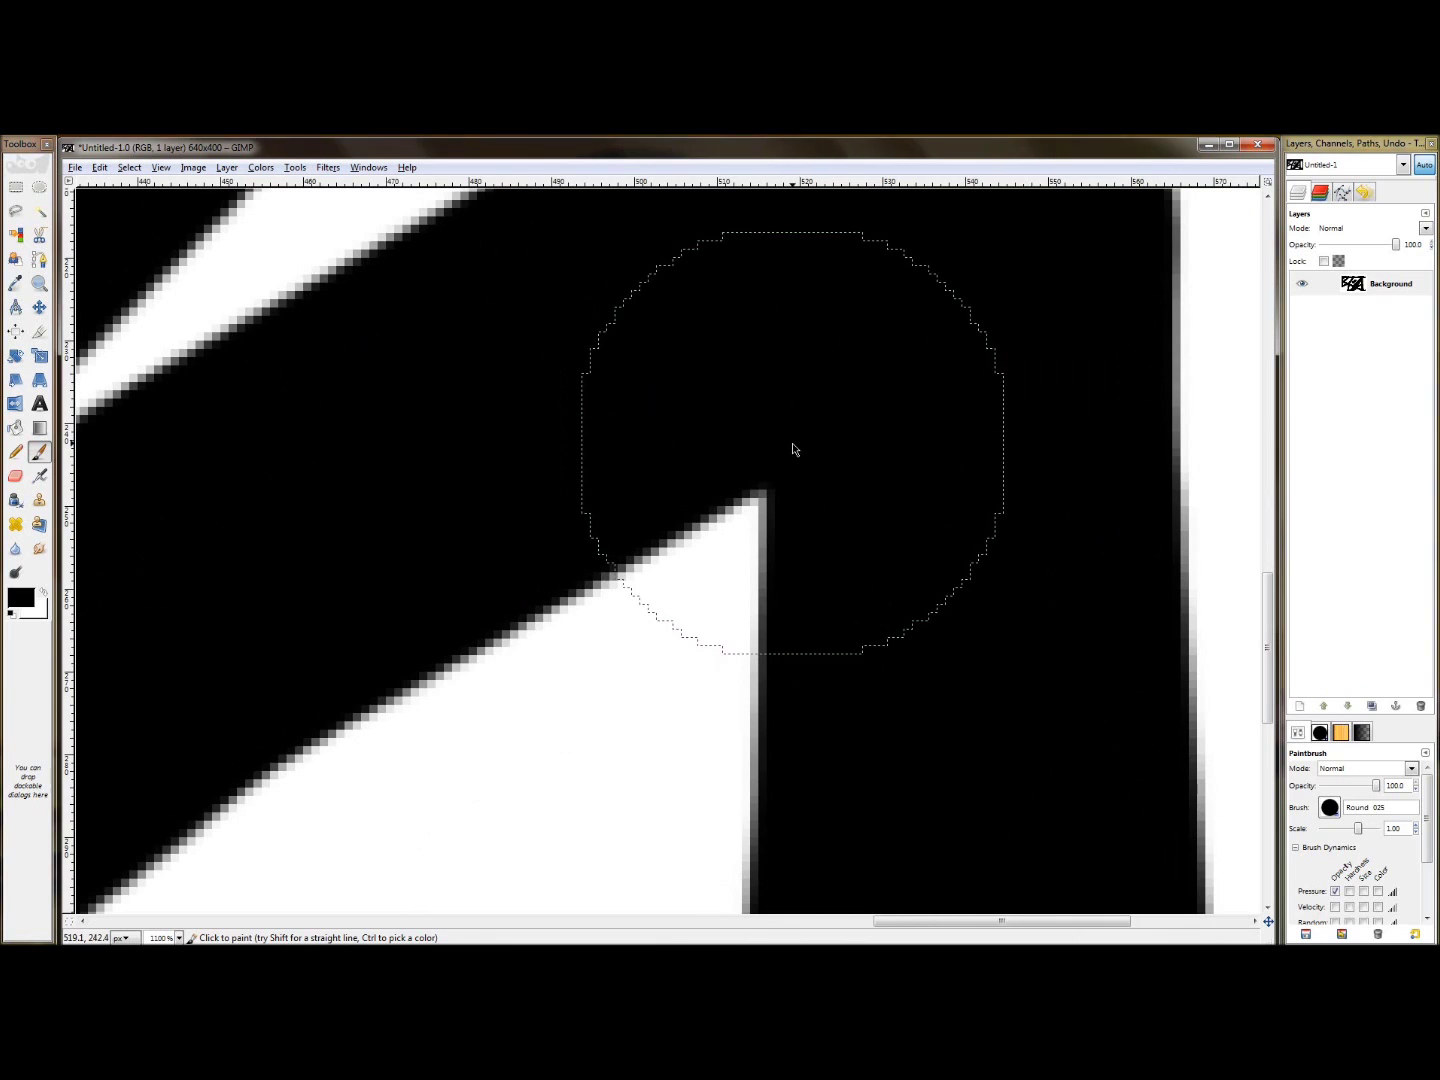
Zoom out from the 1100 % view and pan across the enlarged image to its left and right edges.
scroll(794, 450, "down", 4)
scroll(665, 502, "up", 5)
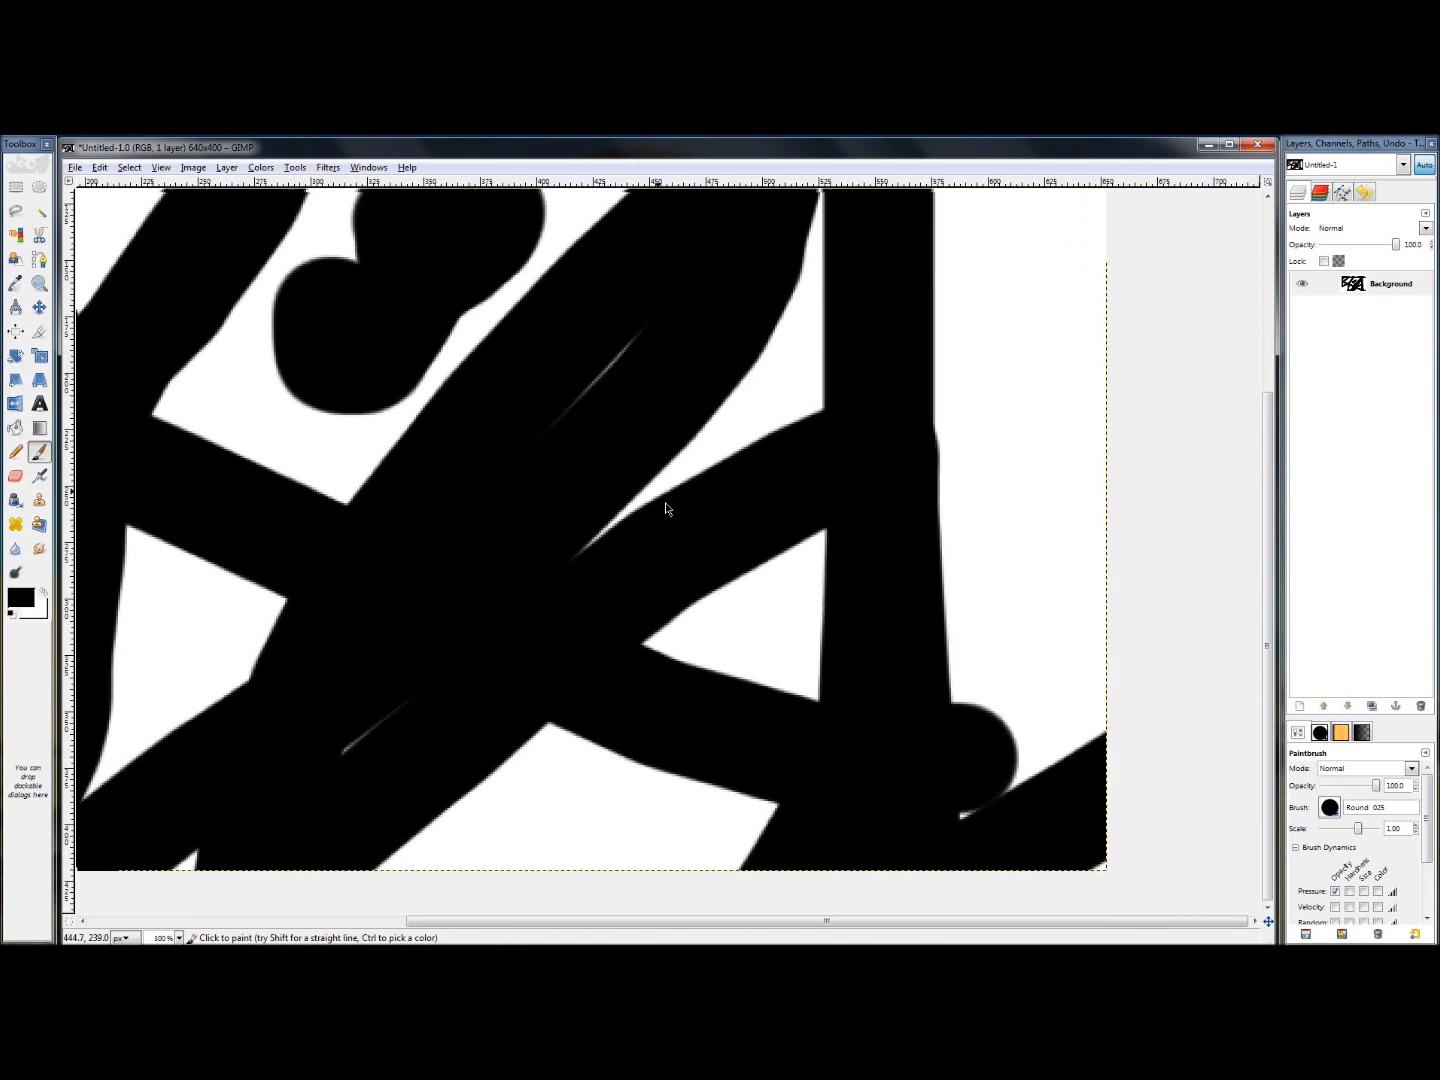
scroll(600, 520, "left", 8)
scroll(922, 427, "left", 6)
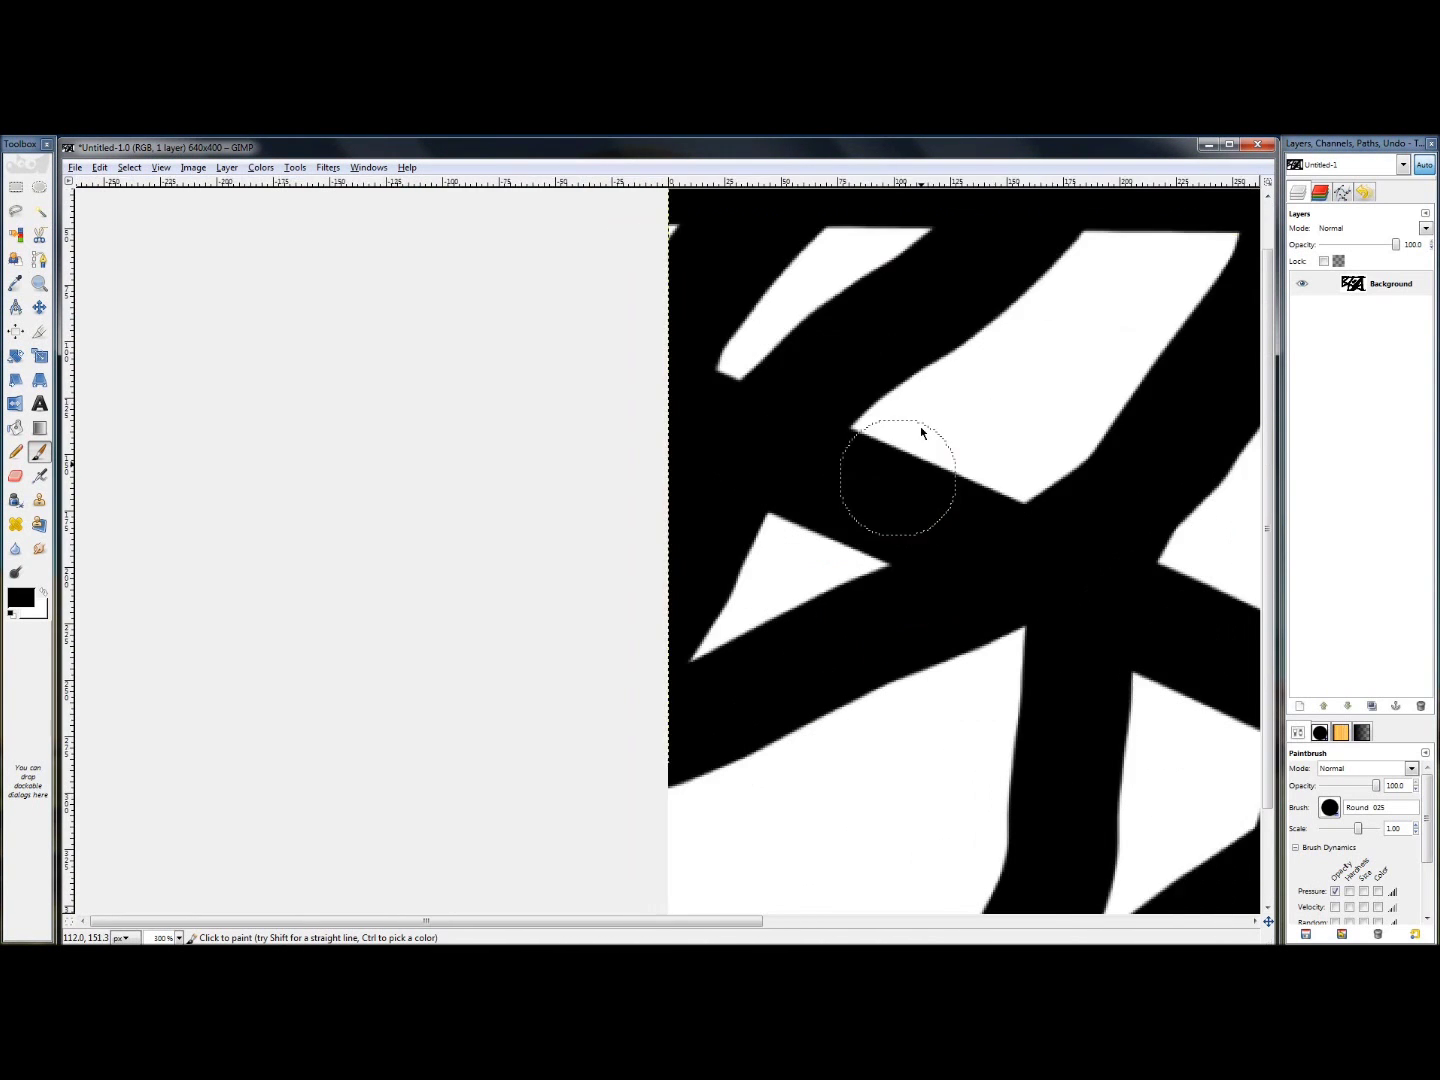
scroll(922, 476, "down", 4)
scroll(296, 498, "right", 10)
scroll(793, 504, "down", 2)
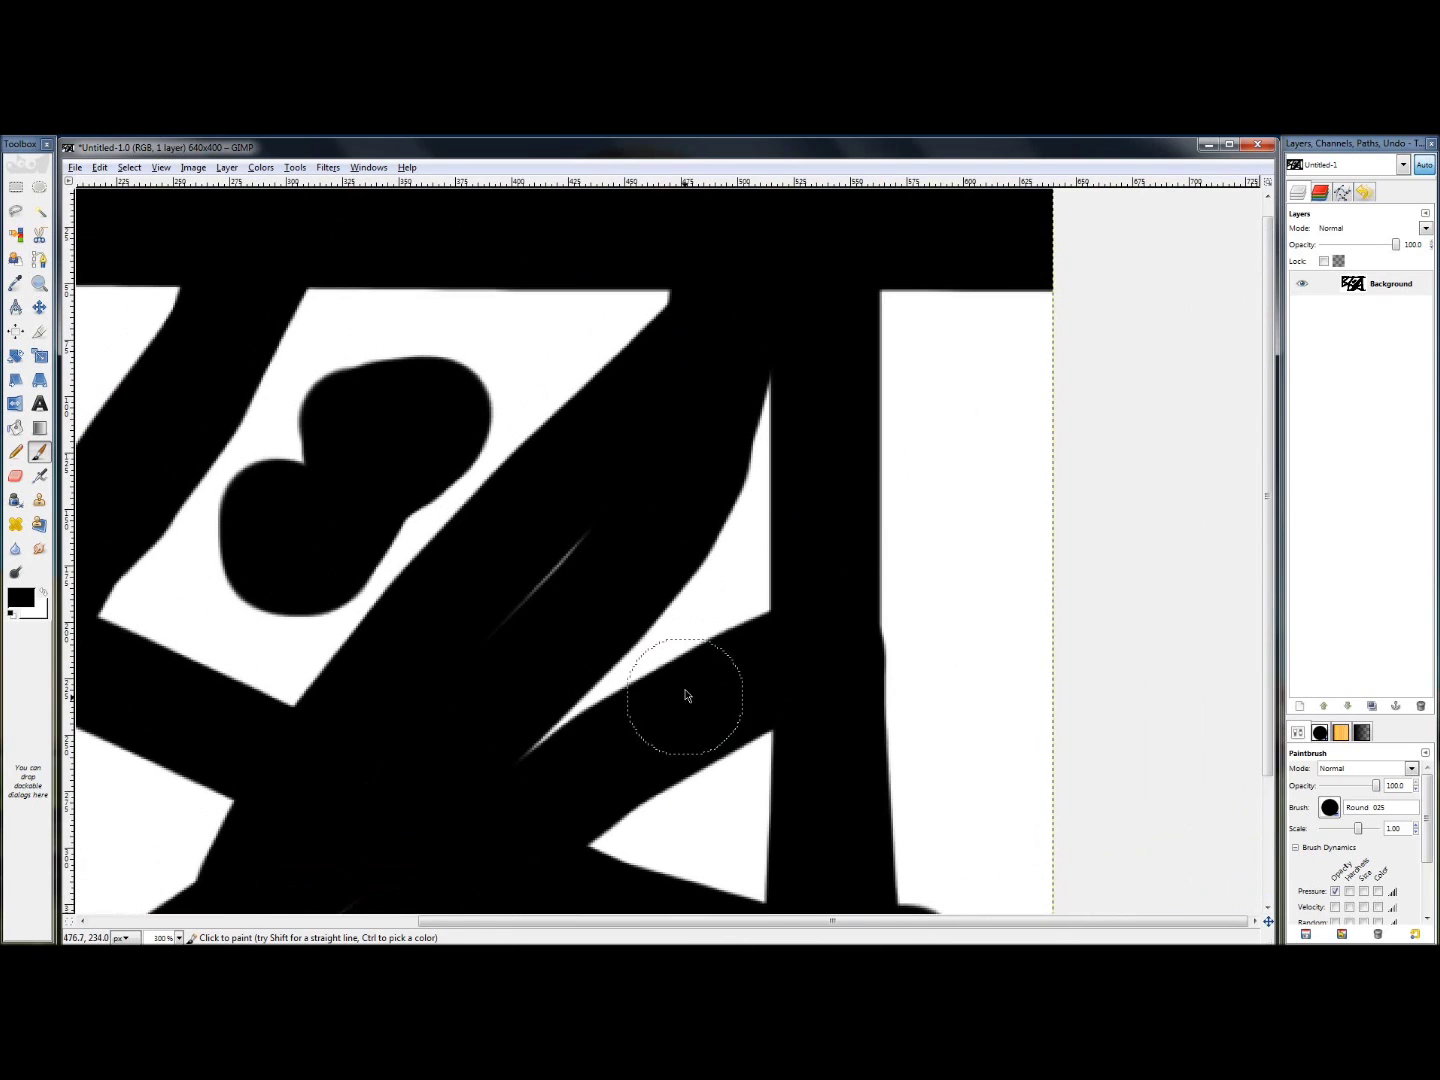
scroll(685, 680, "down", 1)
scroll(691, 633, "up", 1)
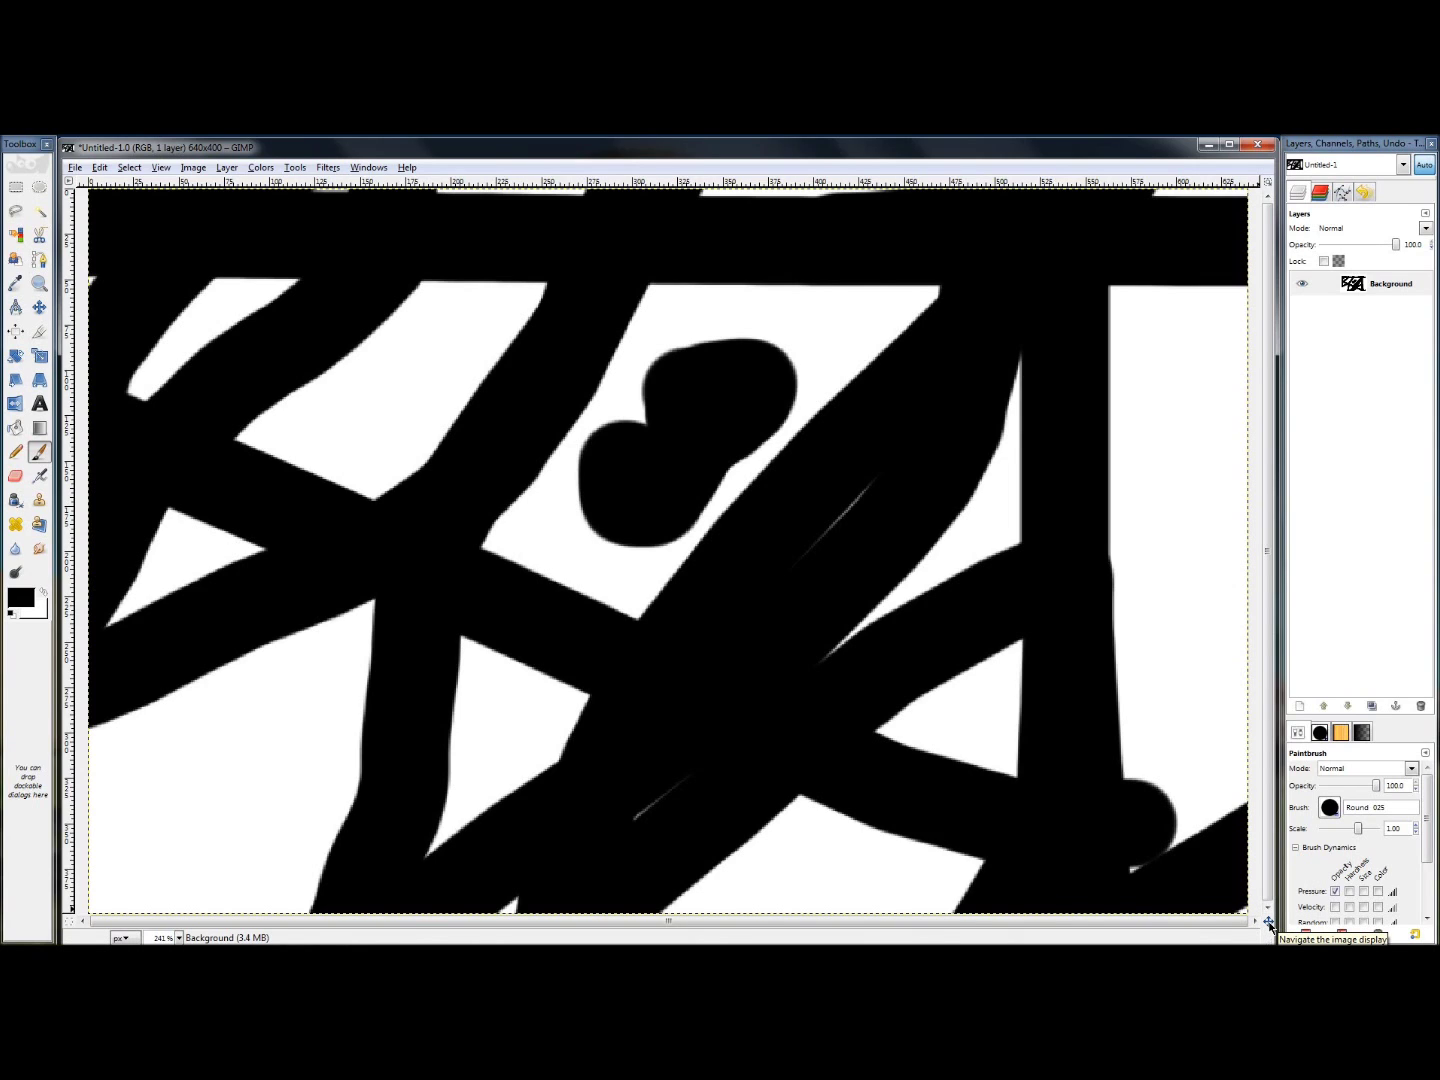
Pan the image sideways using the navigation preview and review the available zoom commands.
mouse_move(1269, 926)
left_mouse_down()
mouse_move(1246, 935)
mouse_move(1256, 928)
left_mouse_up()
left_click(161, 168)
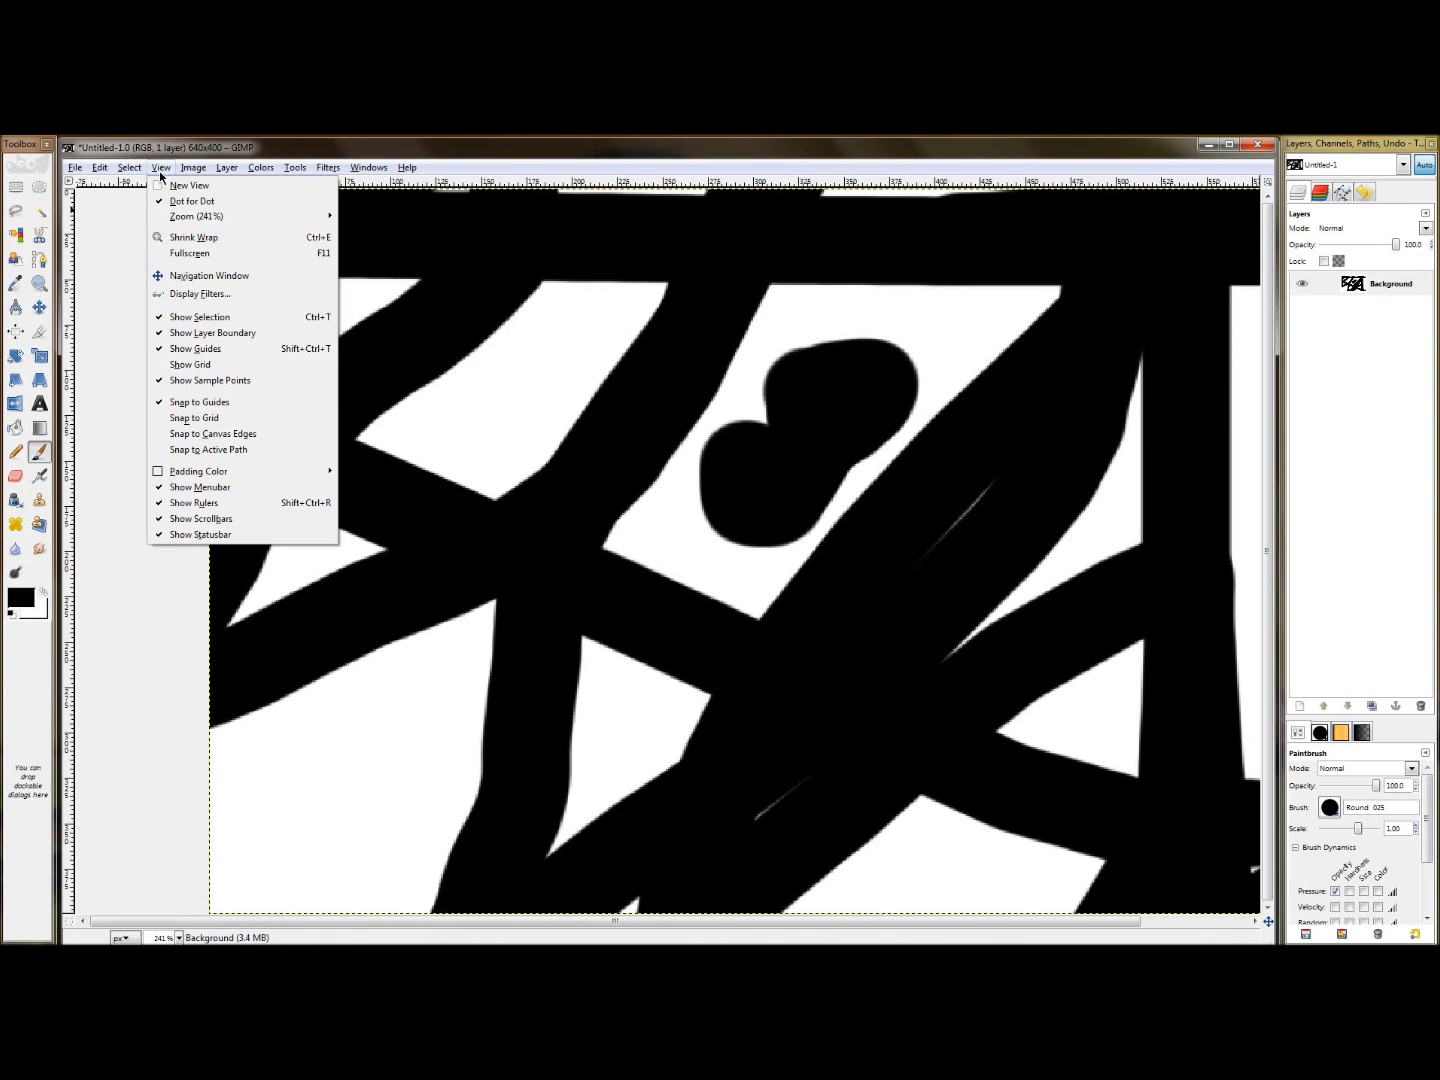
mouse_move(168, 224)
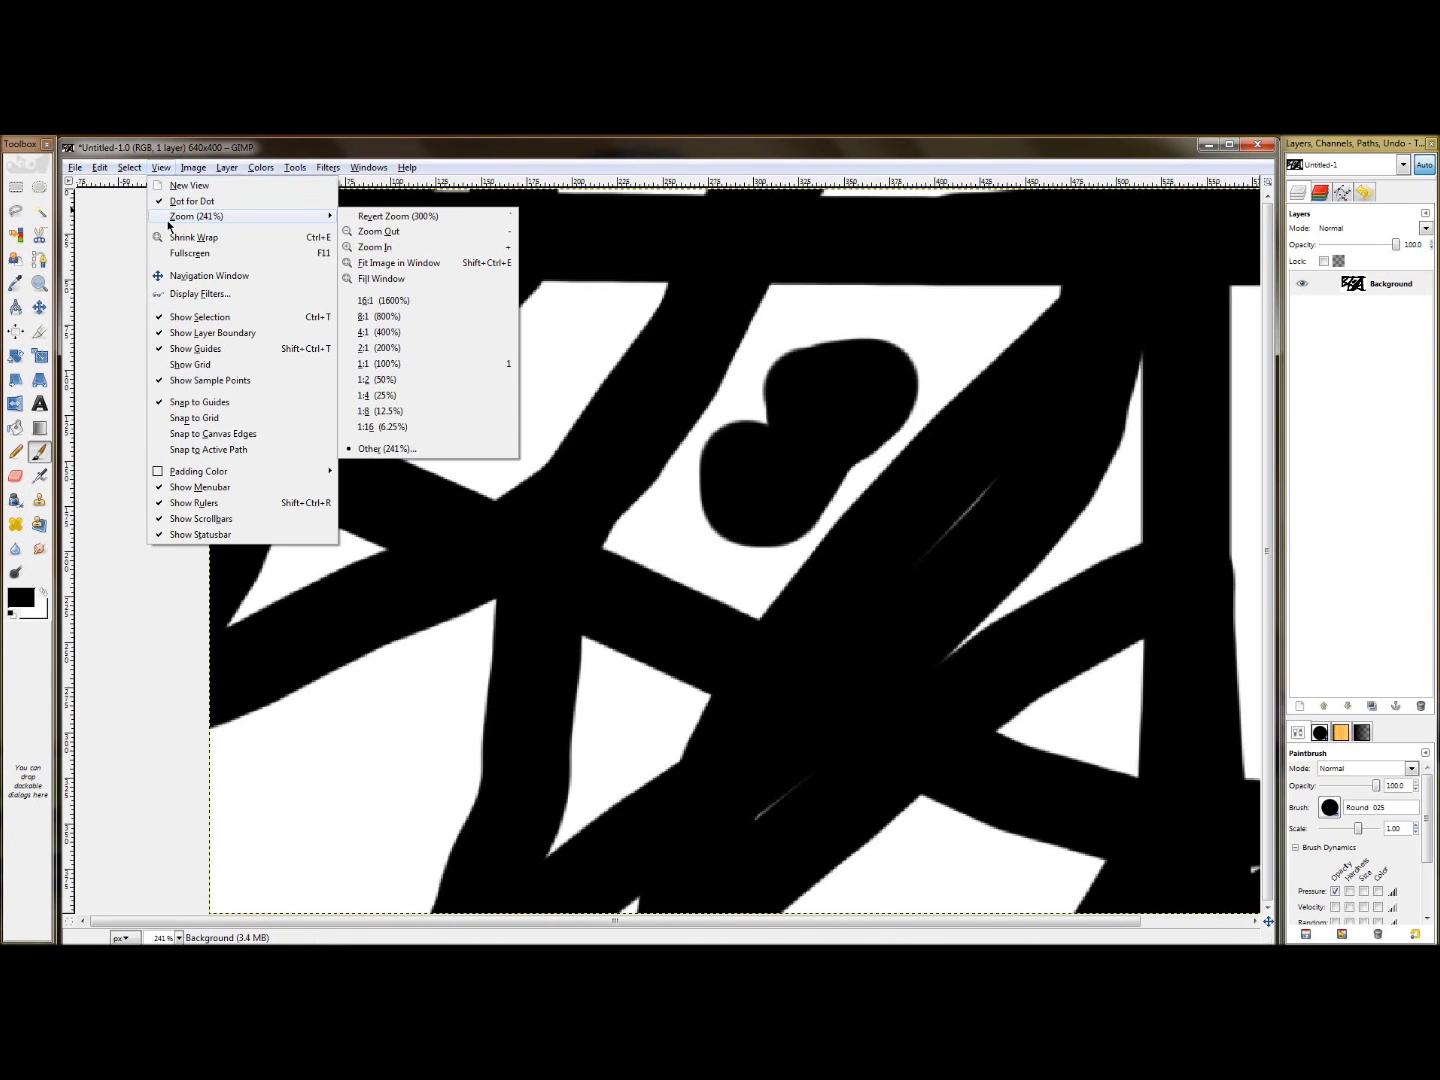
Activate the Zoom tool and browse the main command groups, including the Layer commands.
left_click(39, 283)
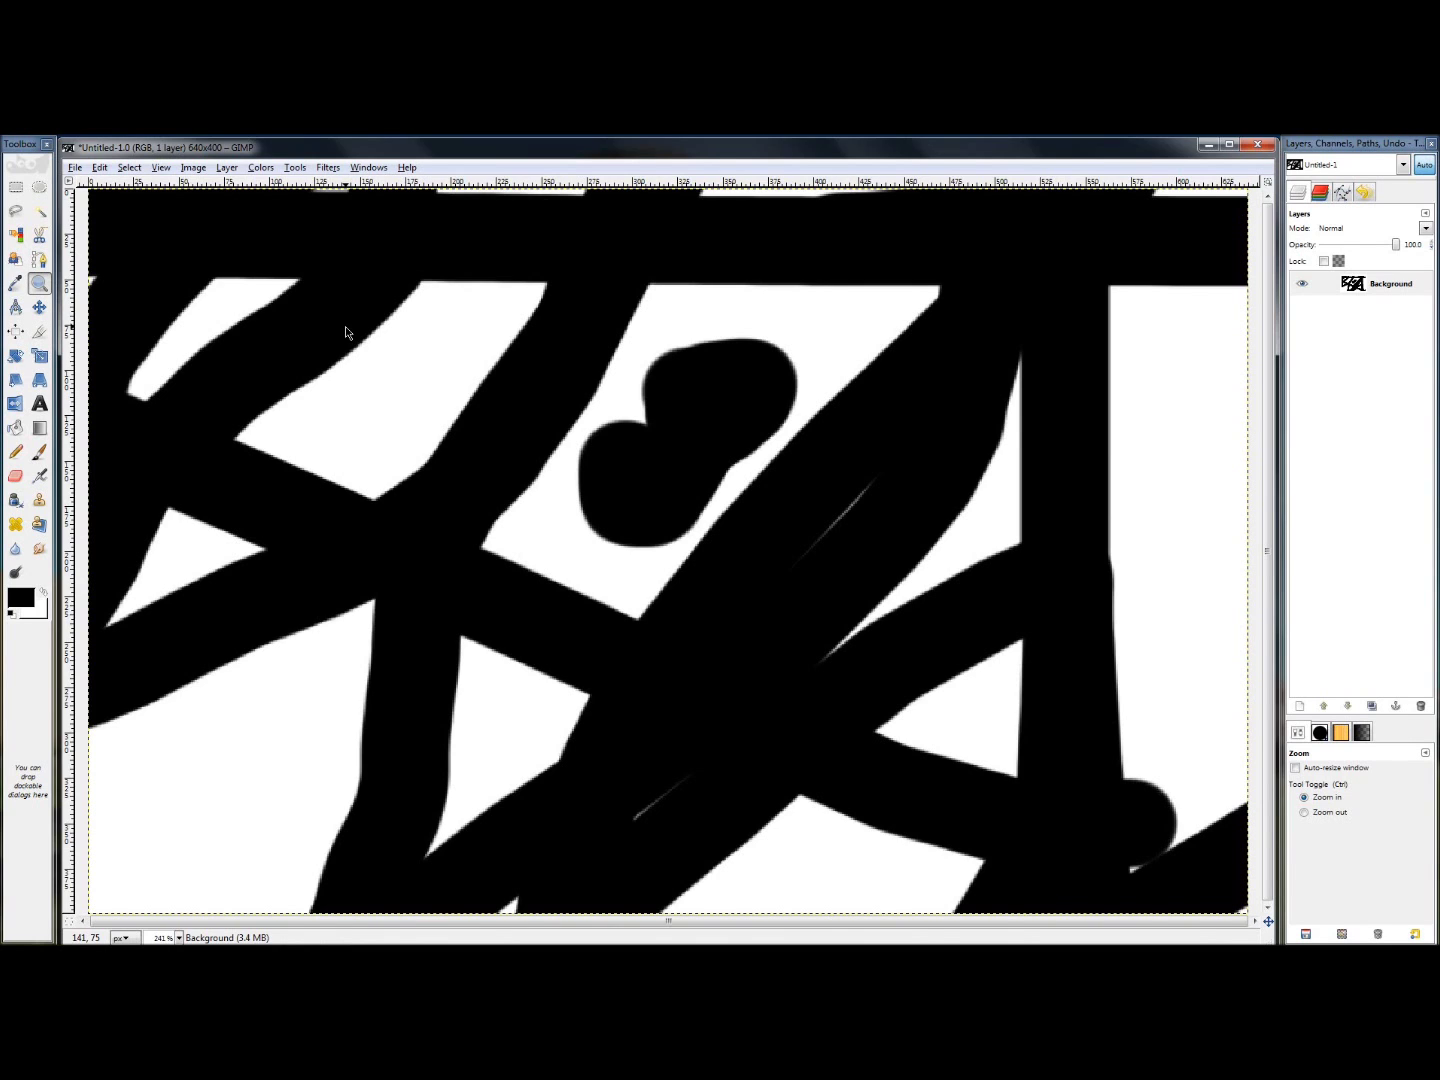
left_click(79, 173)
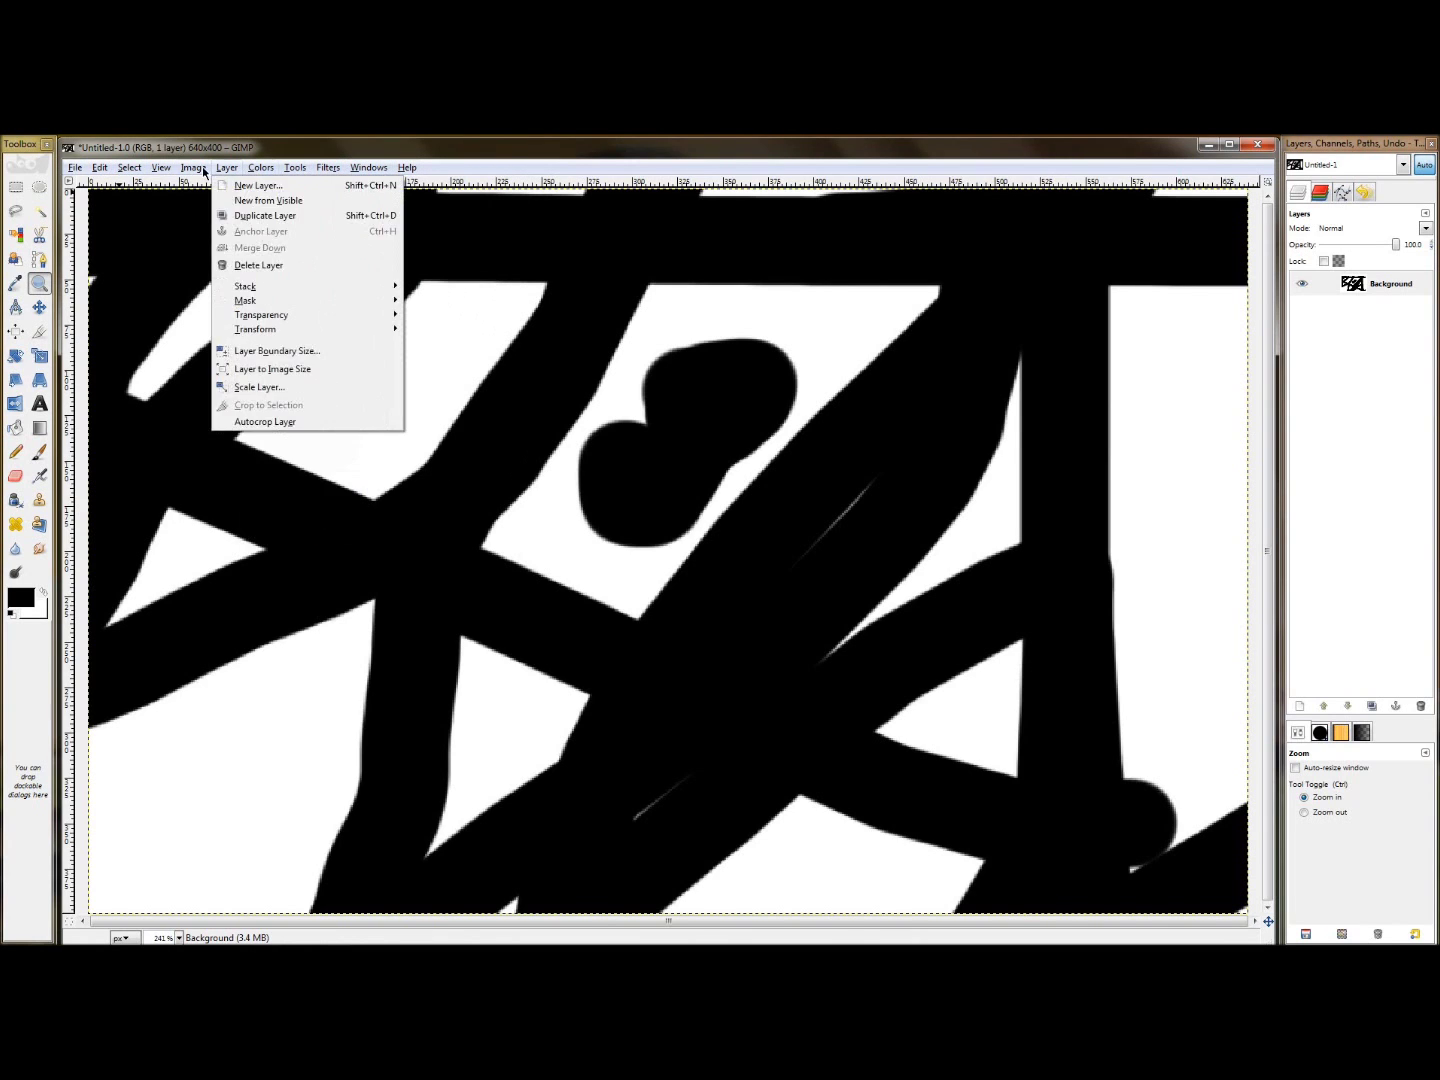
left_click(776, 373)
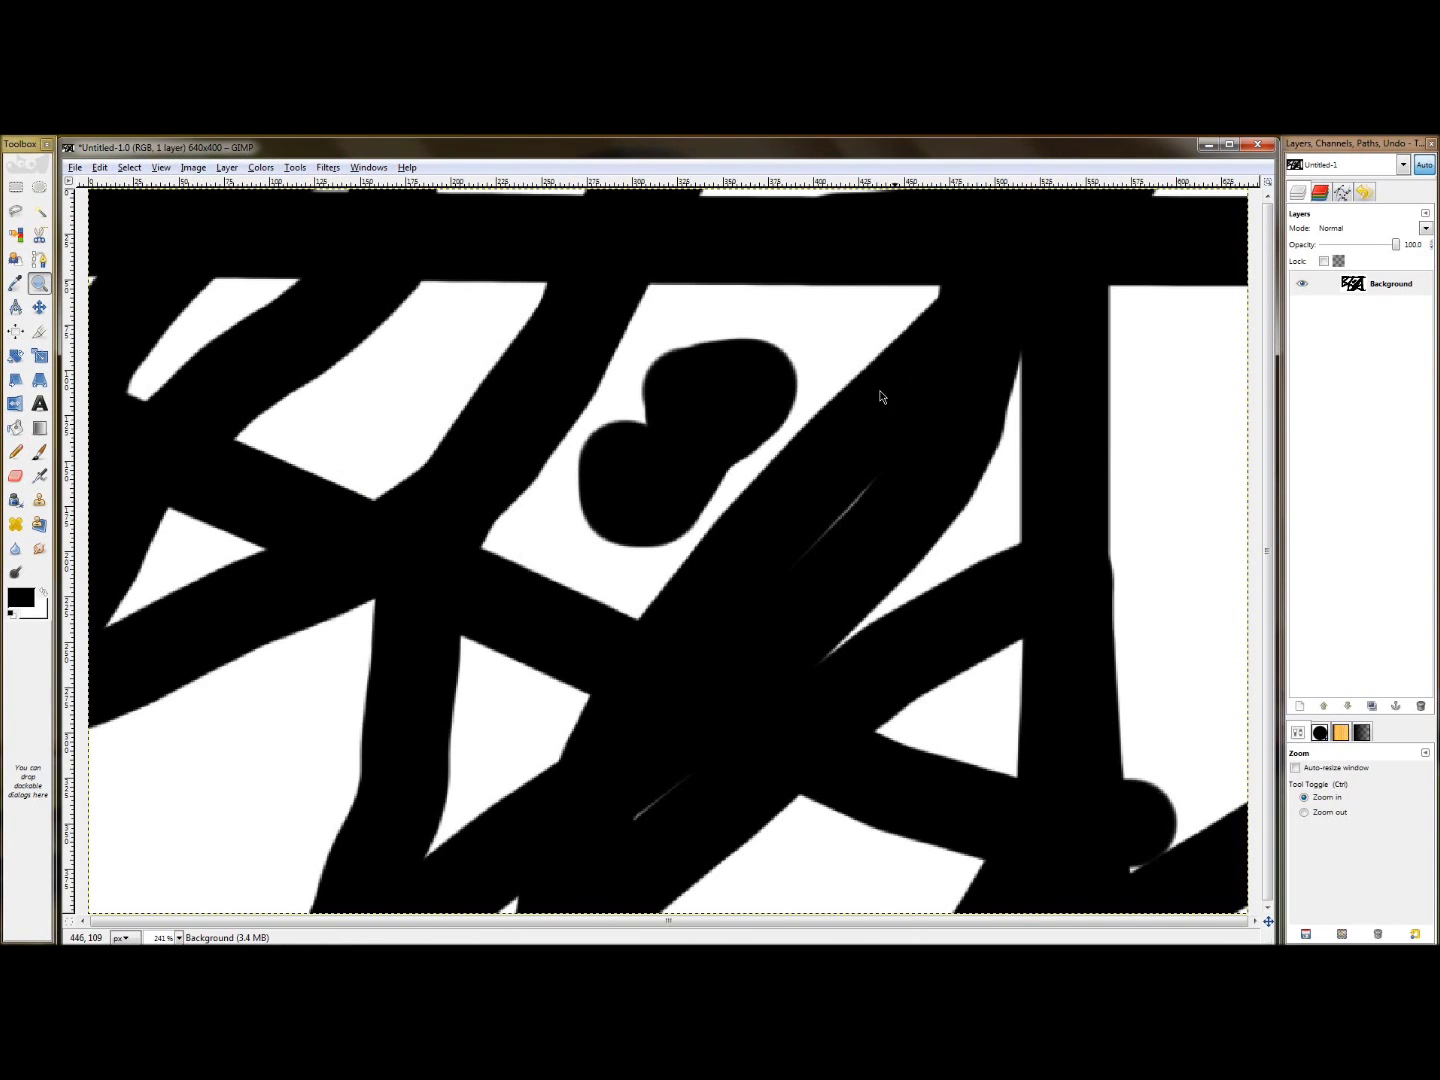
Compare the Tools commands offered directly on the canvas with those in the image window's main command list.
right_click(951, 454)
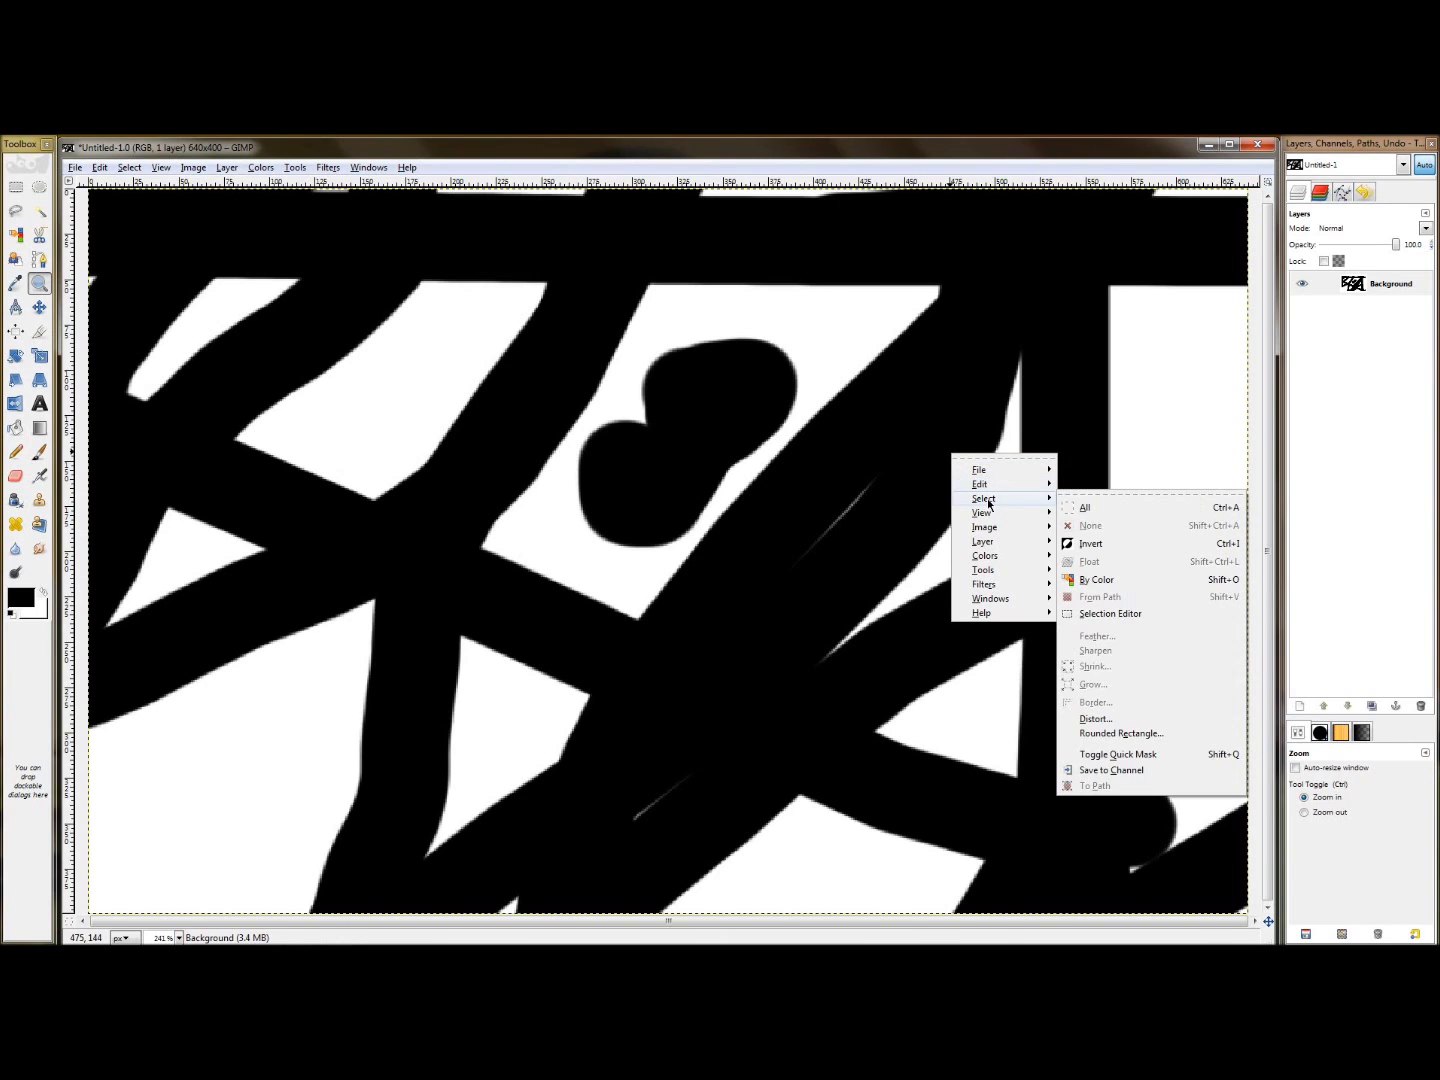
key("Escape")
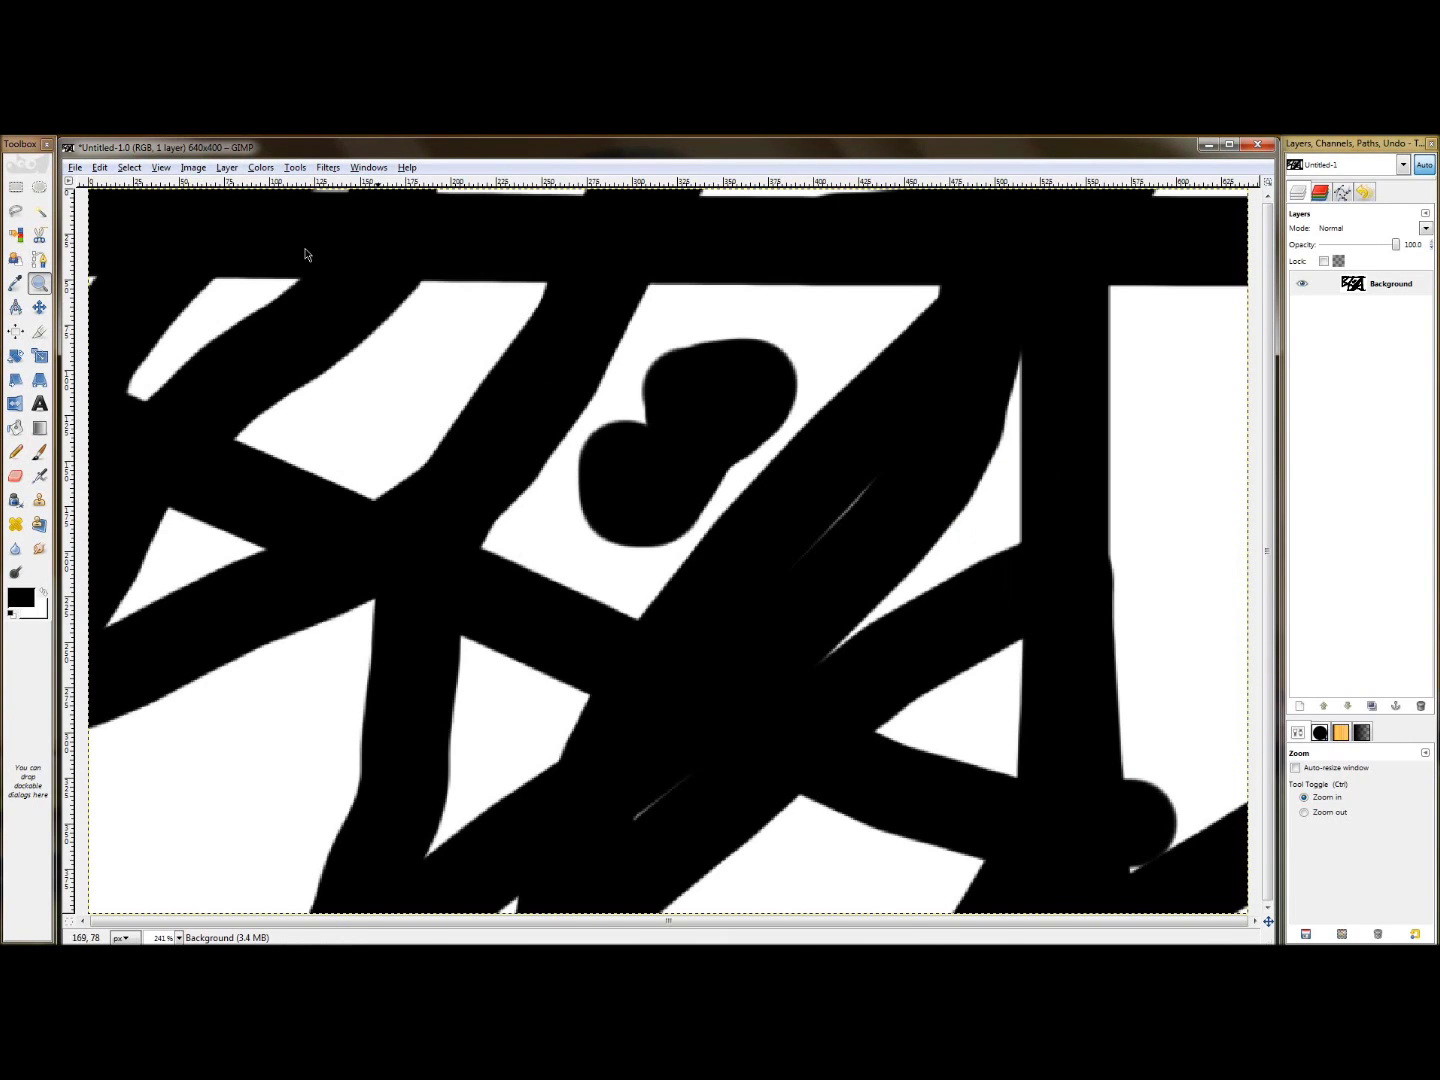
left_click(292, 170)
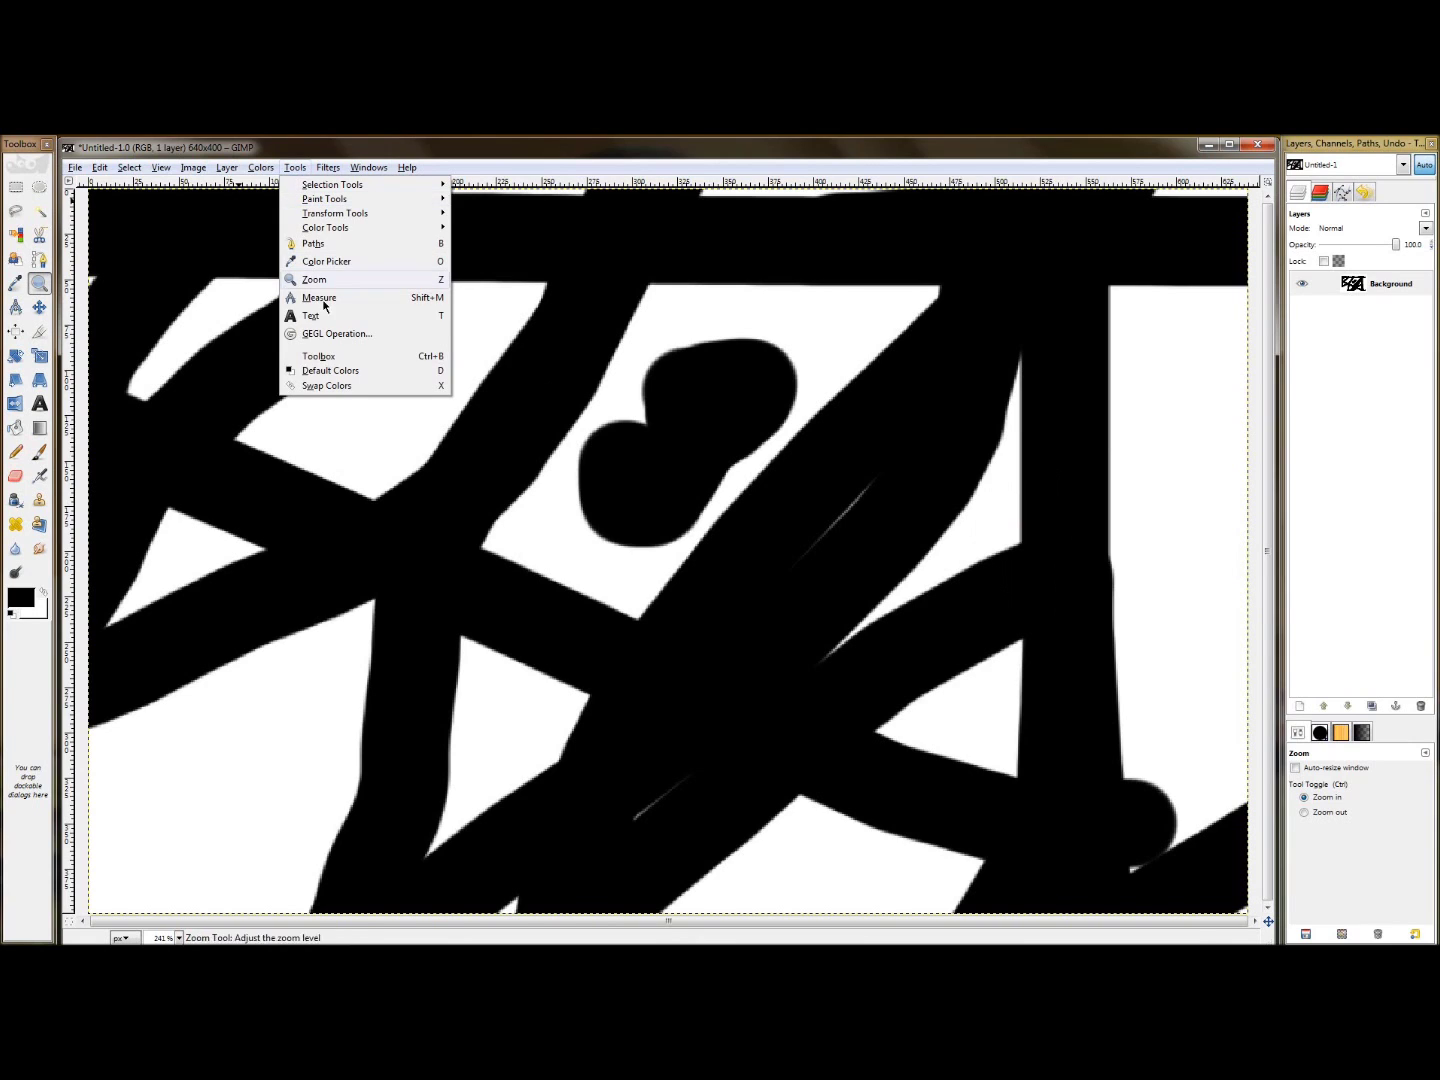
key("Escape")
right_click(962, 541)
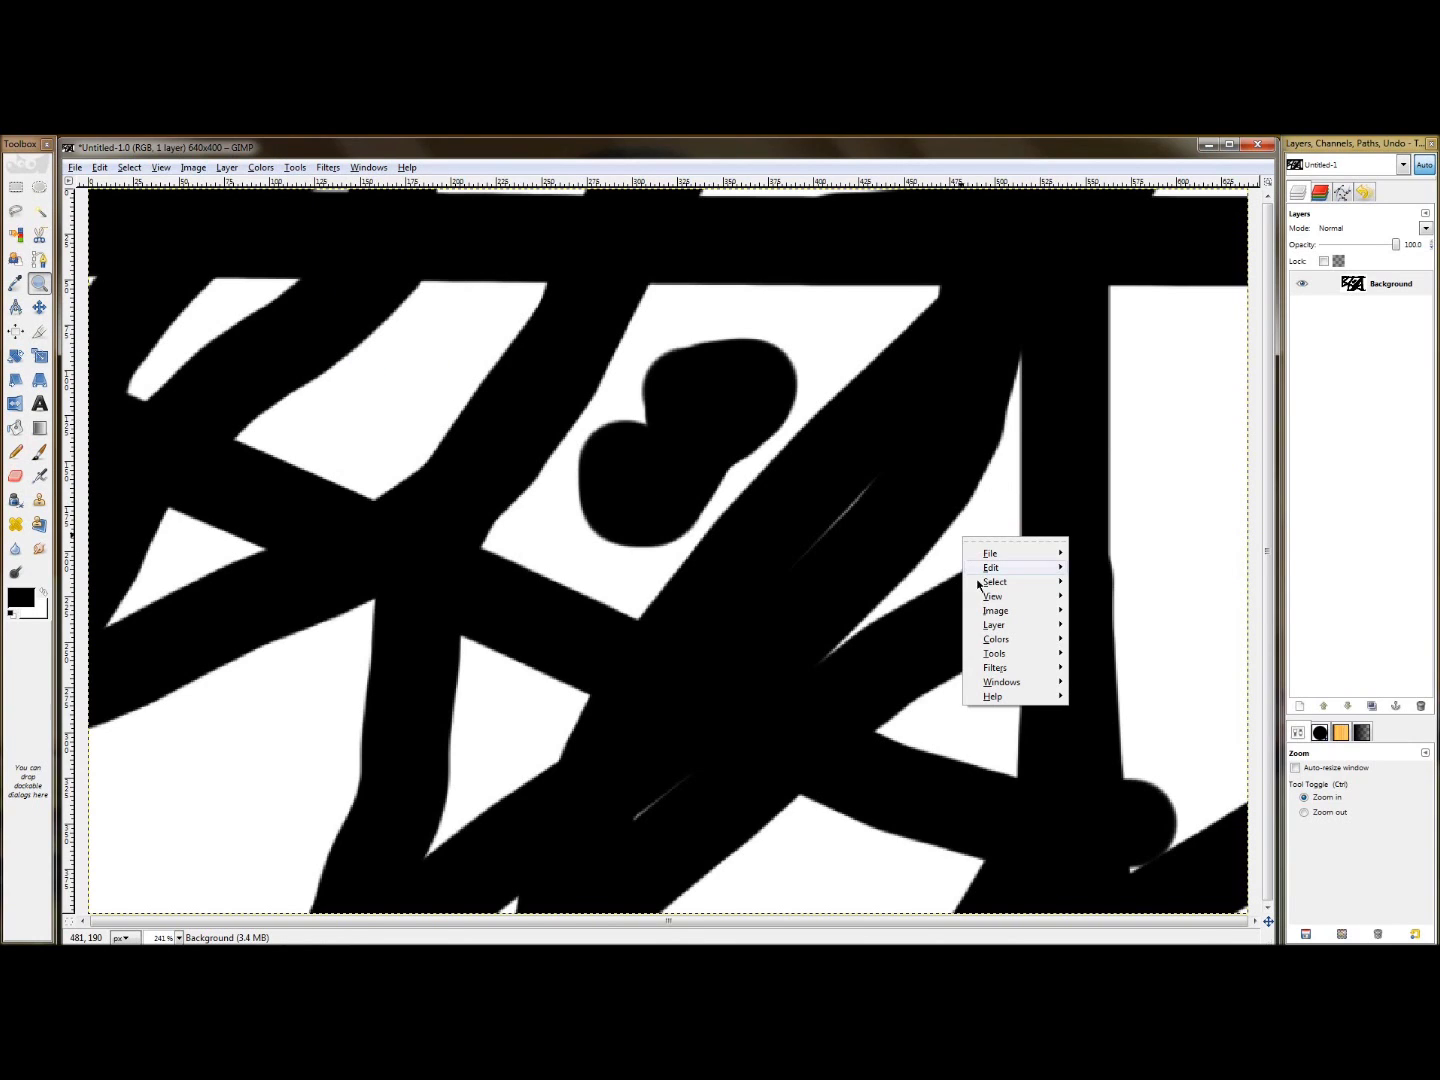
mouse_move(997, 655)
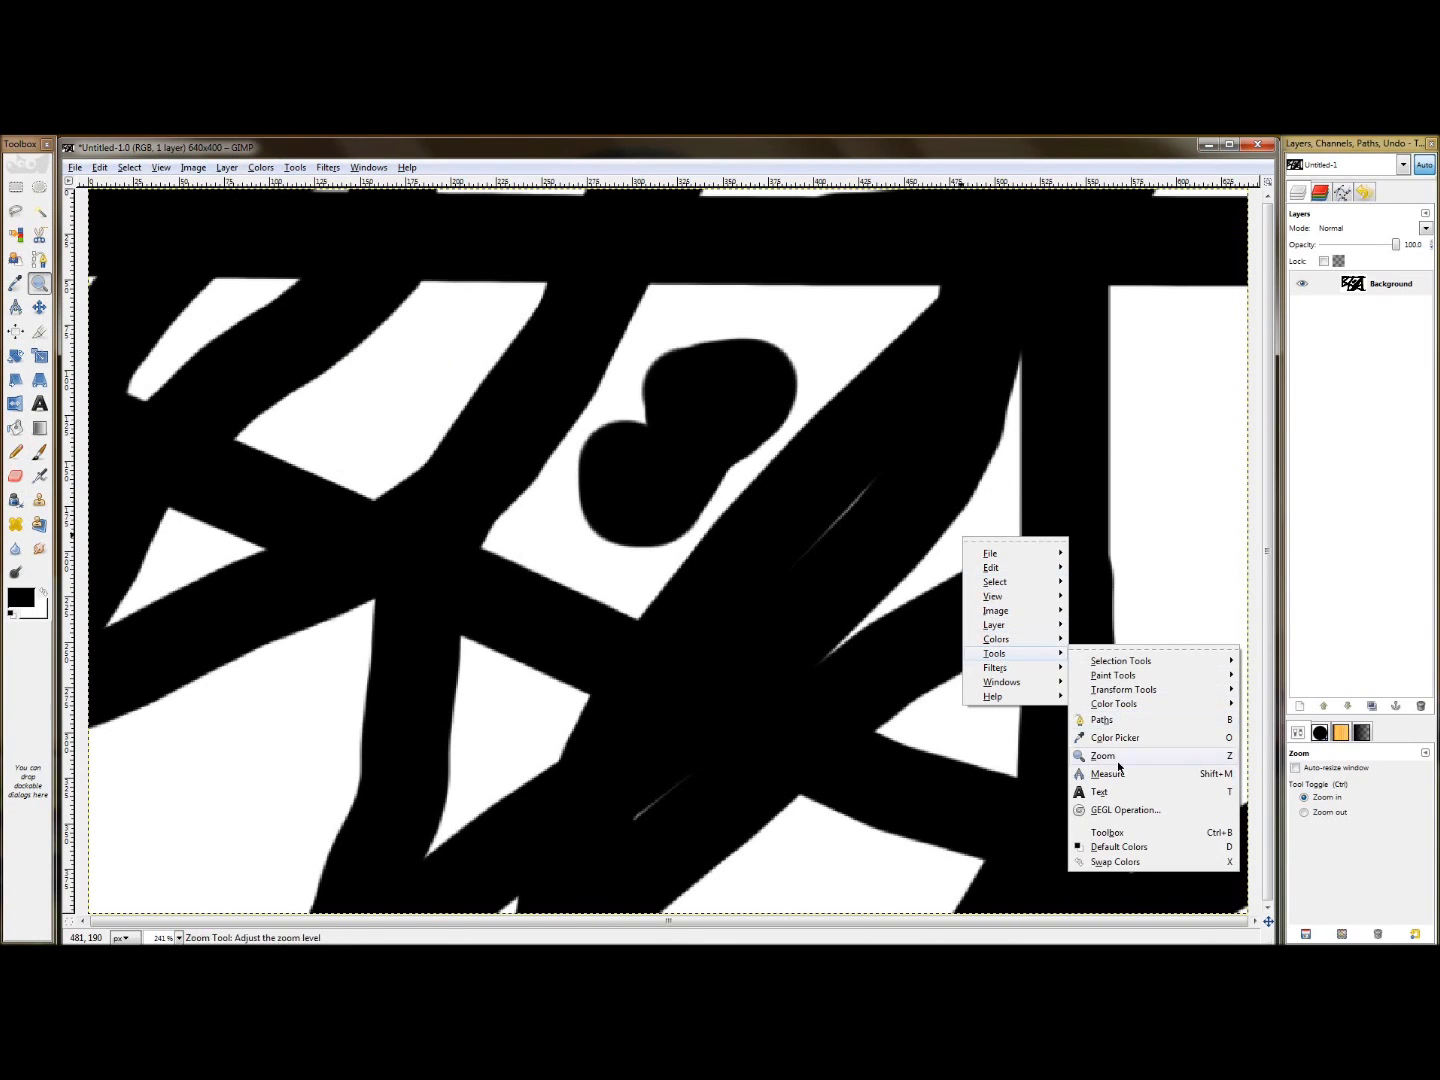
Activate the Paintbrush tool and set the image view to 150 %.
left_click(295, 168)
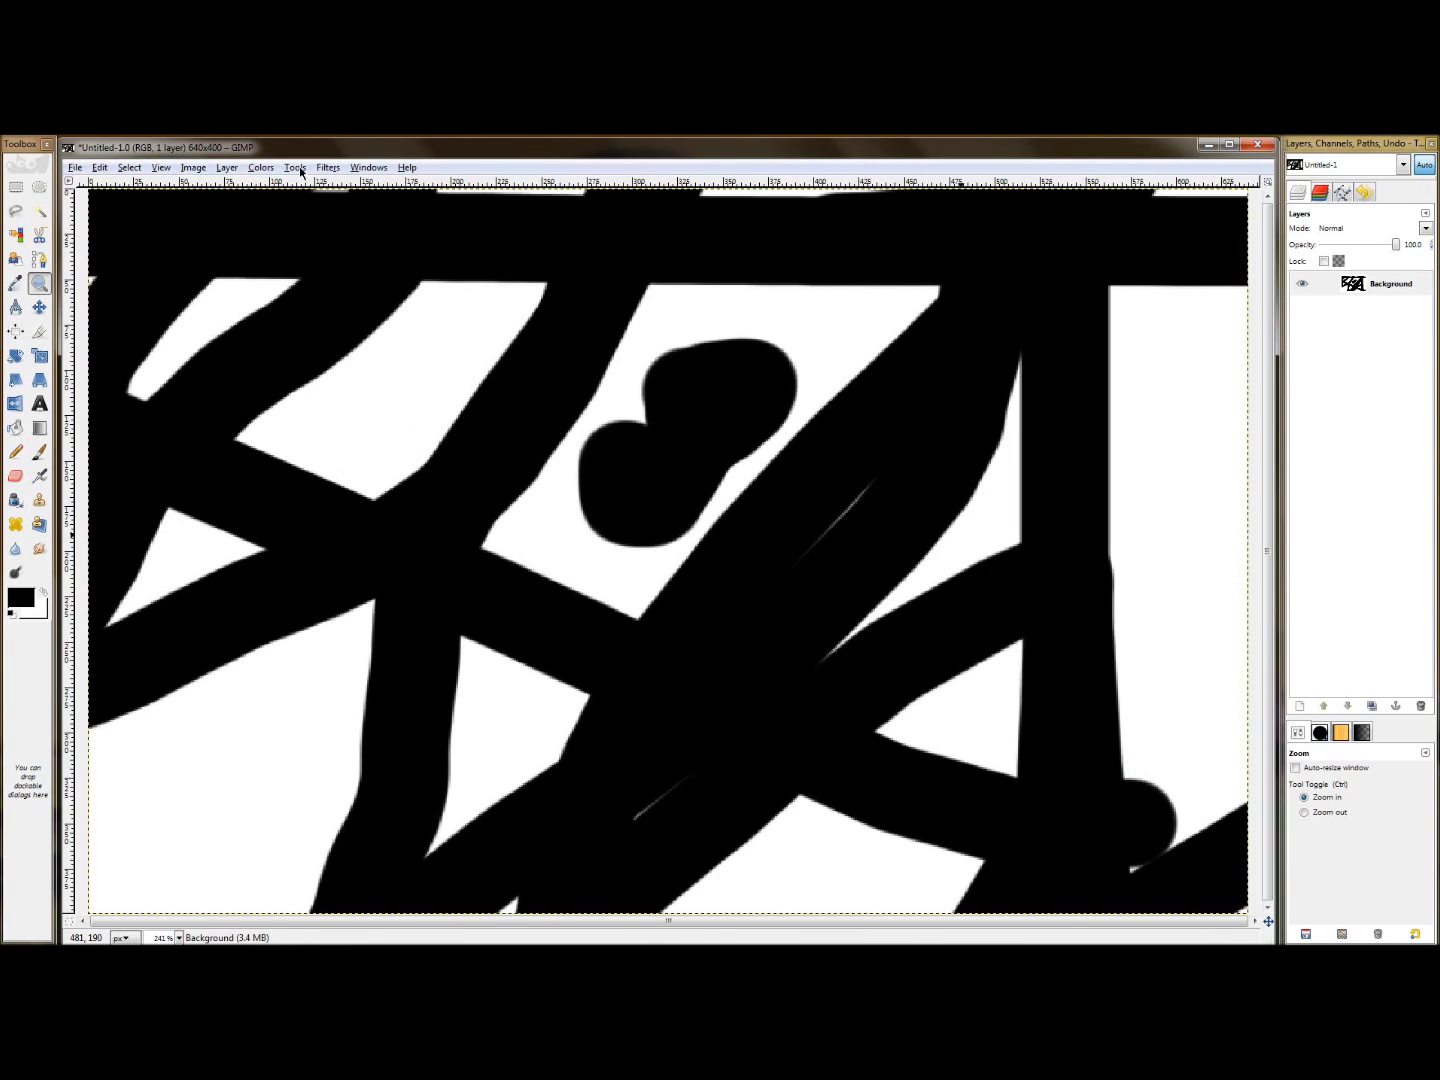
left_click(295, 168)
left_click(609, 538)
key("p")
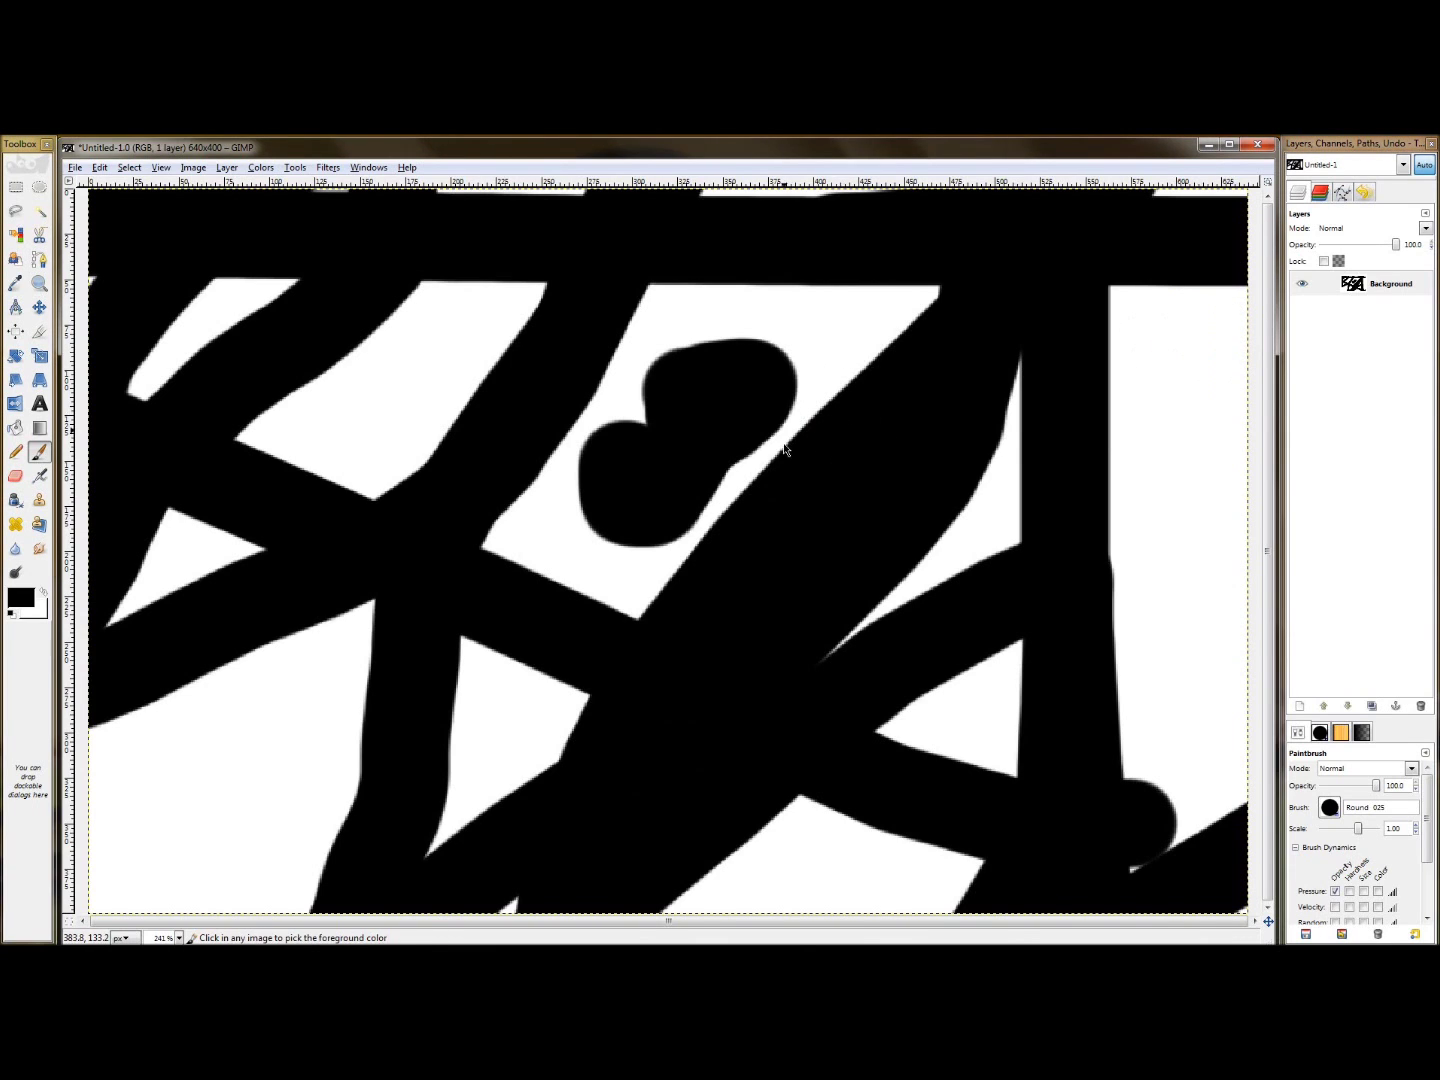
scroll(785, 447, "down", 4)
scroll(783, 451, "up", 2)
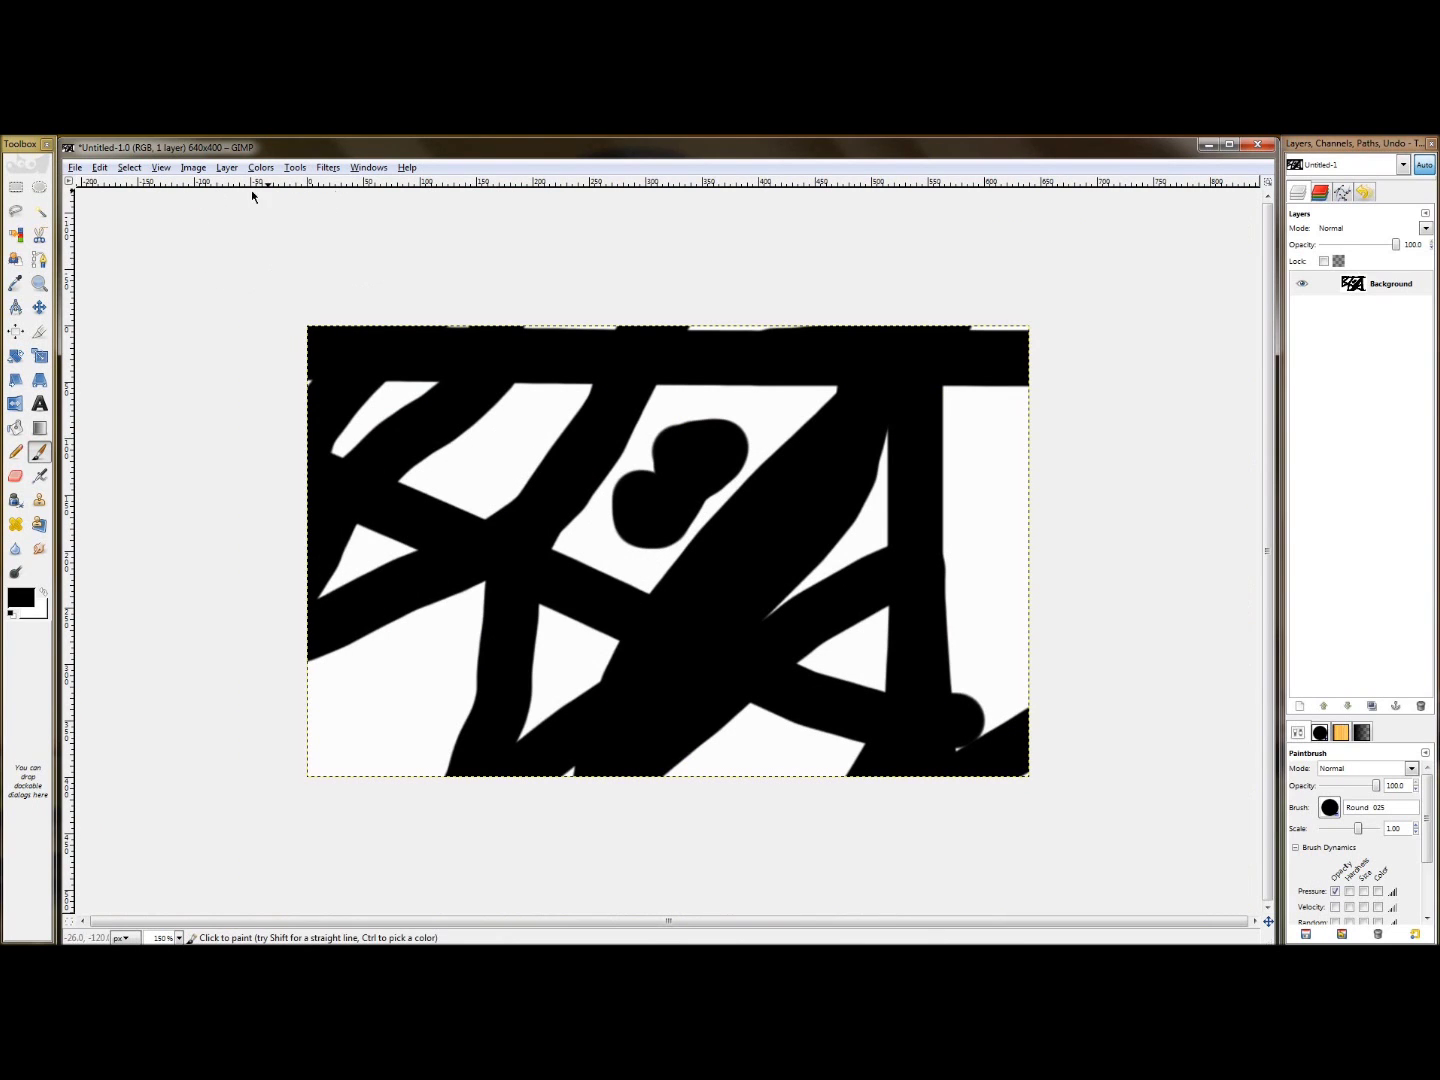
With the Move tool, place a horizontal guide at about 82 px and a vertical guide at about 55 px.
left_click(39, 307)
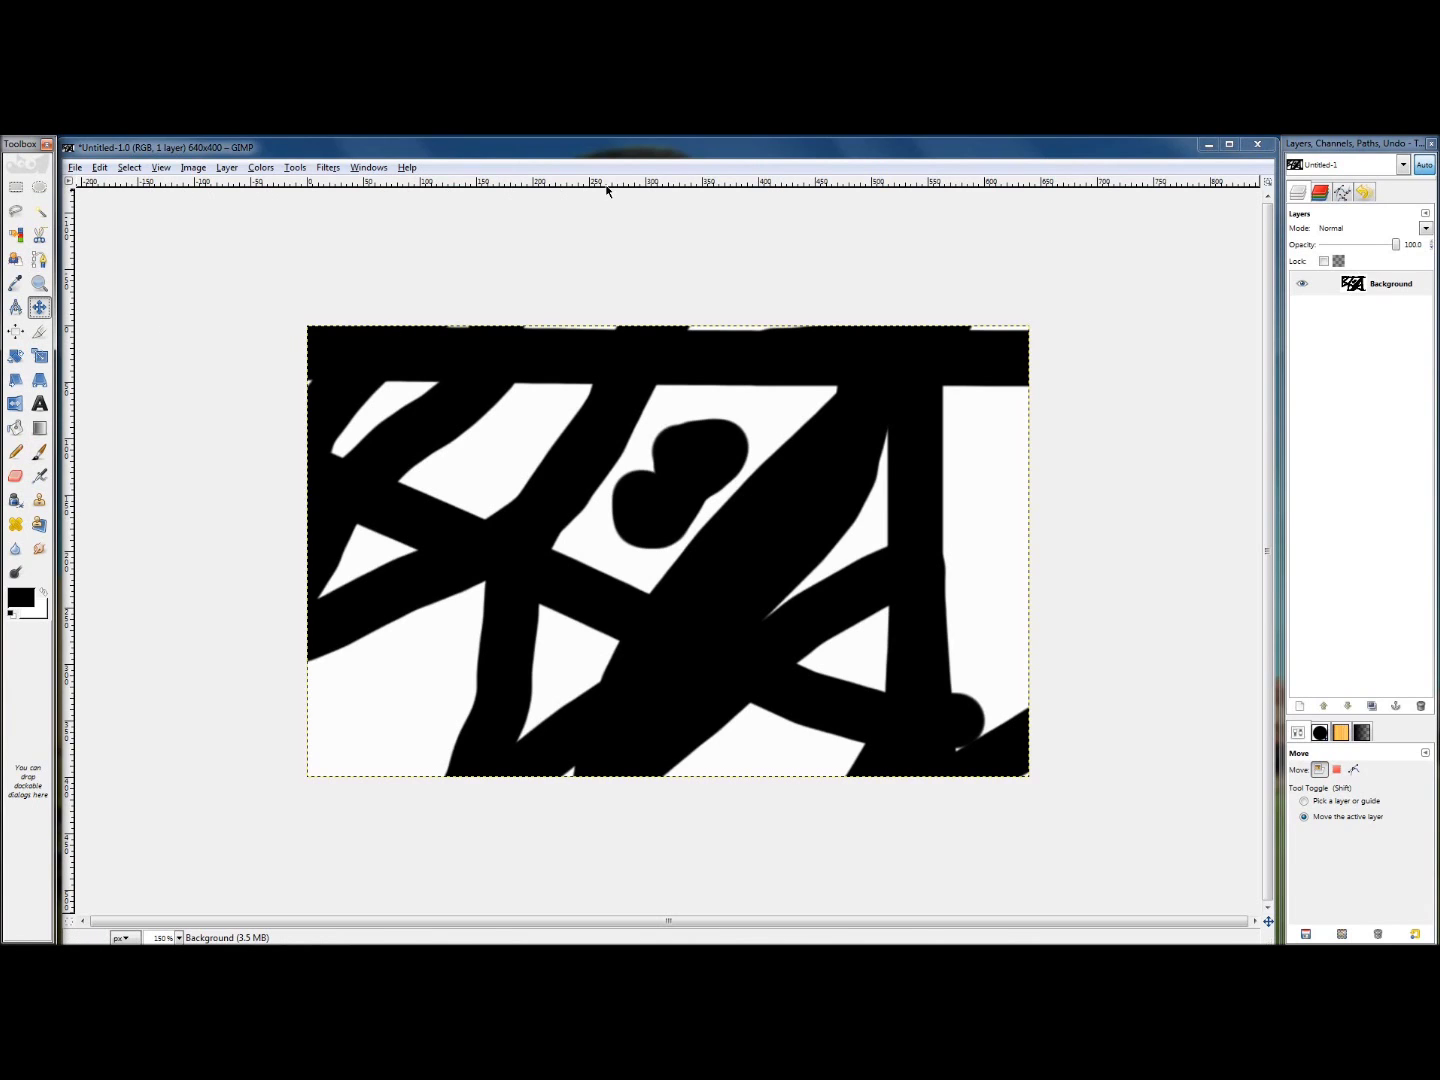
left_click_drag(612, 186, 641, 418)
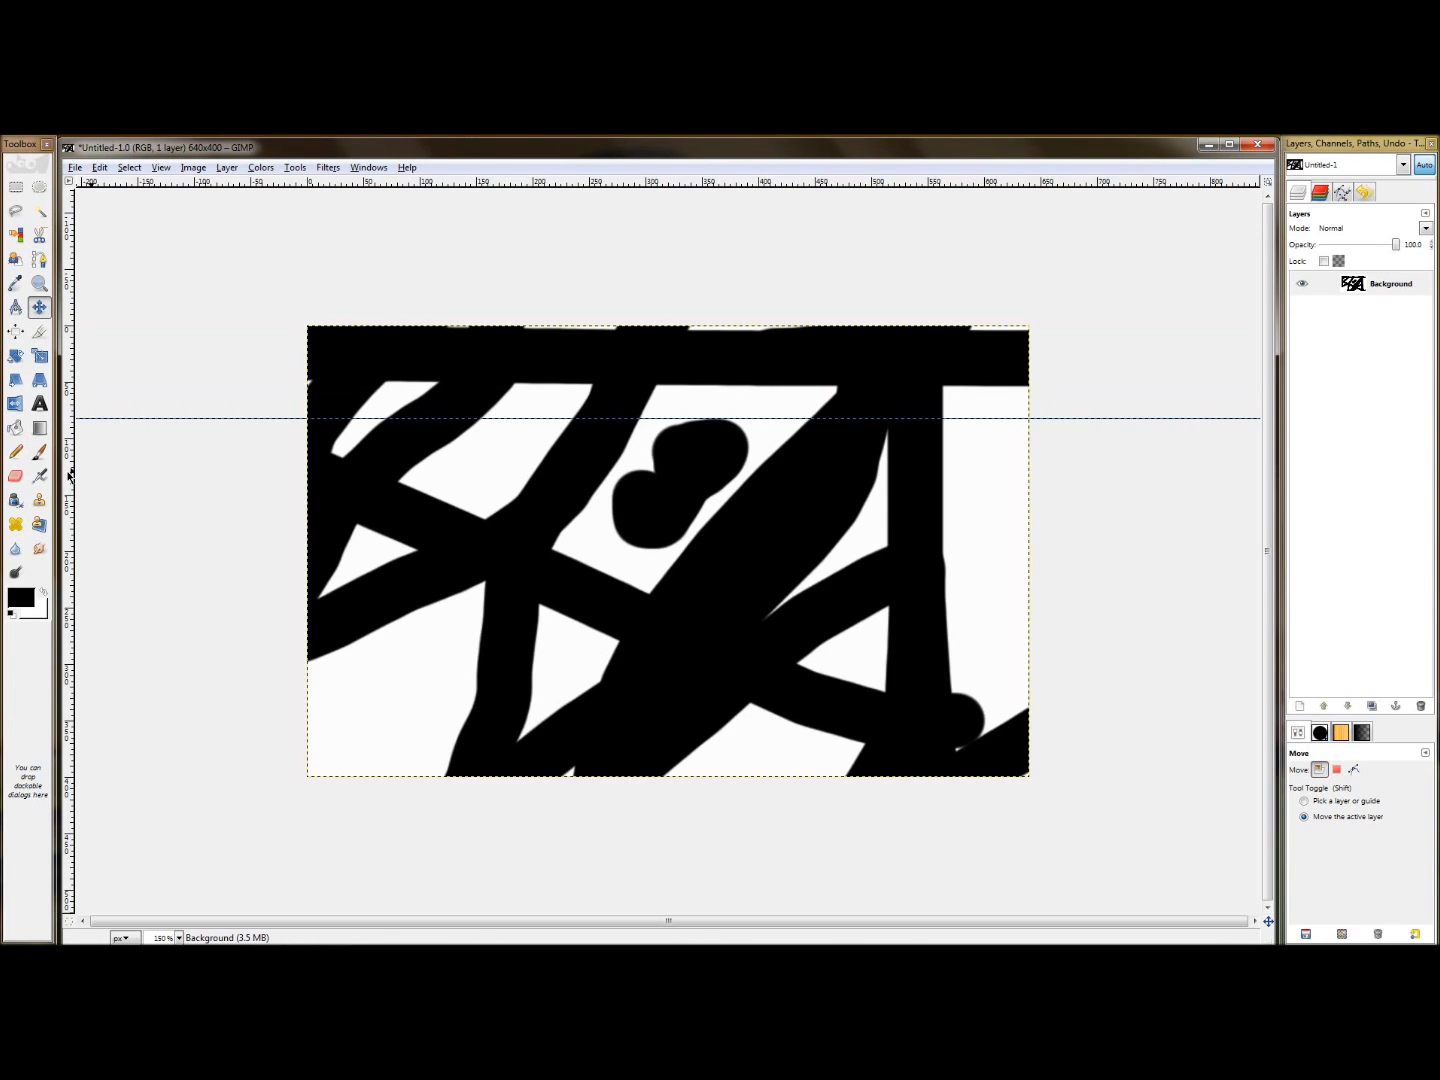
left_click_drag(70, 476, 370, 463)
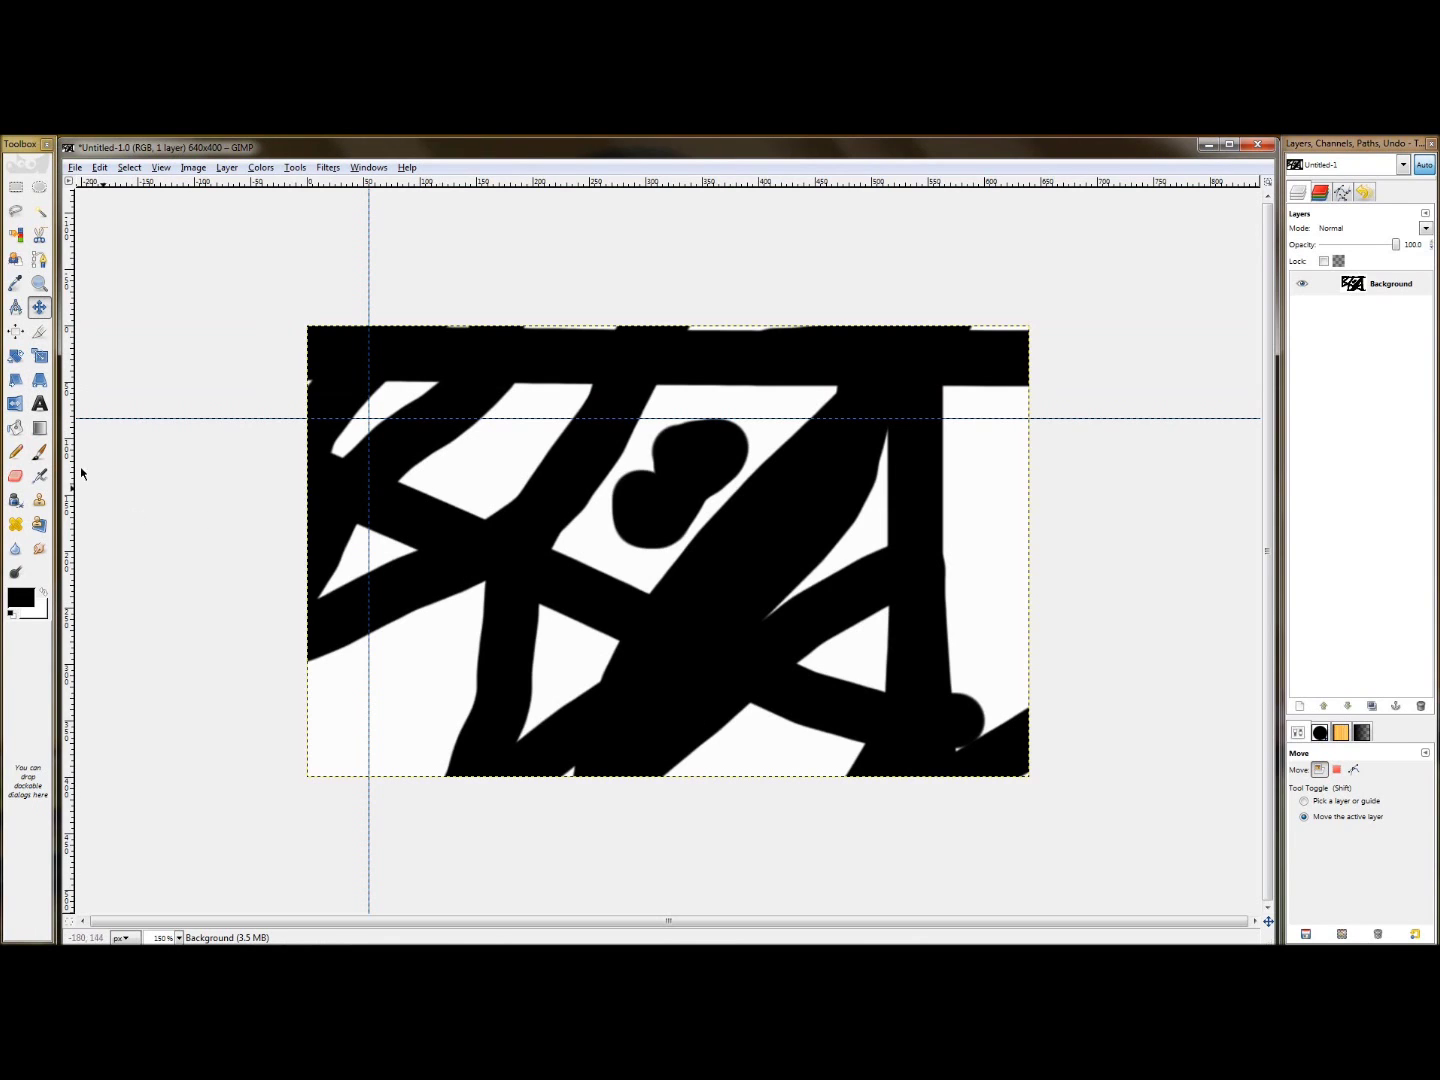
Paint black brush strokes across the image, bringing them up to and along the vertical and horizontal guides.
left_click(40, 452)
mouse_move(740, 712)
left_mouse_down()
mouse_move(733, 730)
mouse_move(450, 633)
mouse_move(369, 638)
mouse_move(366, 534)
left_mouse_up()
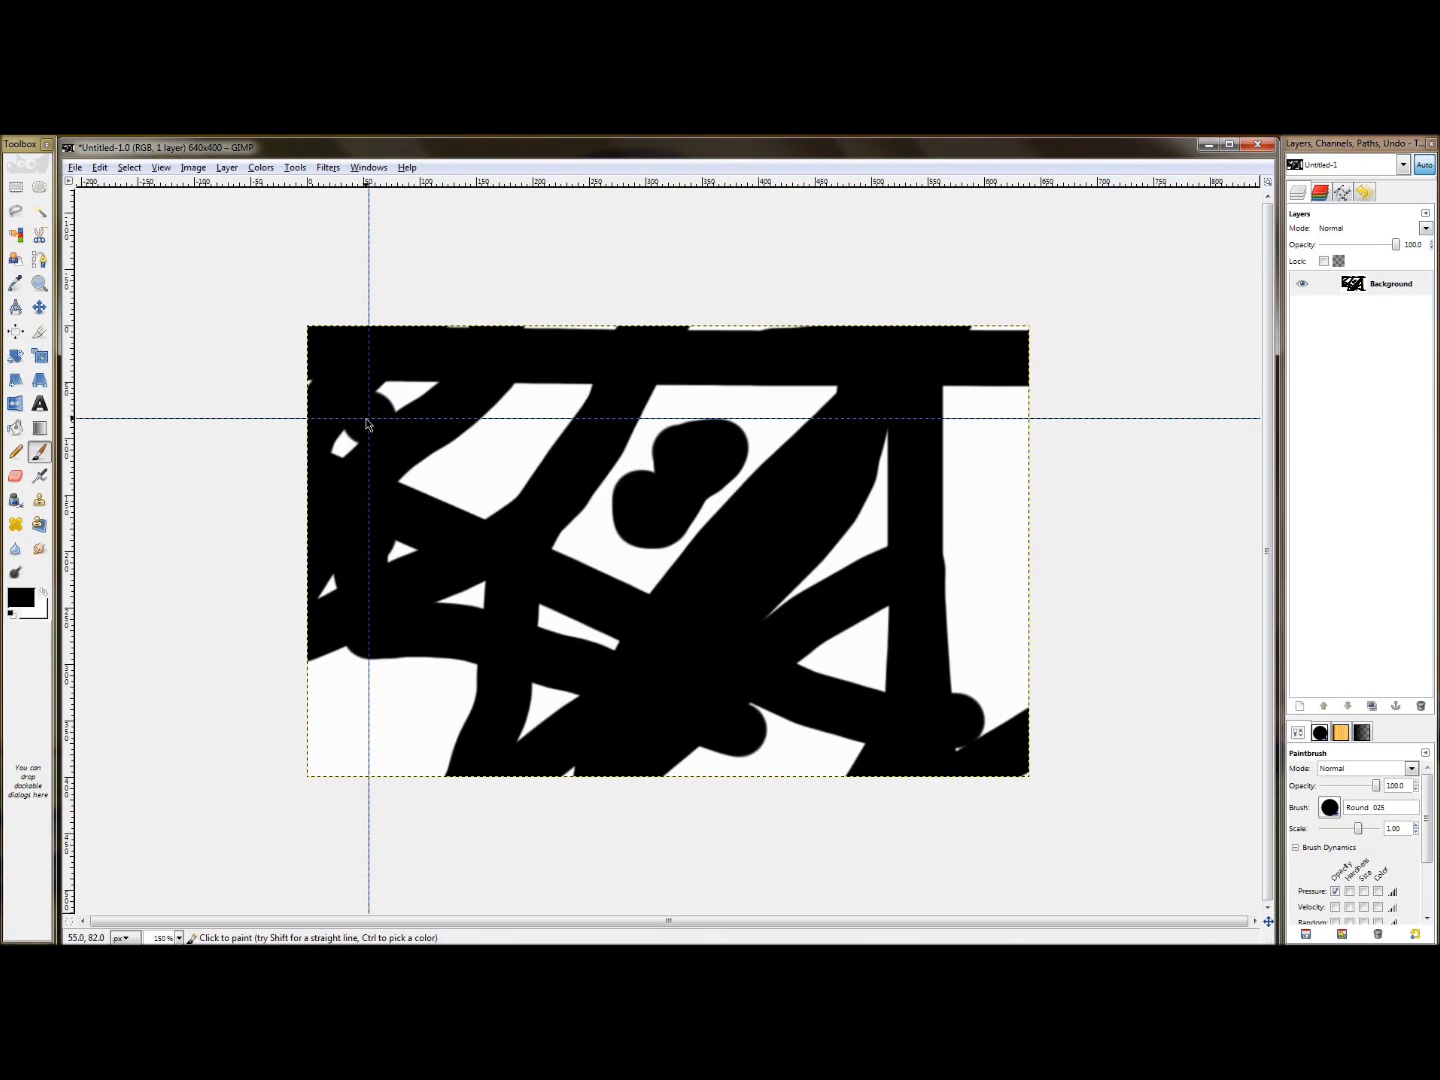
left_click_drag(425, 477, 484, 526)
left_click_drag(812, 427, 429, 422)
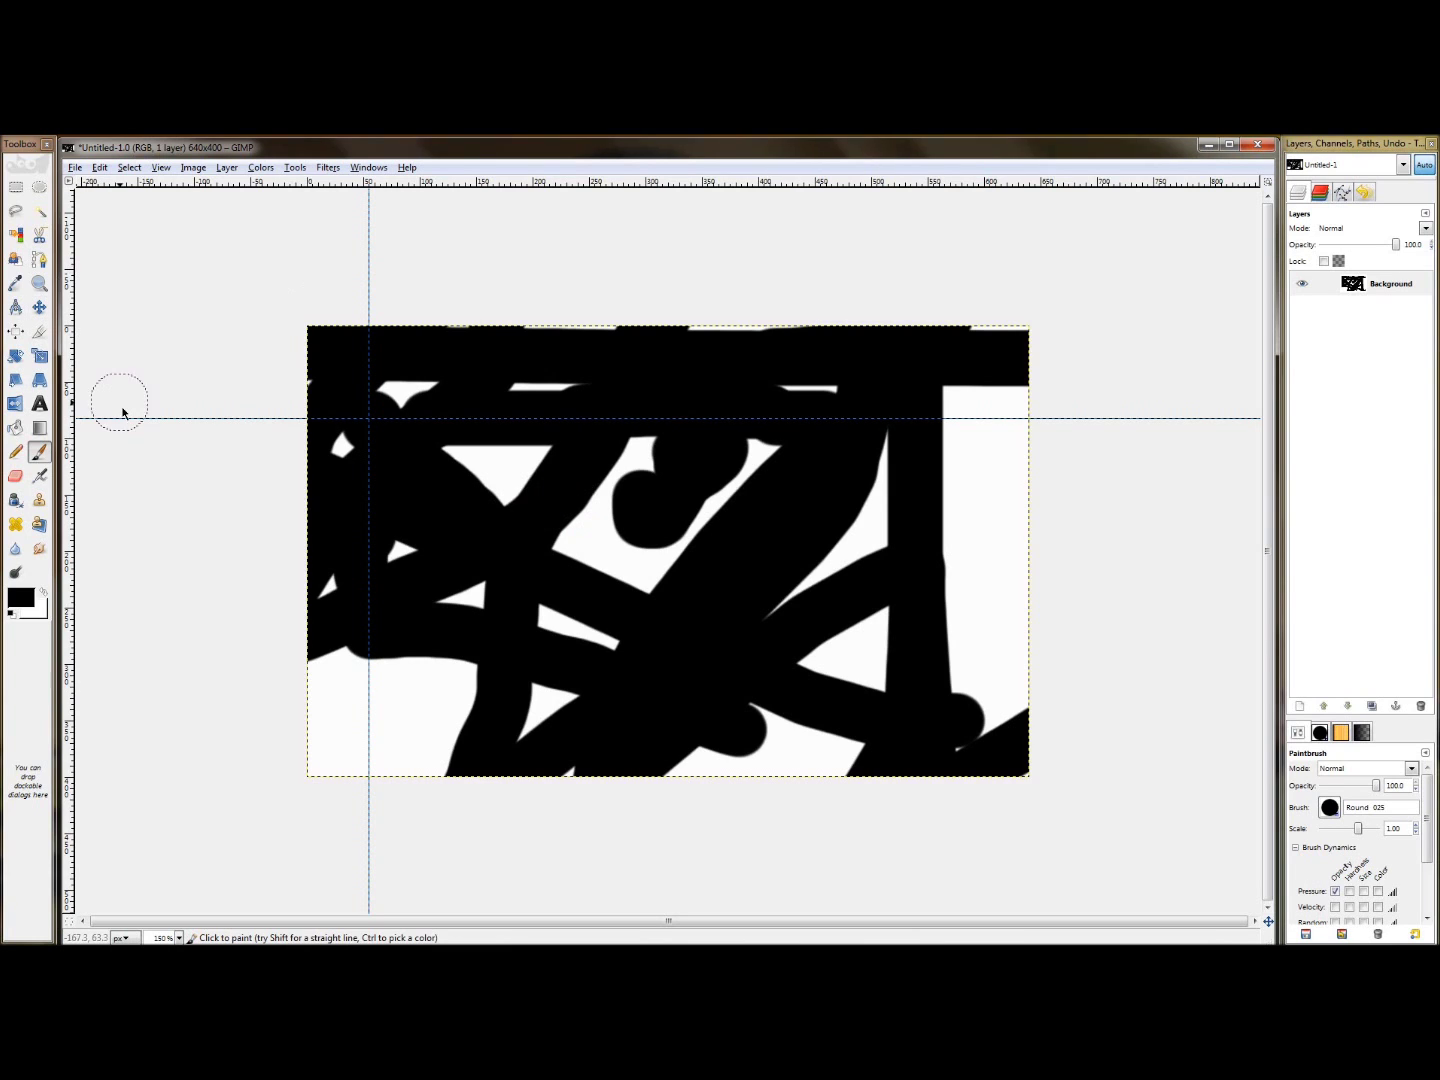
Set the Move tool to pick a layer or guide and remove both guides by moving them off the image.
left_click(39, 307)
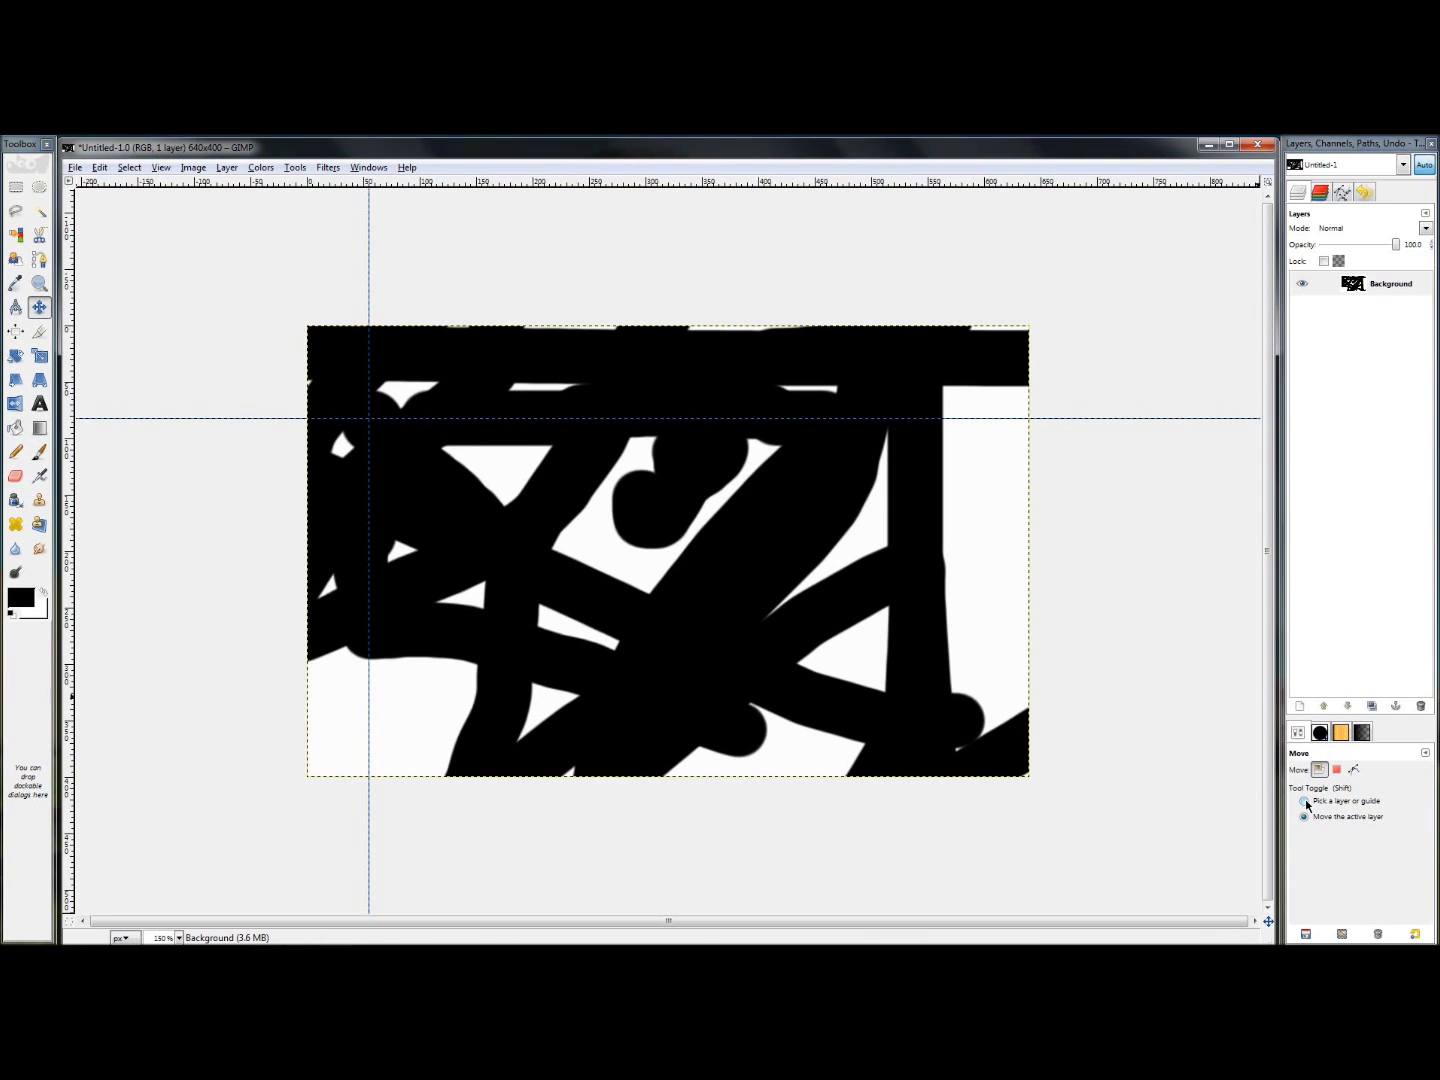
left_click(42, 311)
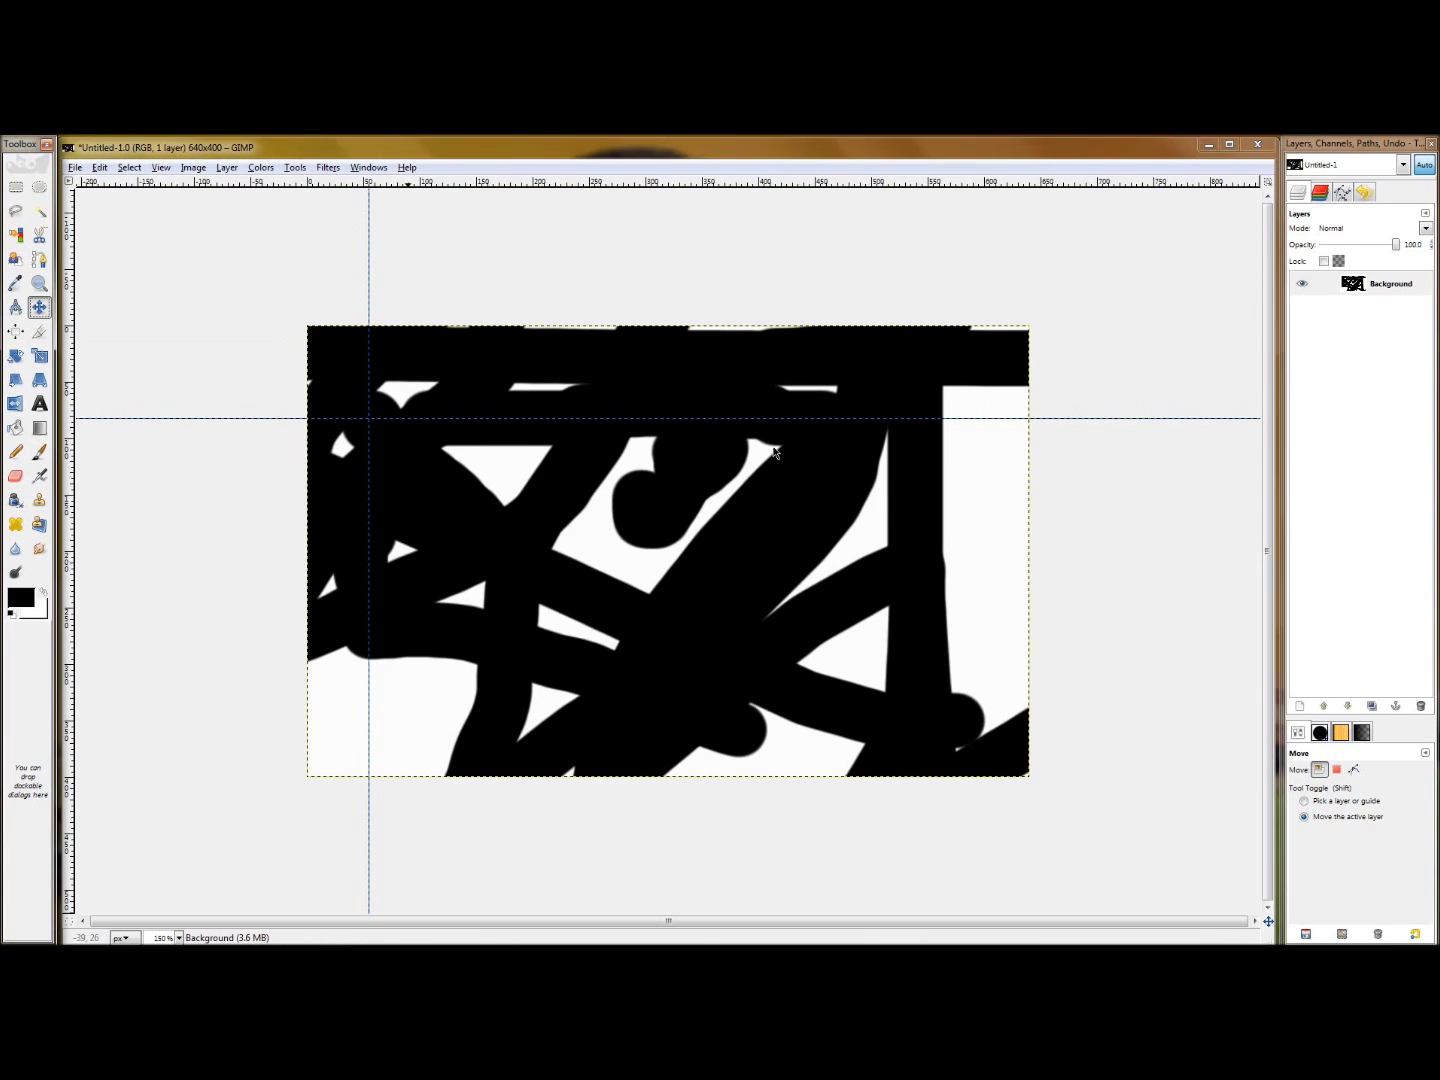
left_click(1305, 801)
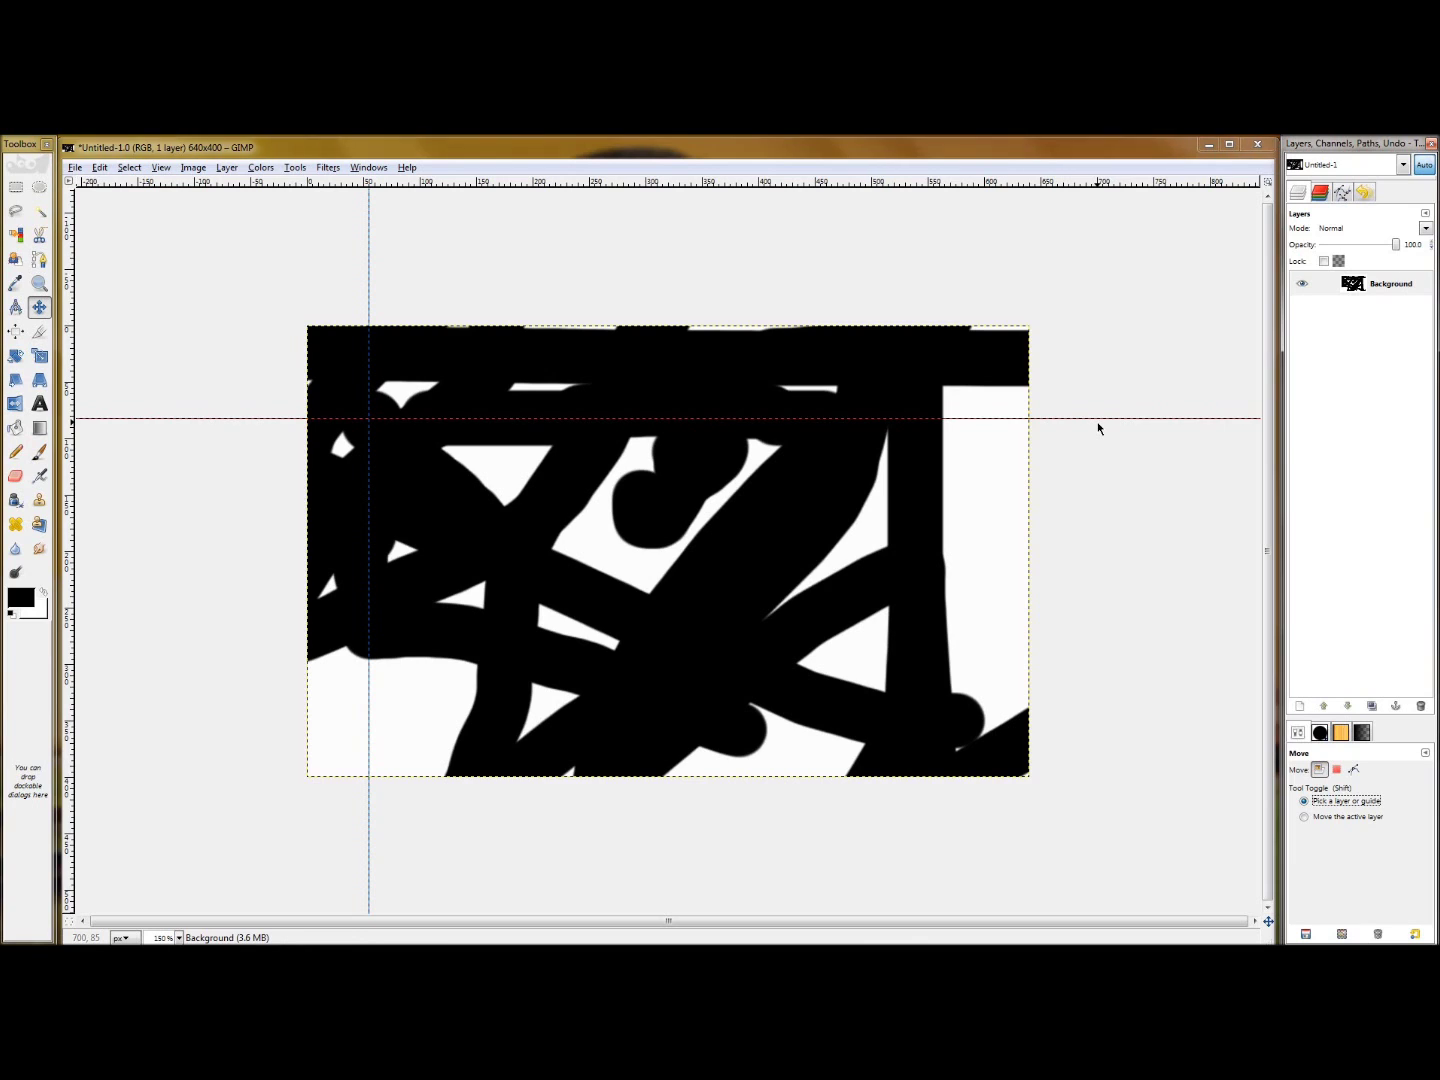
left_click_drag(1096, 424, 996, 183)
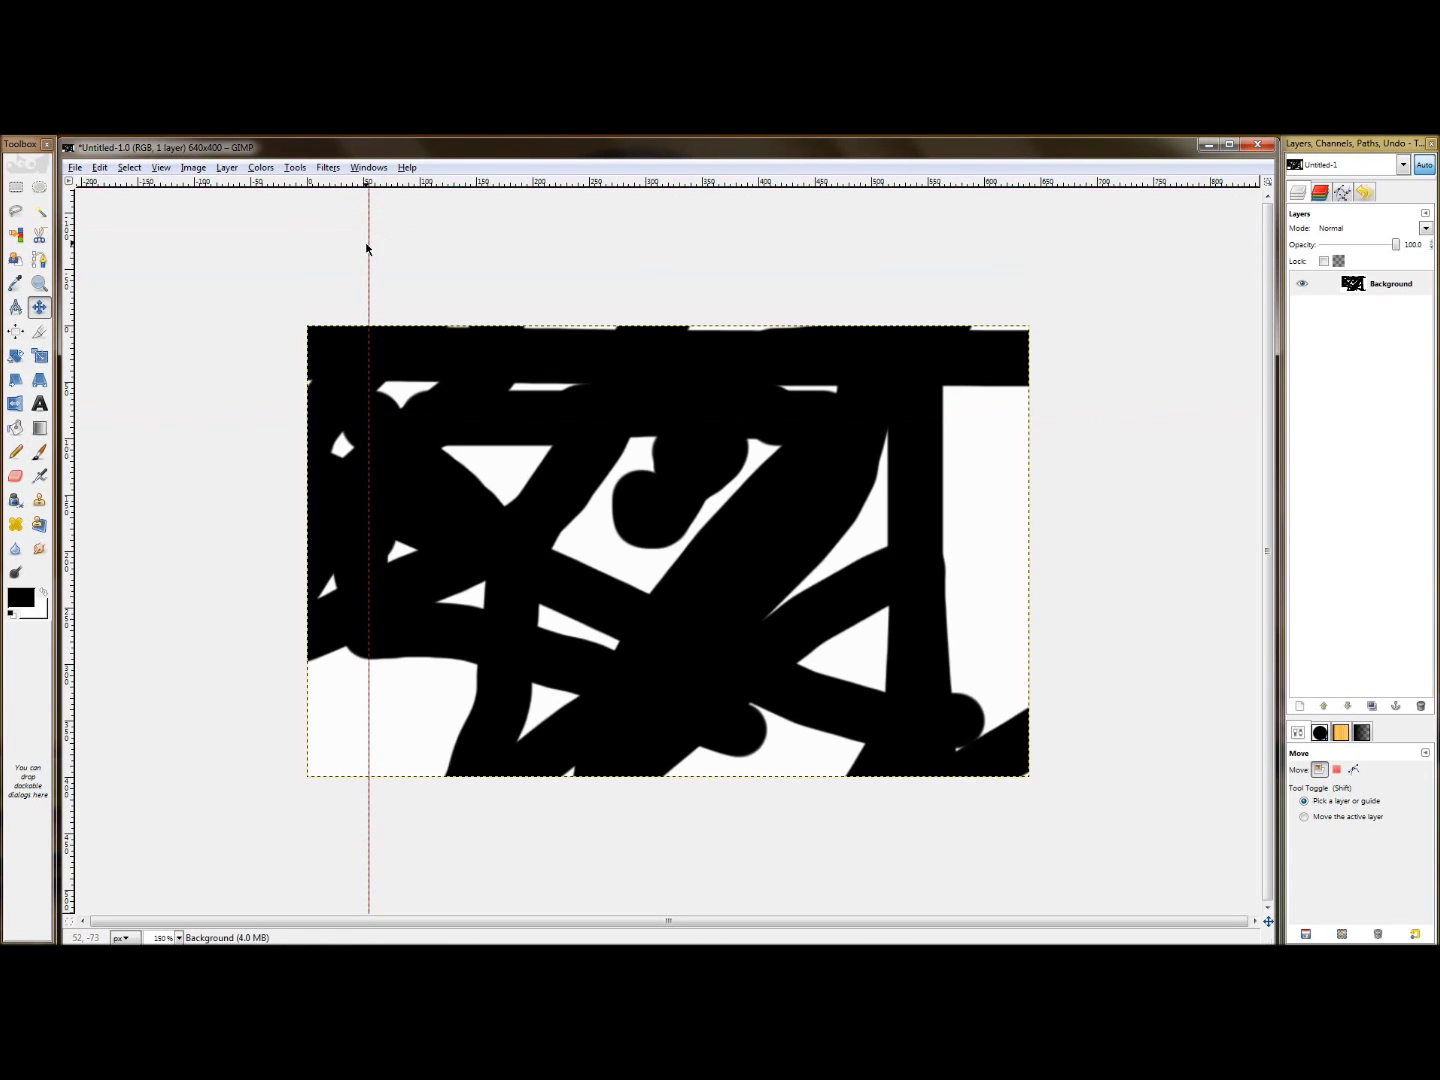
left_click_drag(366, 249, 254, 254)
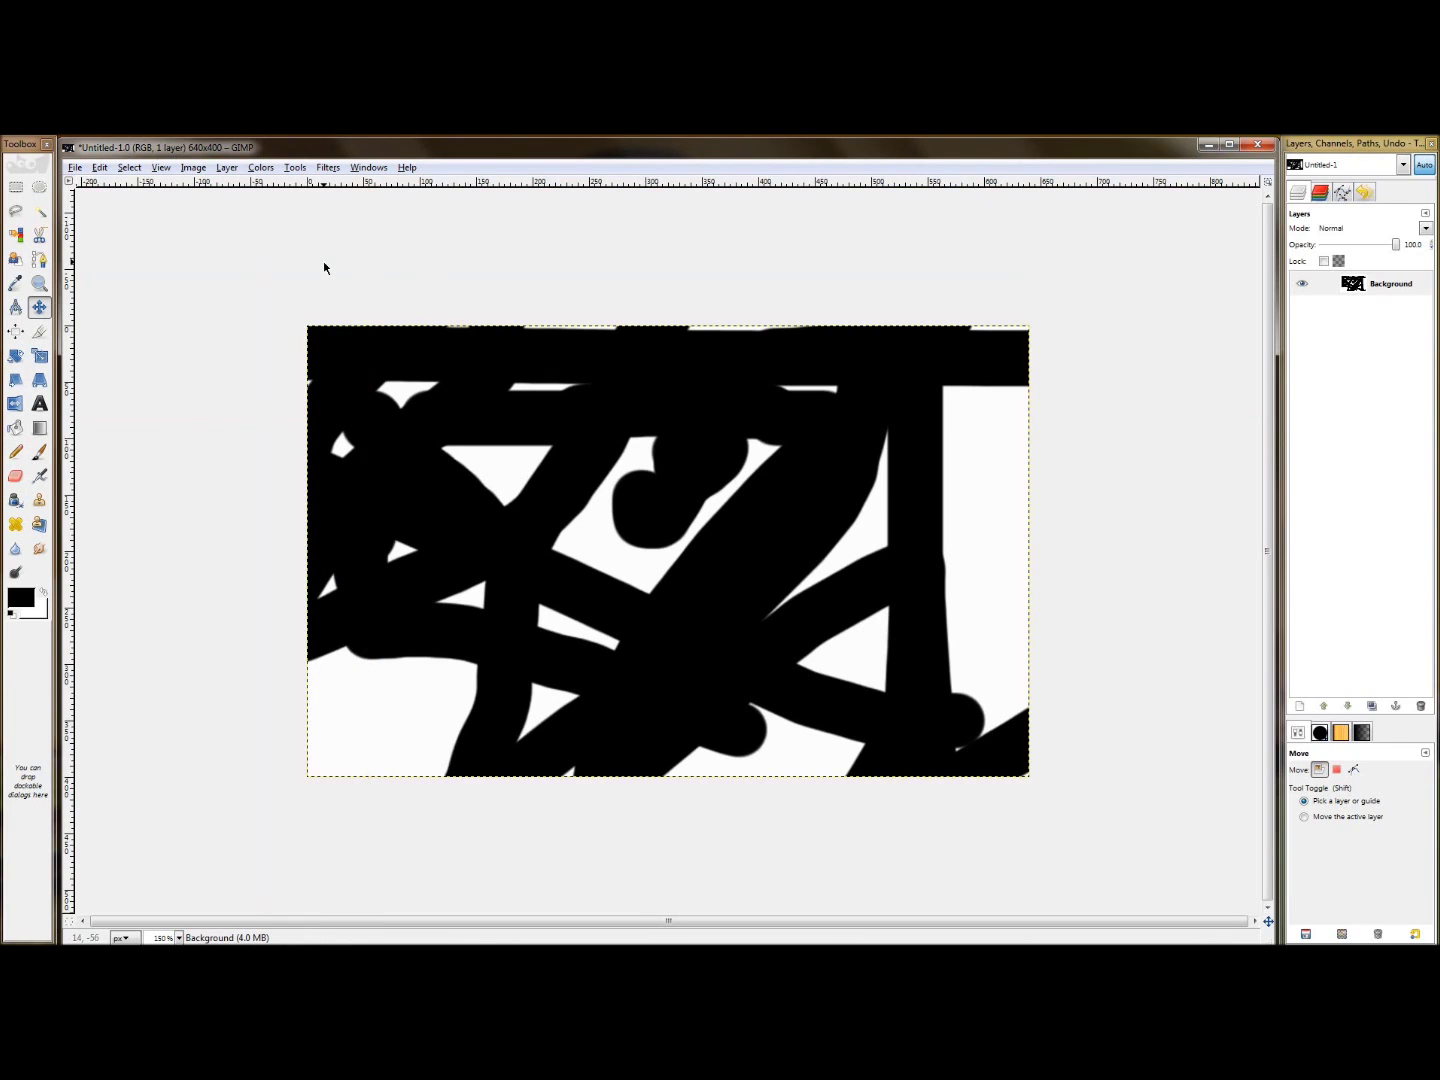
Place a horizontal guide just inside the image's upper edge and remove it by returning it to the ruler.
mouse_move(189, 181)
left_mouse_down()
mouse_move(182, 336)
mouse_move(180, 189)
left_mouse_up()
right_click(182, 336)
left_click(181, 337)
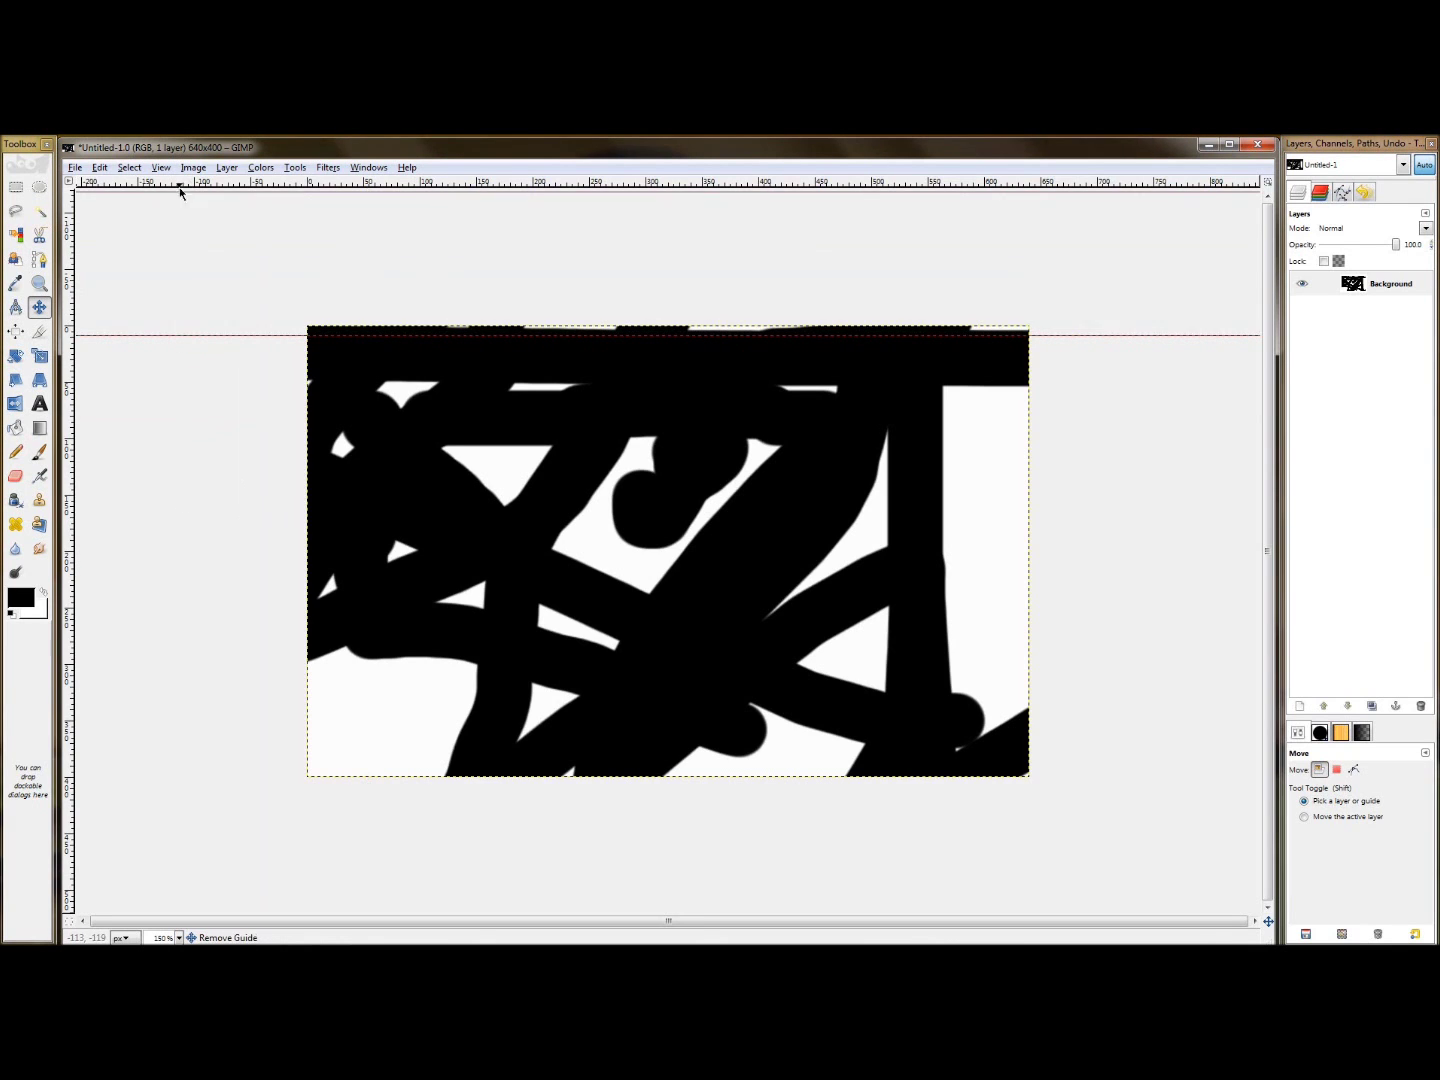
Add a new guide by percent with horizontal direction at position 50 %.
left_click(129, 167)
mouse_move(161, 168)
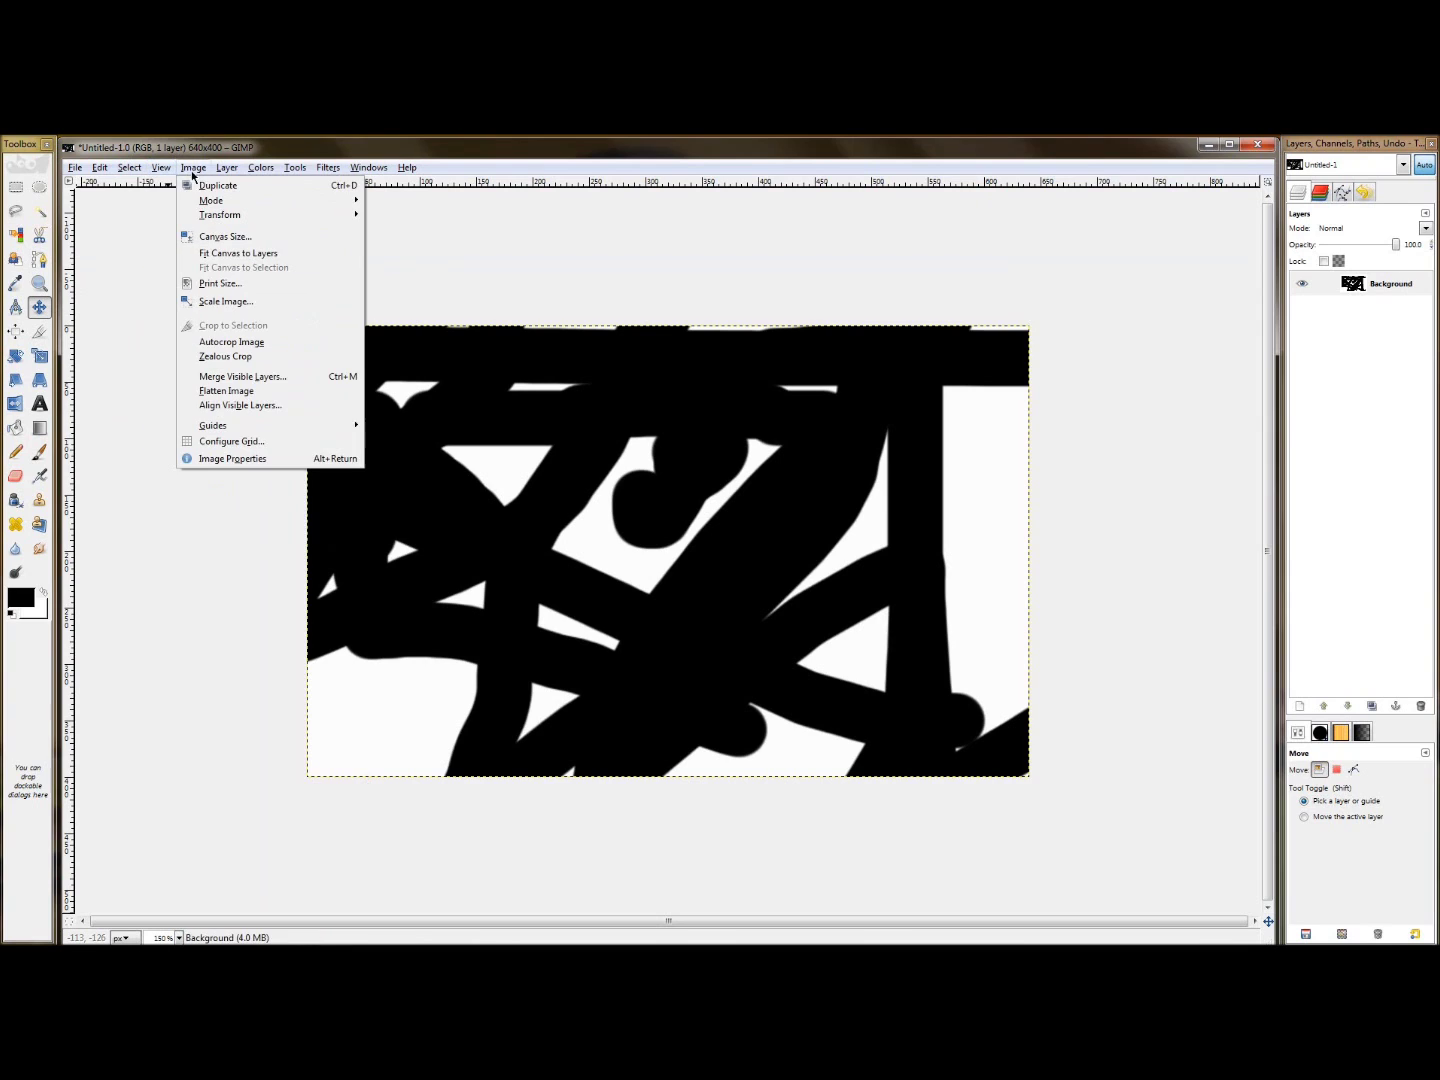
mouse_move(282, 431)
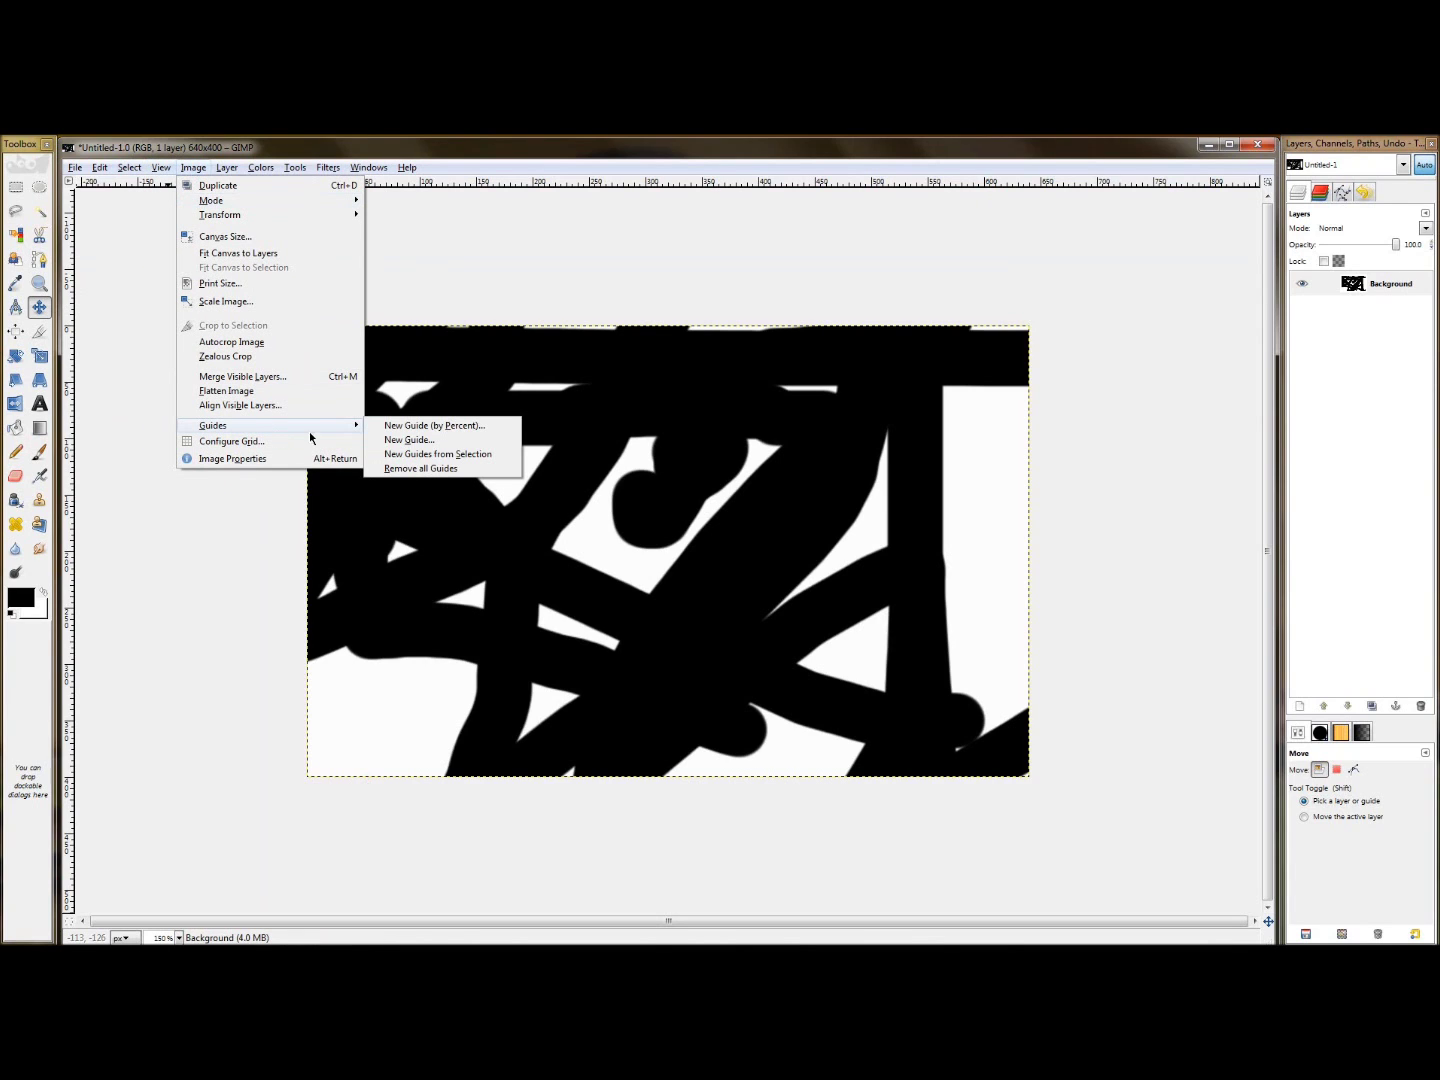
left_click(461, 426)
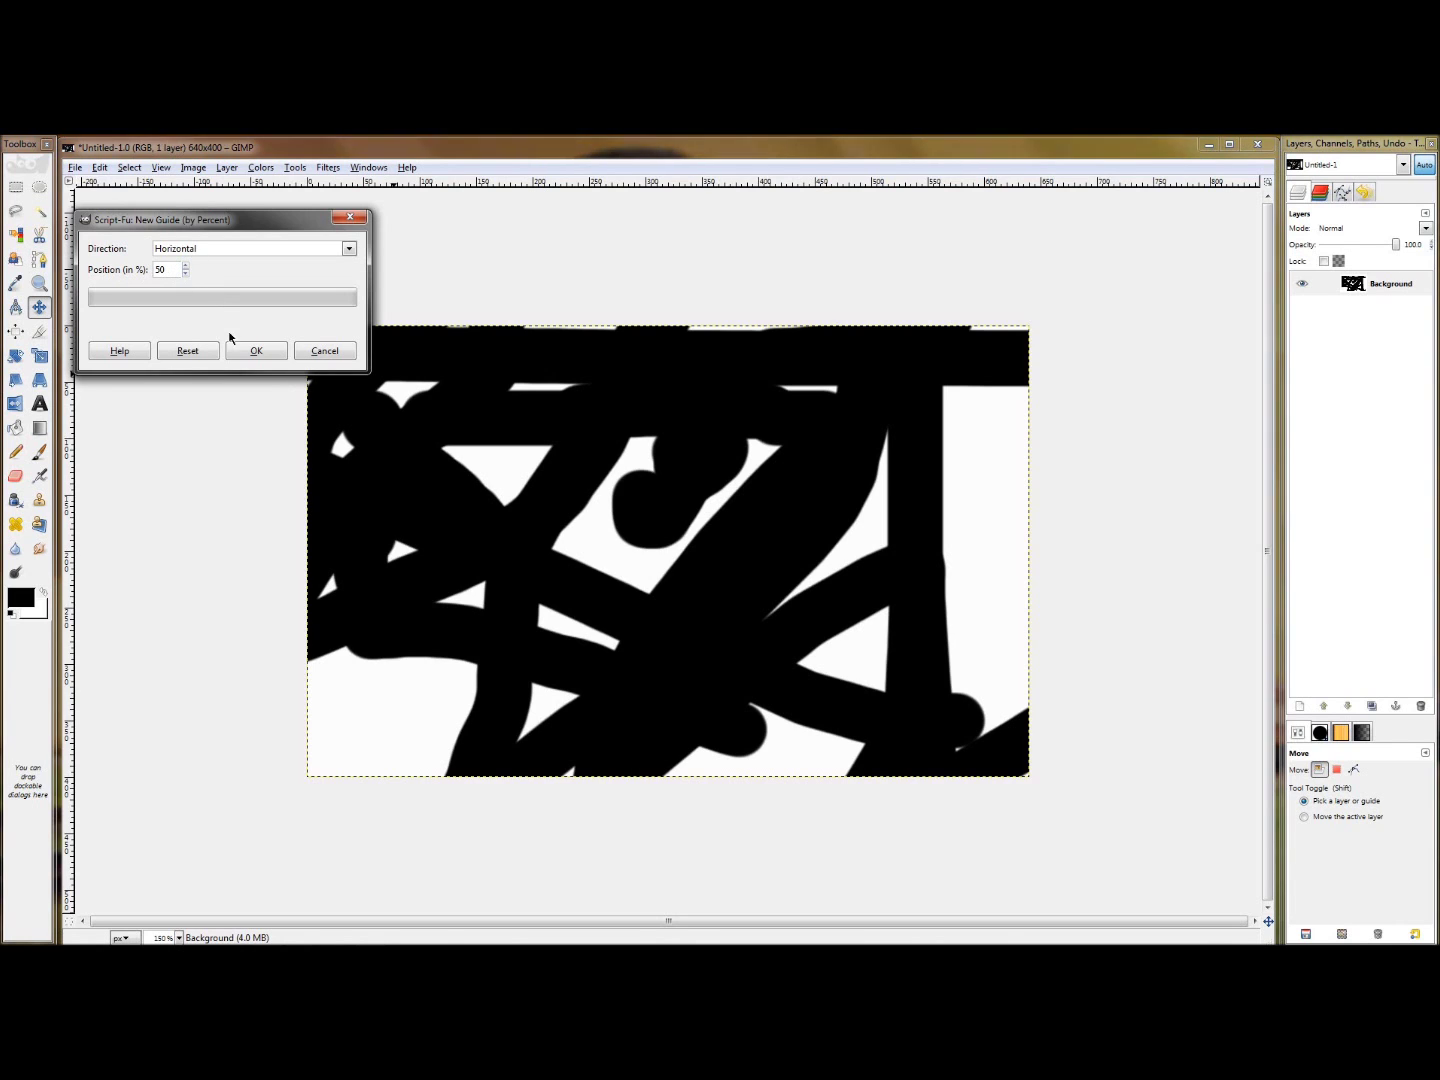
left_click(256, 350)
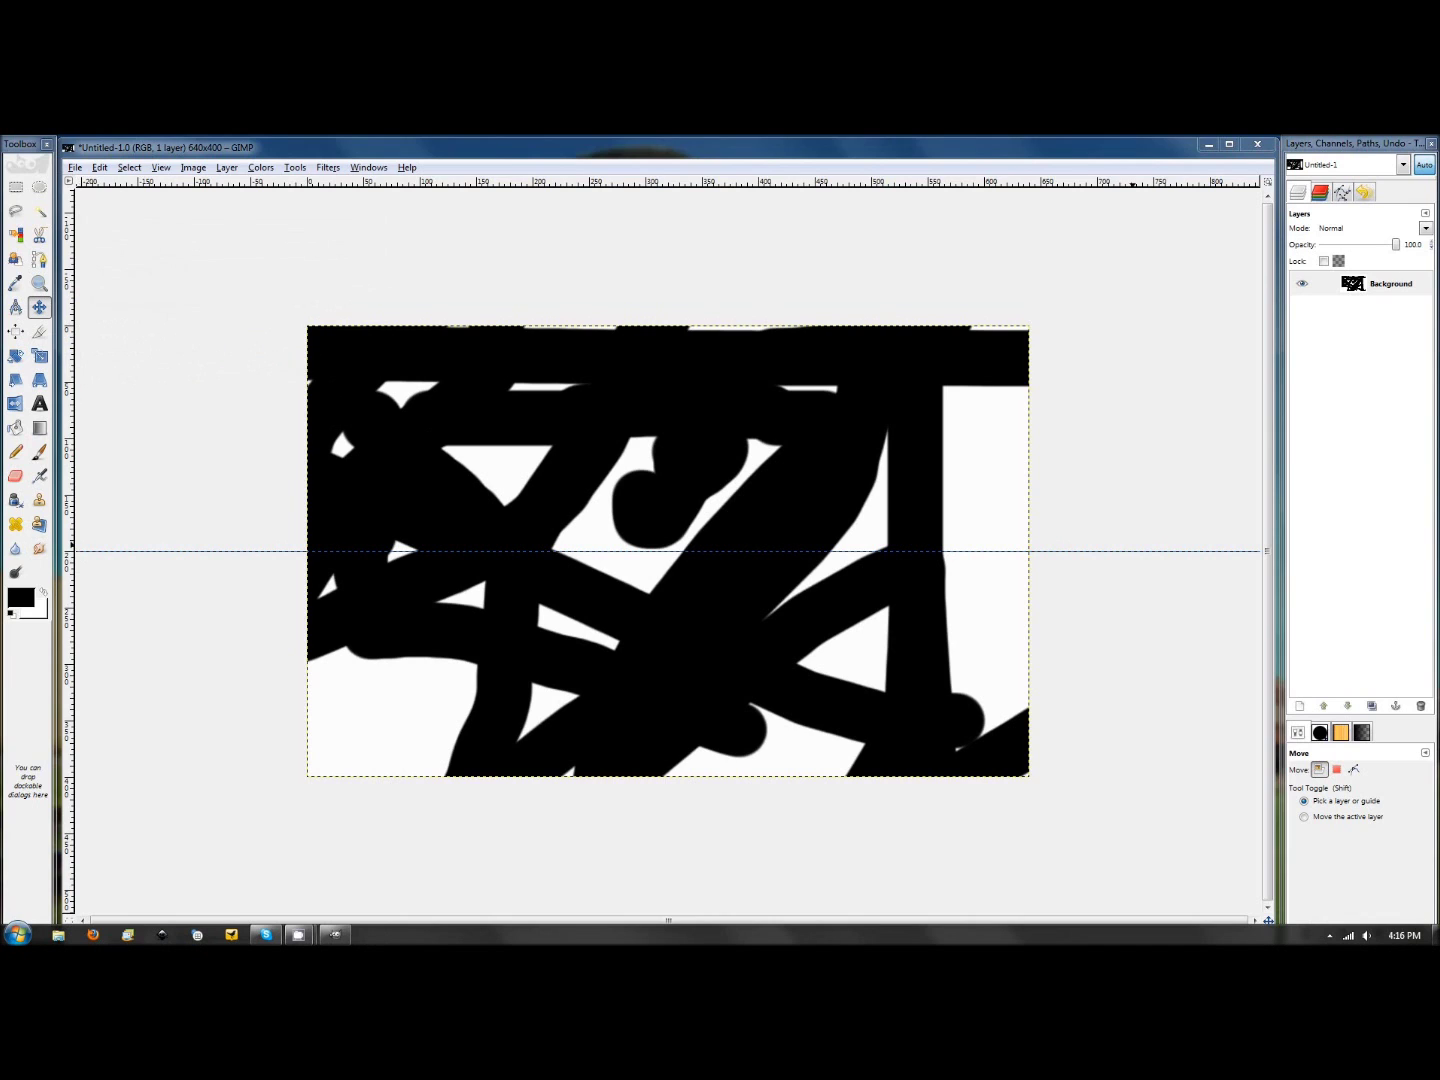
Add a new guide by percent with vertical direction through the centre of the image.
left_click(138, 168)
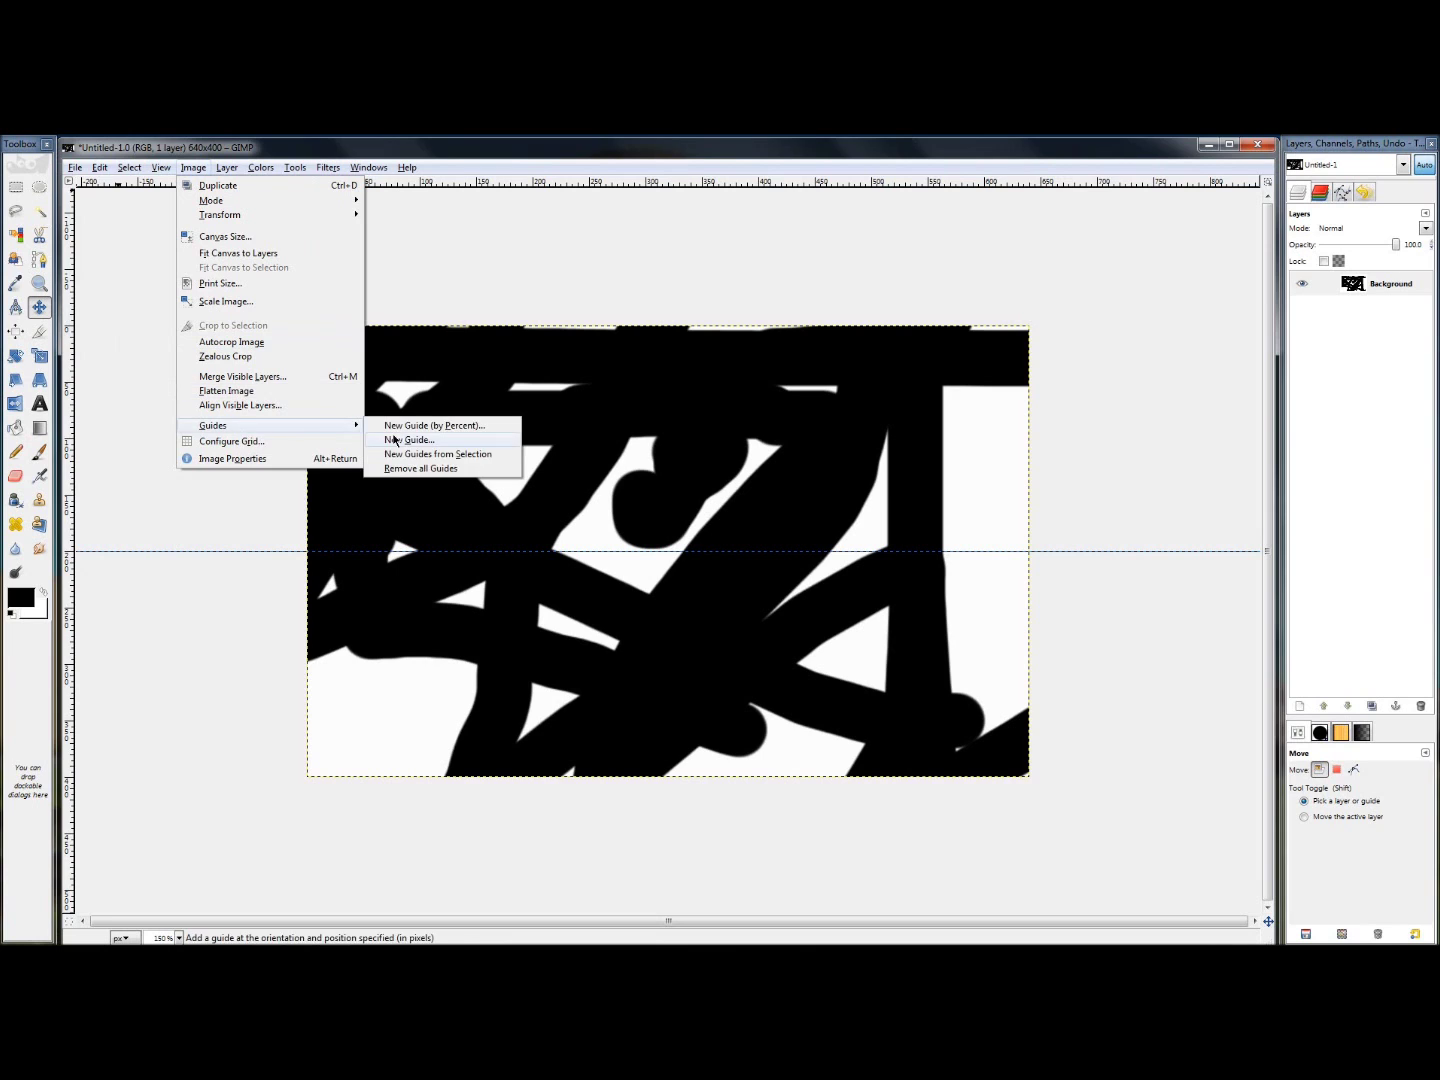
left_click(430, 428)
left_click(233, 270)
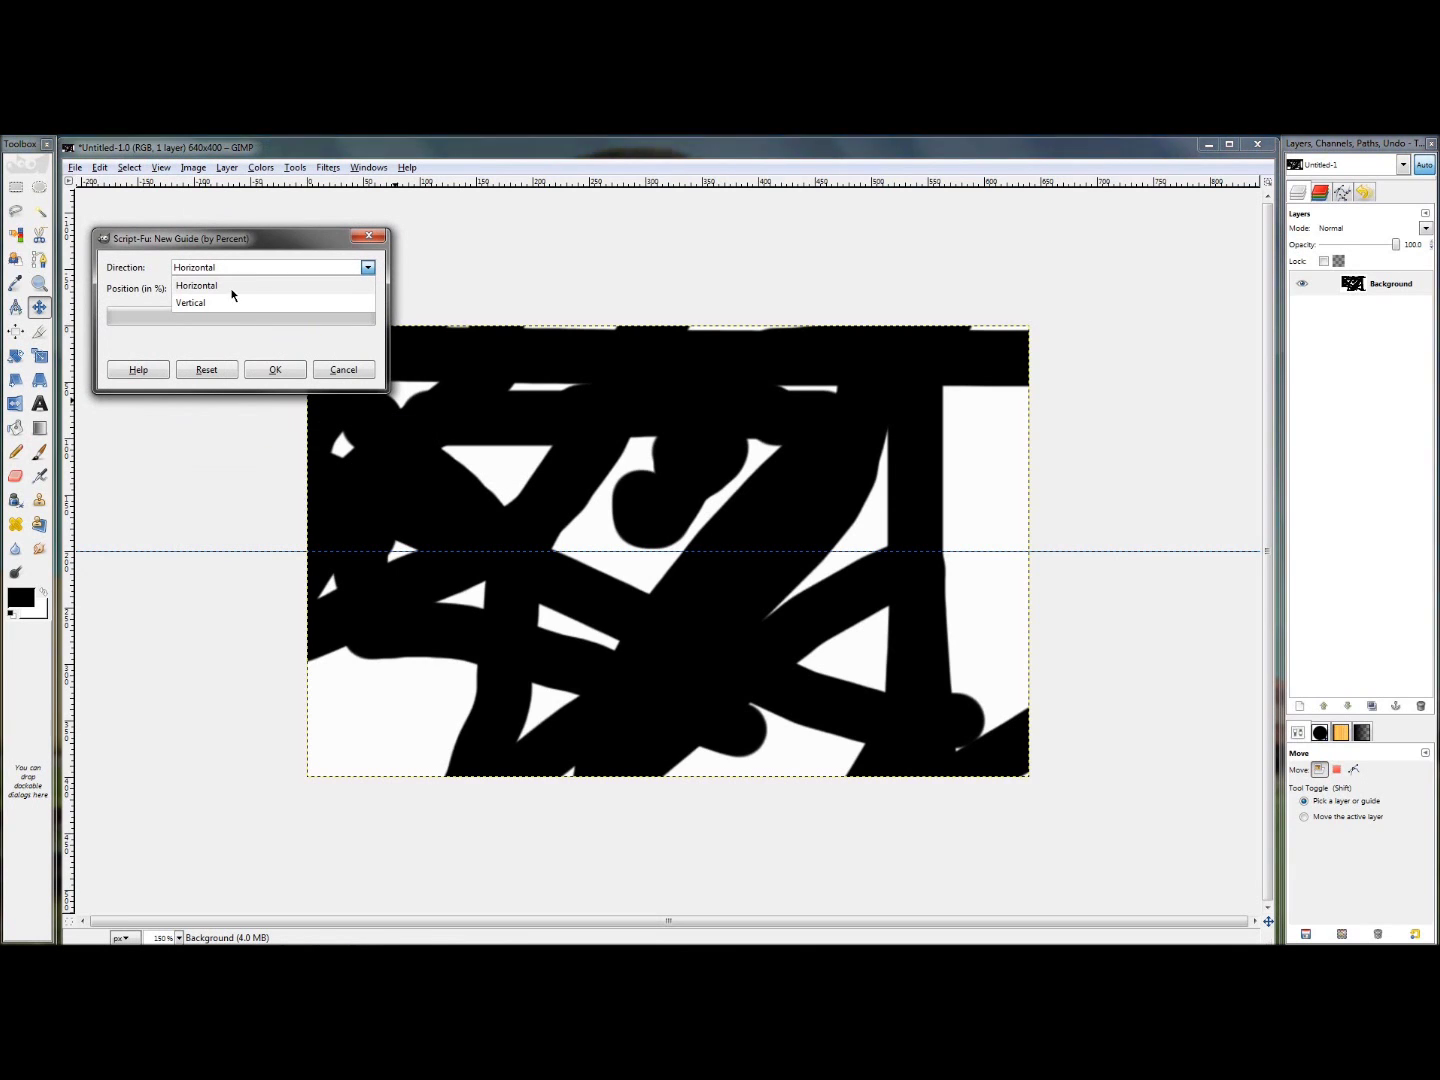
left_click(230, 299)
left_click(272, 372)
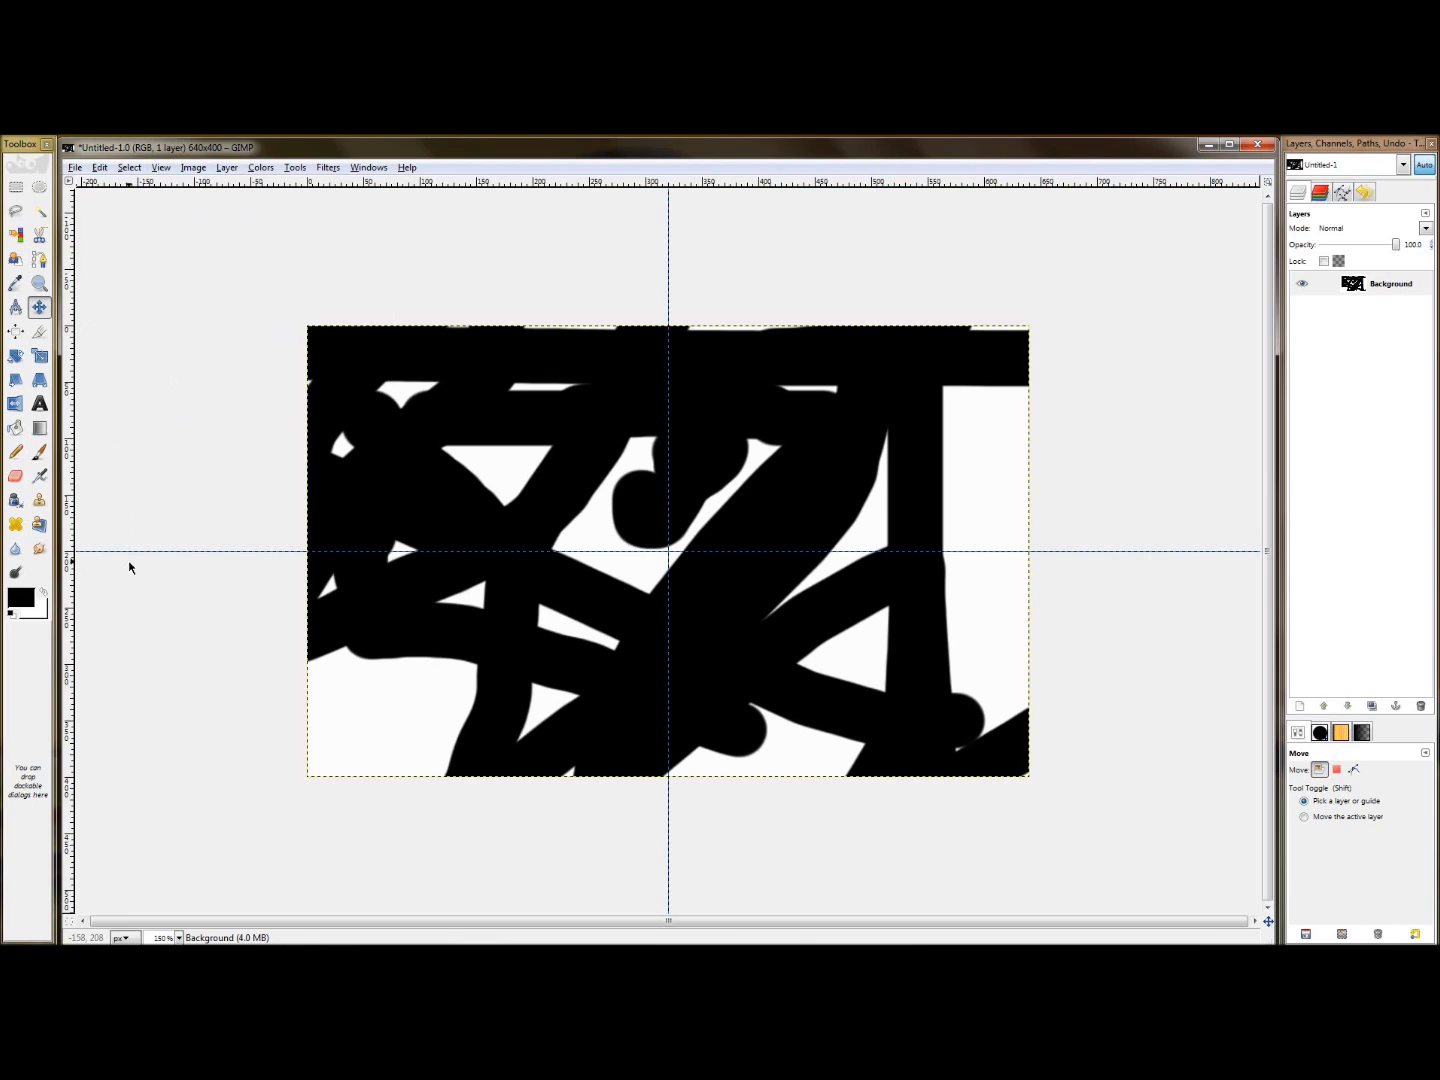
Remove the horizontal guide, shift the vertical guide to about 250 px and clear all remaining guides from the image.
left_click_drag(135, 551, 160, 180)
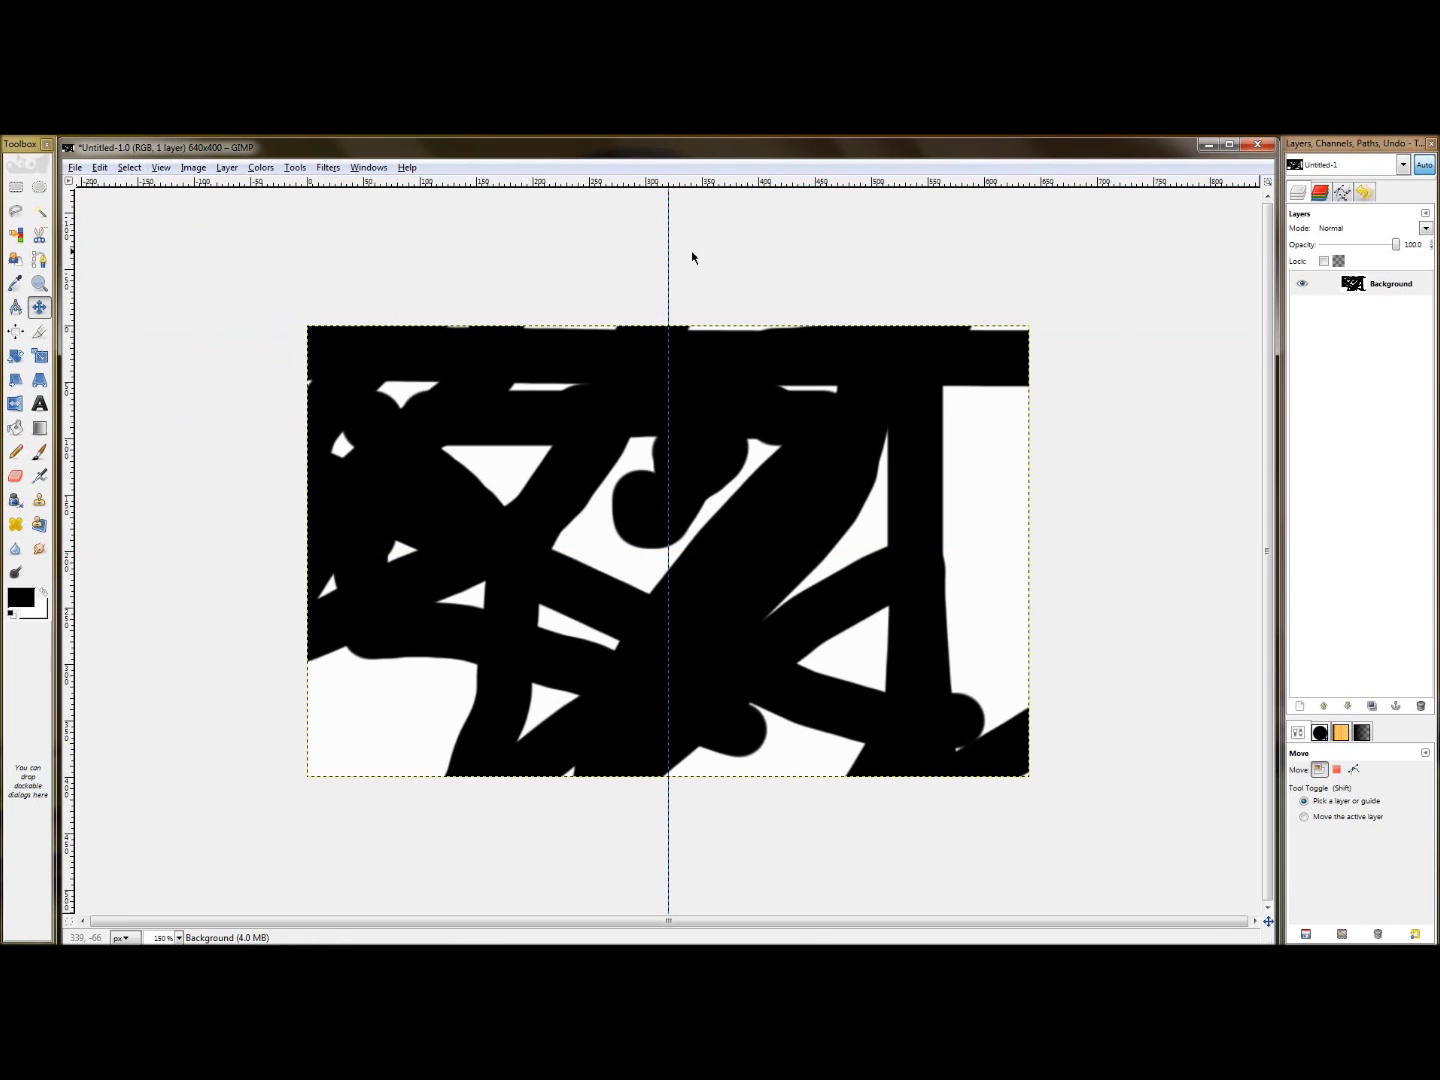
left_click_drag(670, 253, 589, 258)
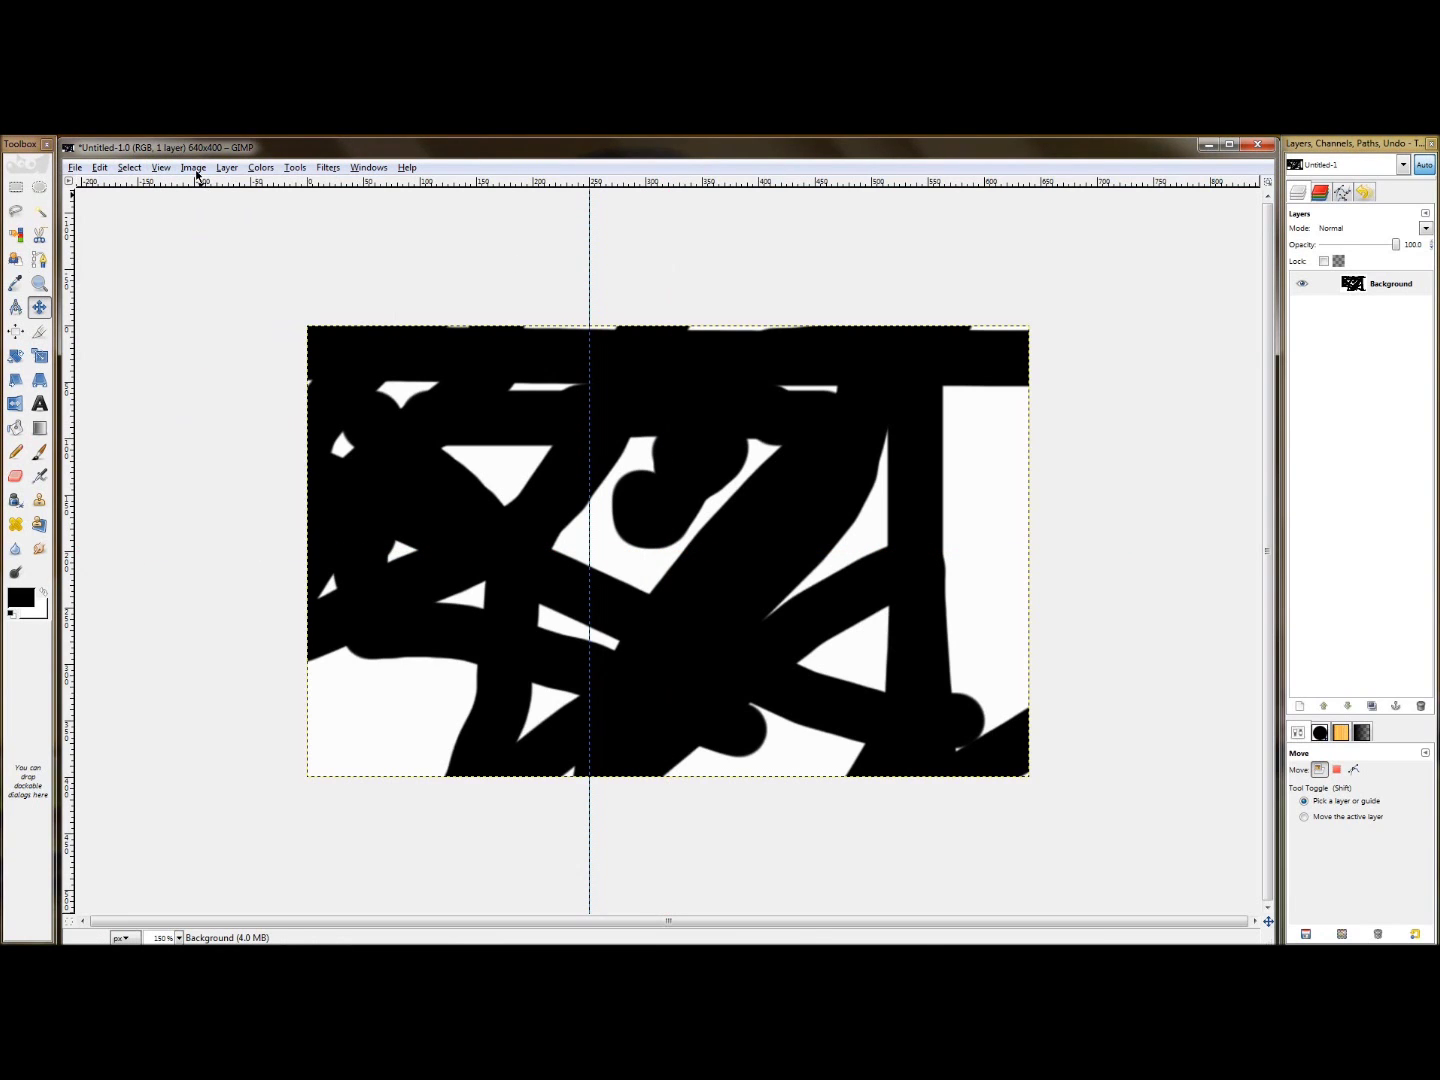
left_click(193, 167)
mouse_move(350, 426)
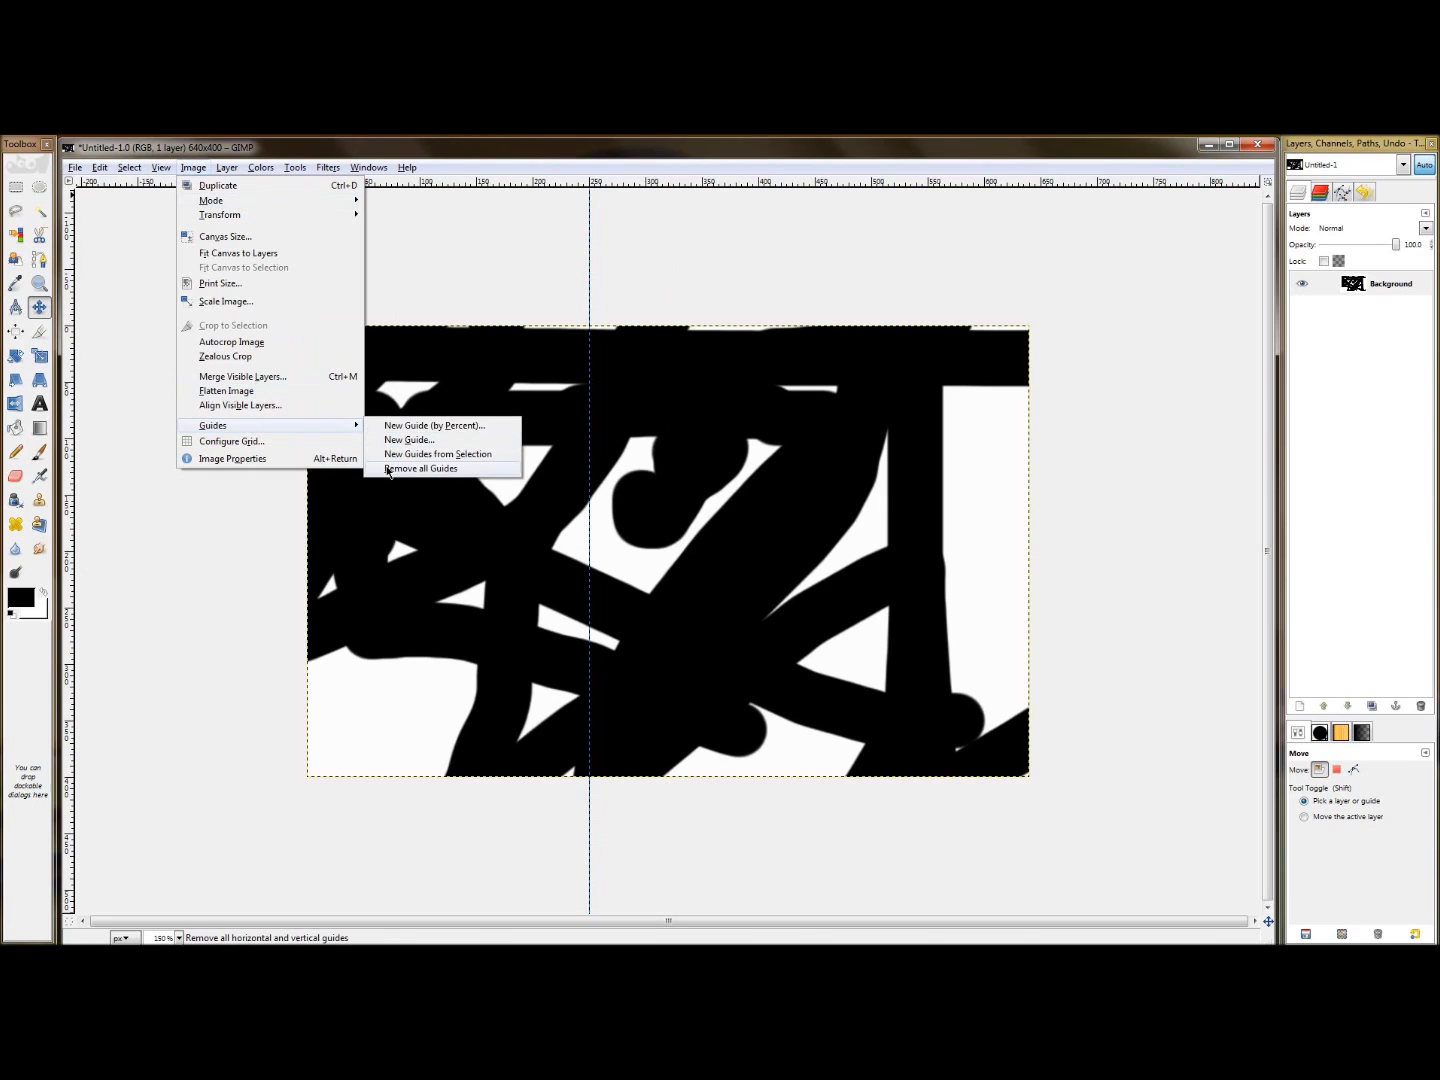
left_click(388, 470)
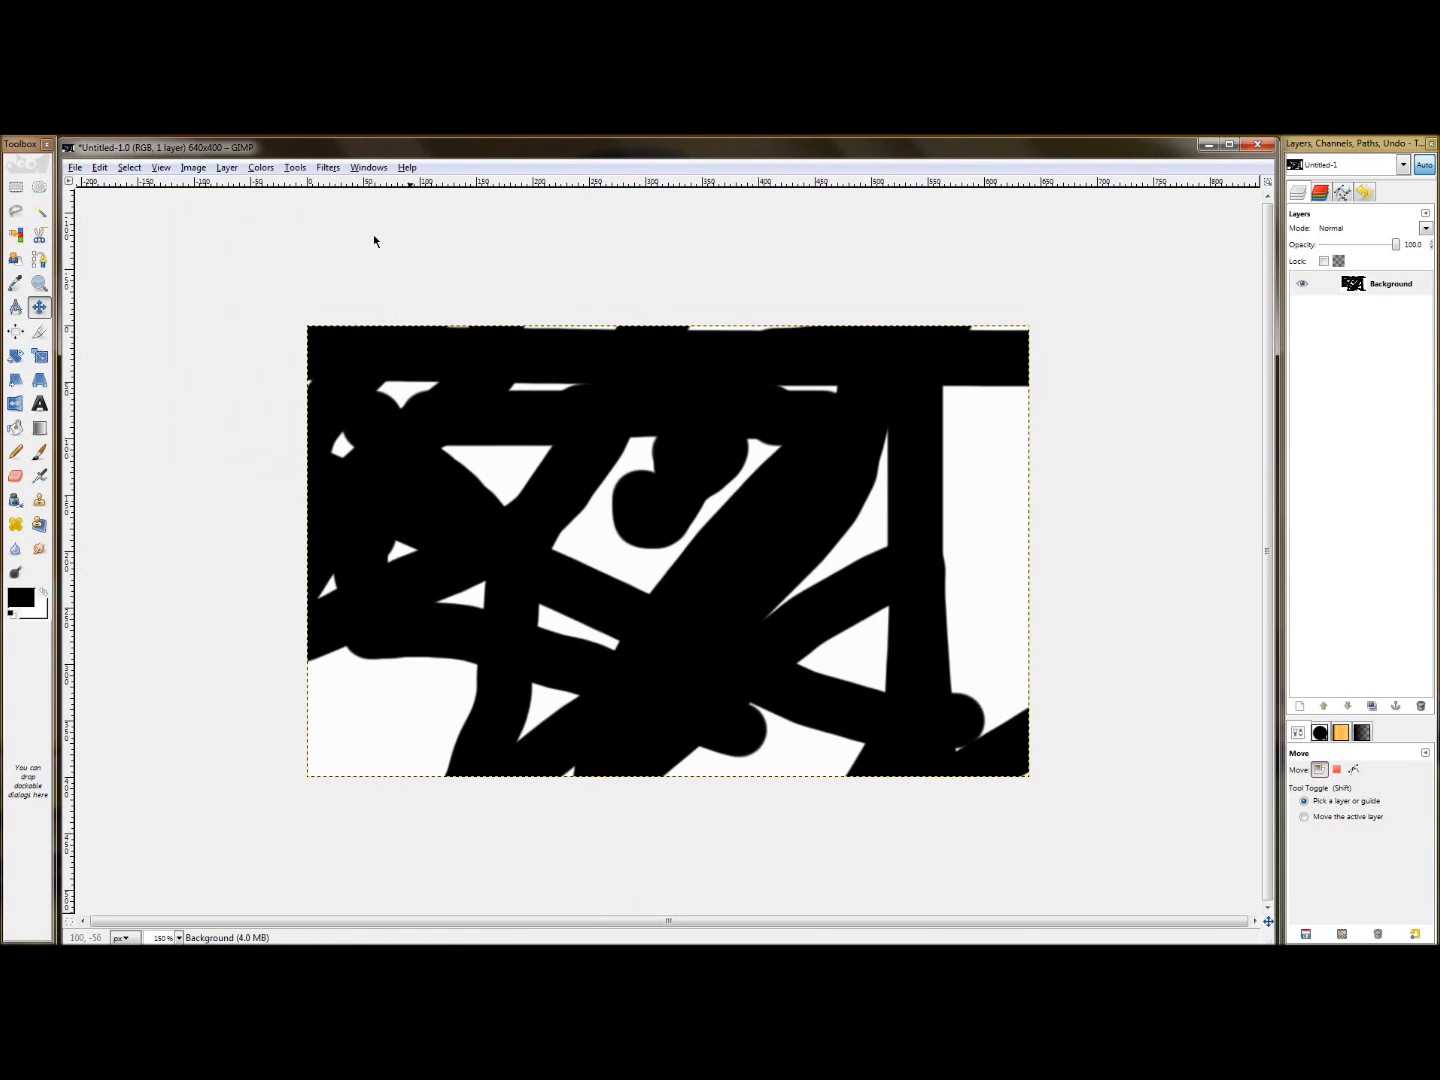
Review the image's guide commands and the view options for showing and snapping to guides, and try out a horizontal guide.
left_click(189, 168)
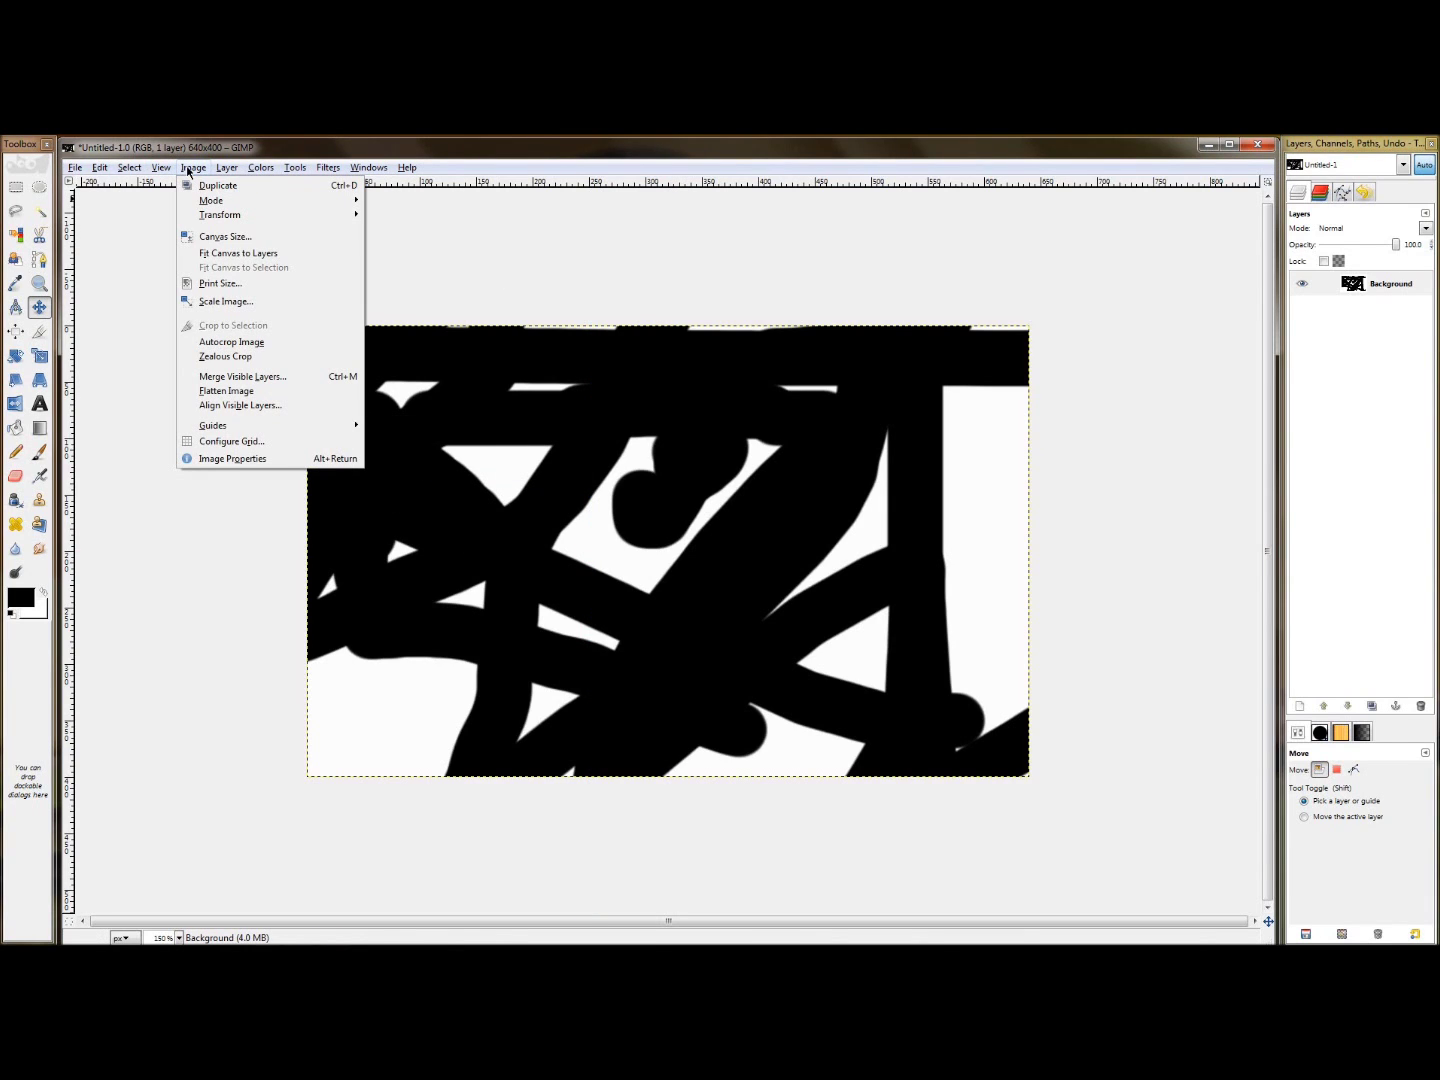
mouse_move(240, 426)
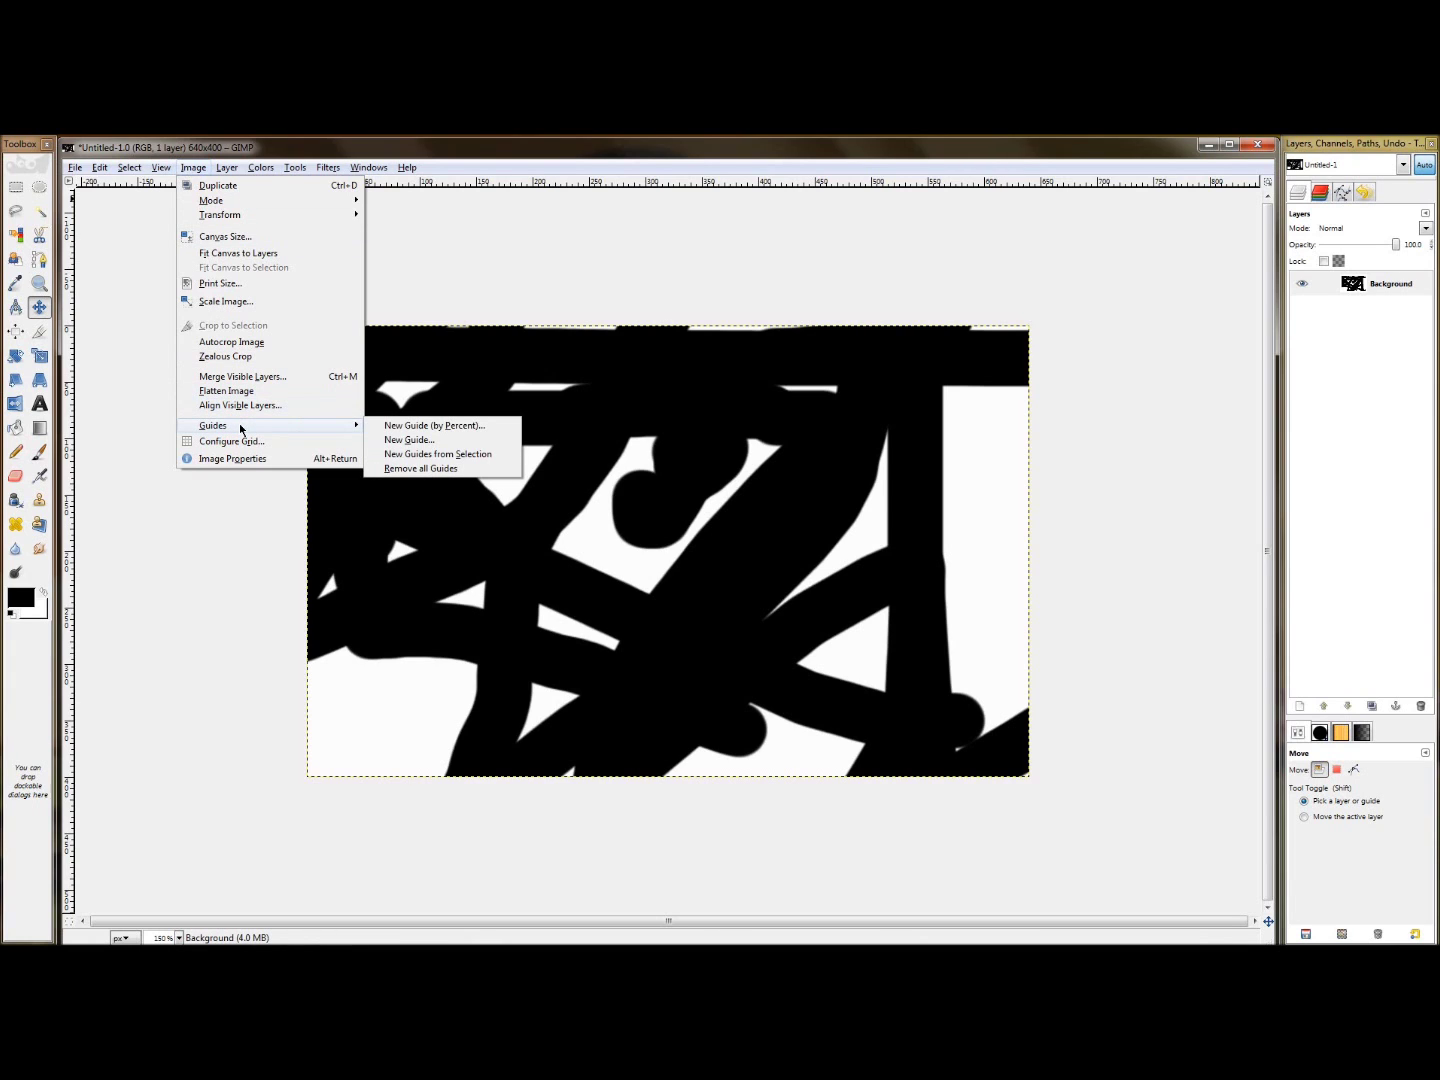
mouse_move(162, 170)
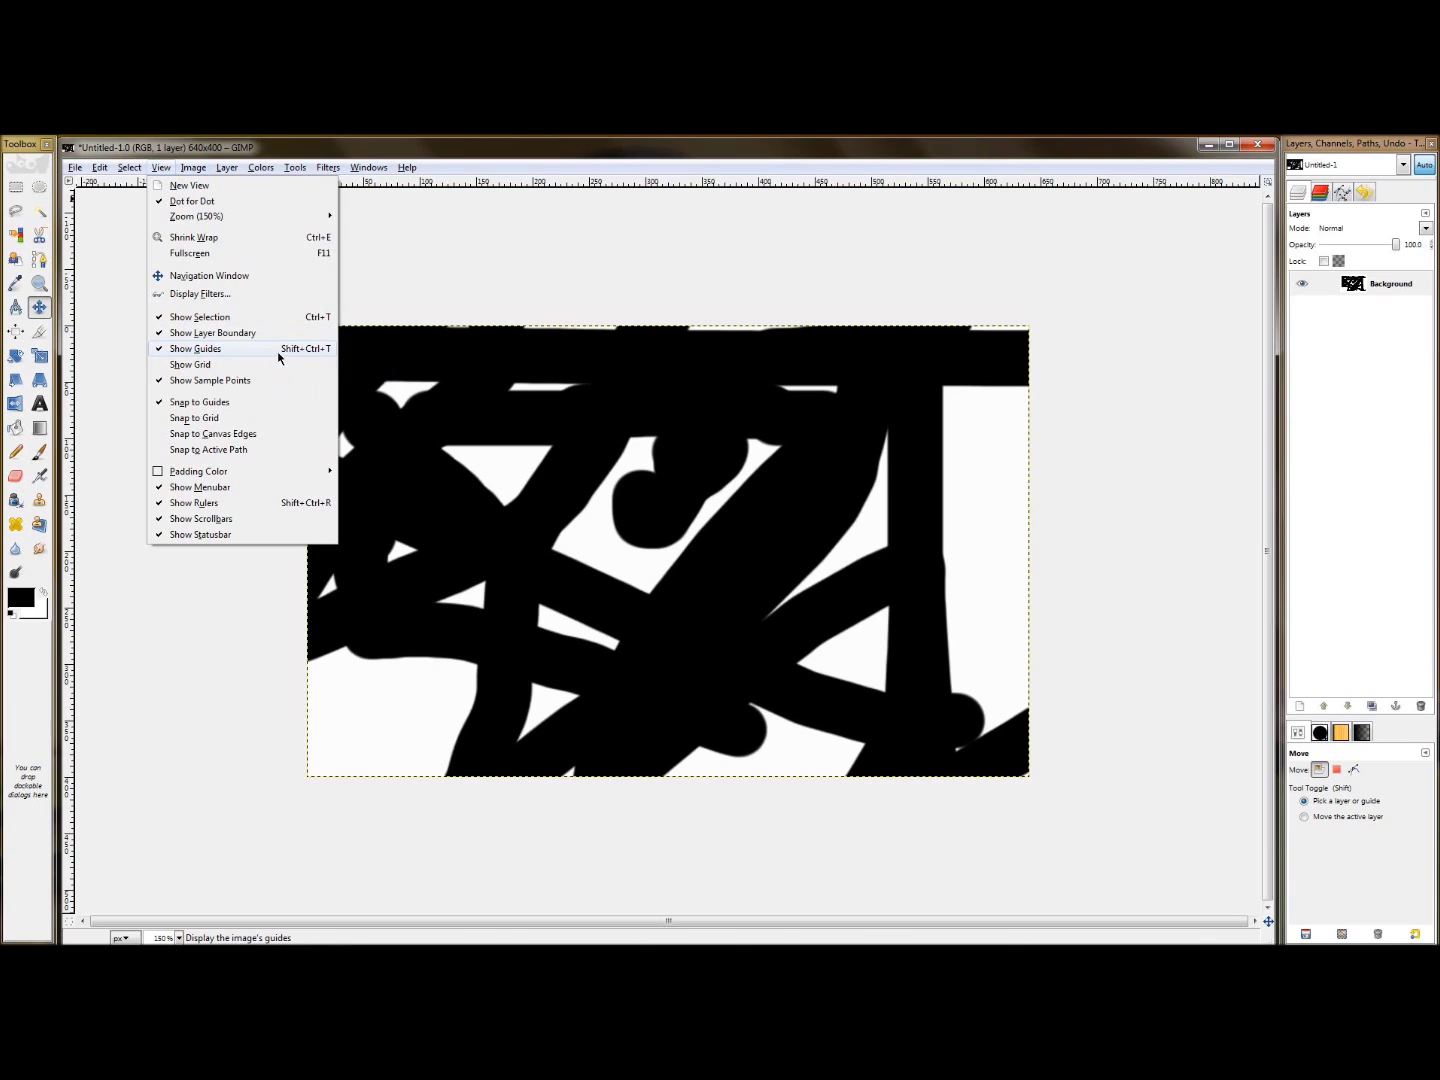
left_click(474, 188)
left_click_drag(474, 188, 459, 426)
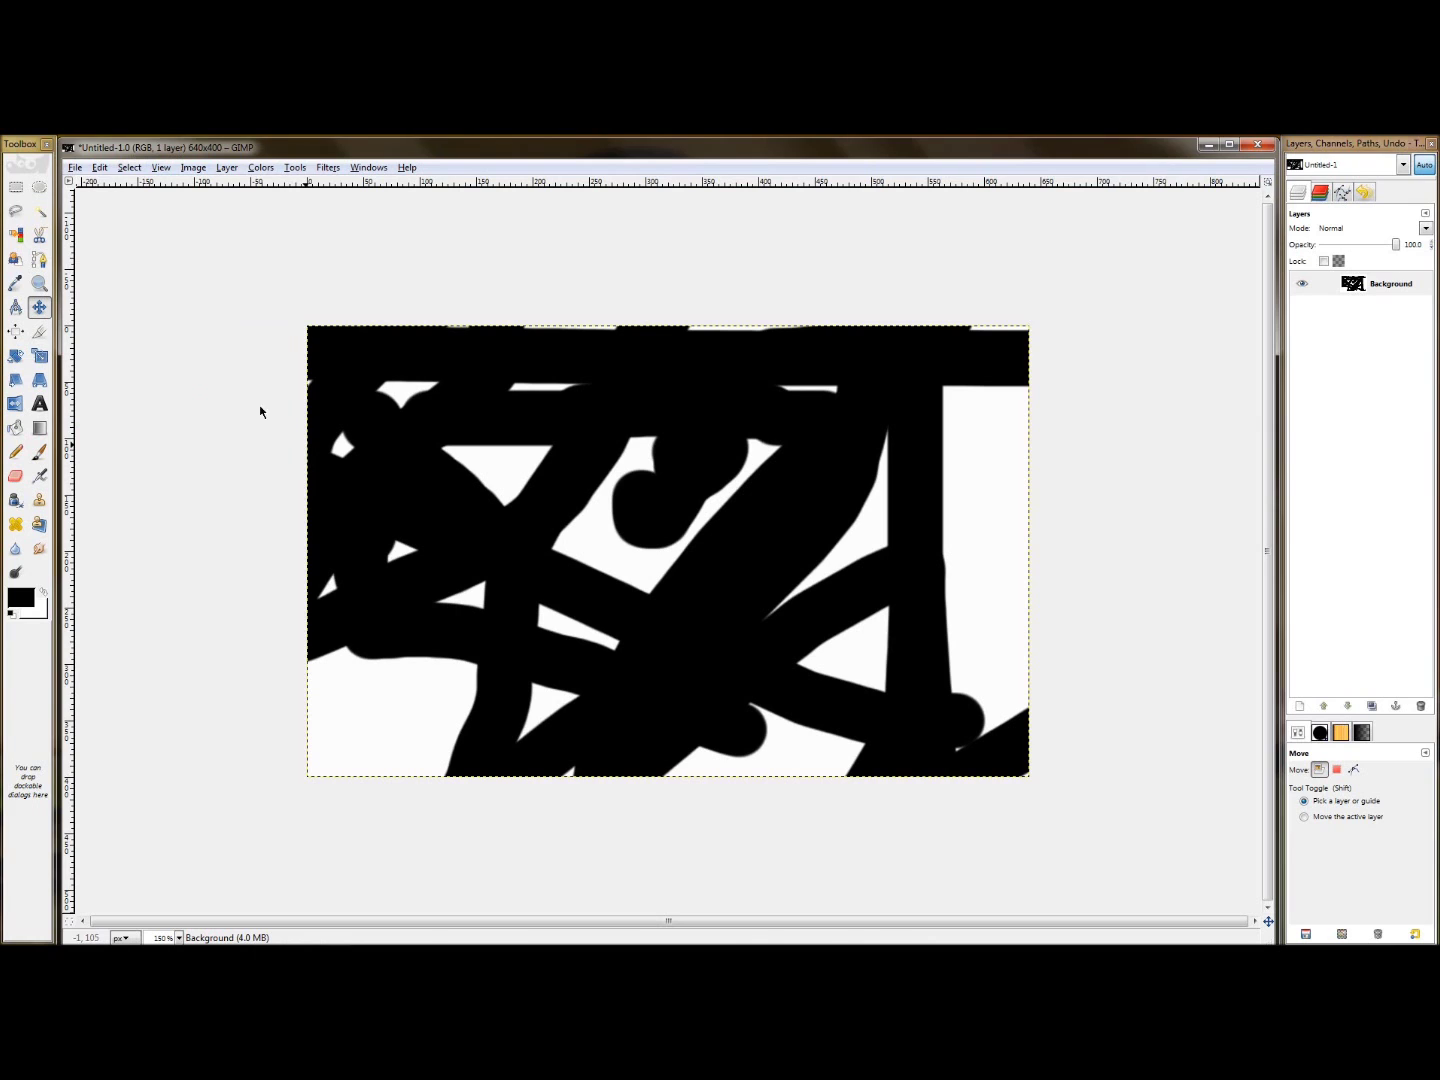
Maximise the image window and hide the Toolbox and docks, viewing the image at 200 %.
double_click(148, 148)
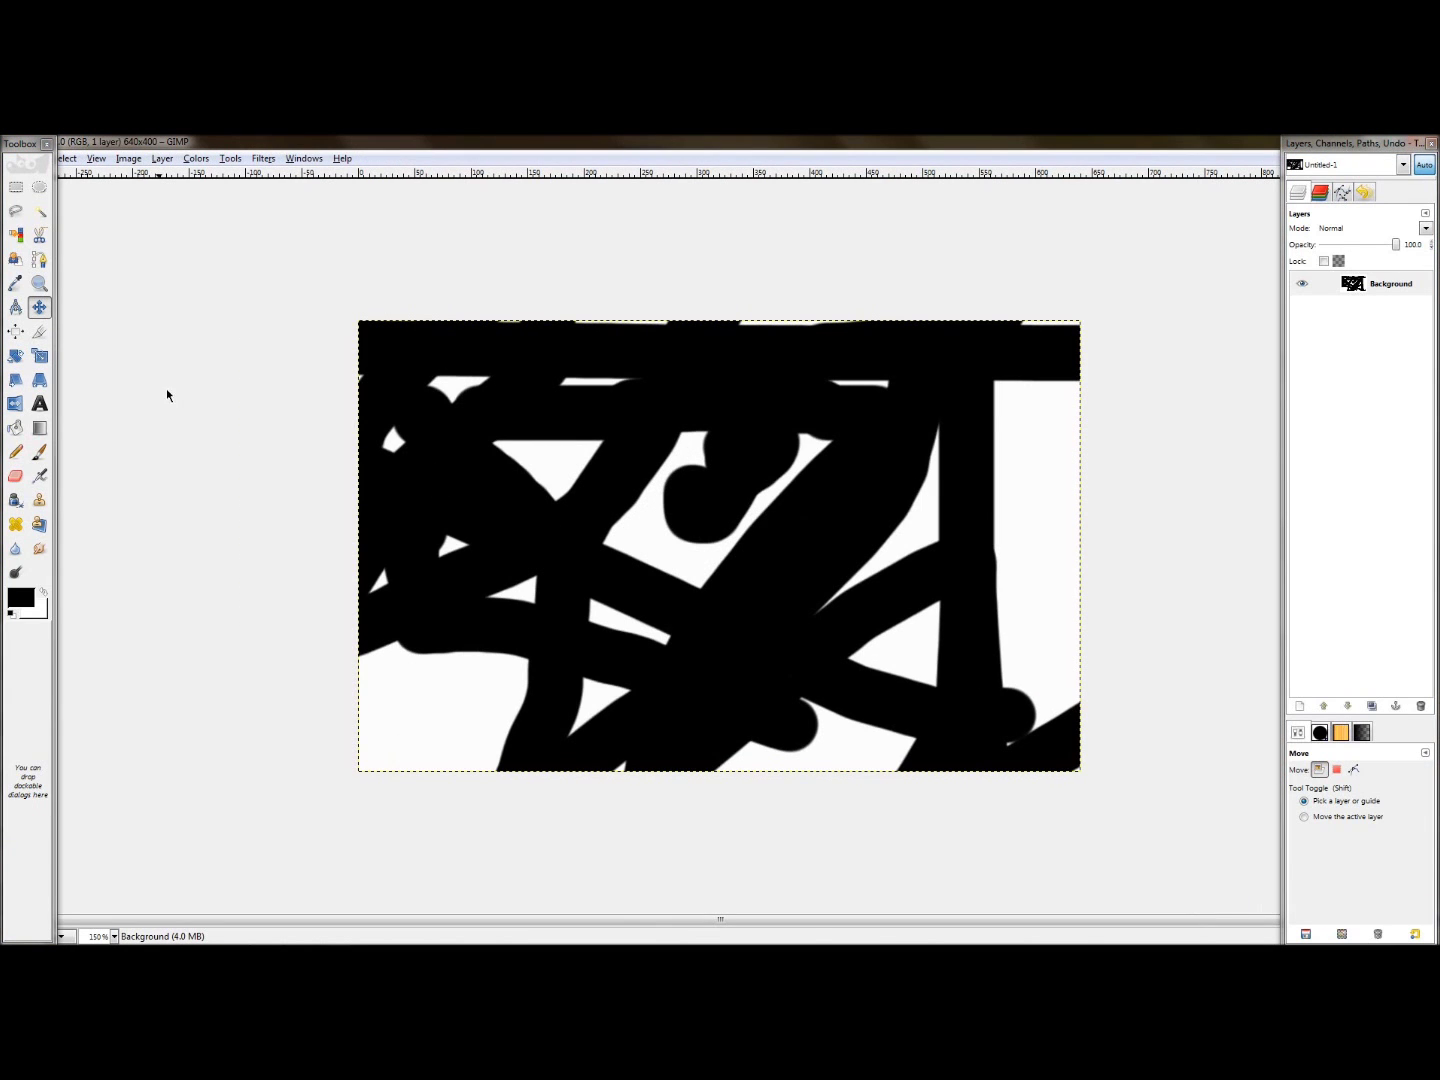
scroll(767, 515, "up", 3)
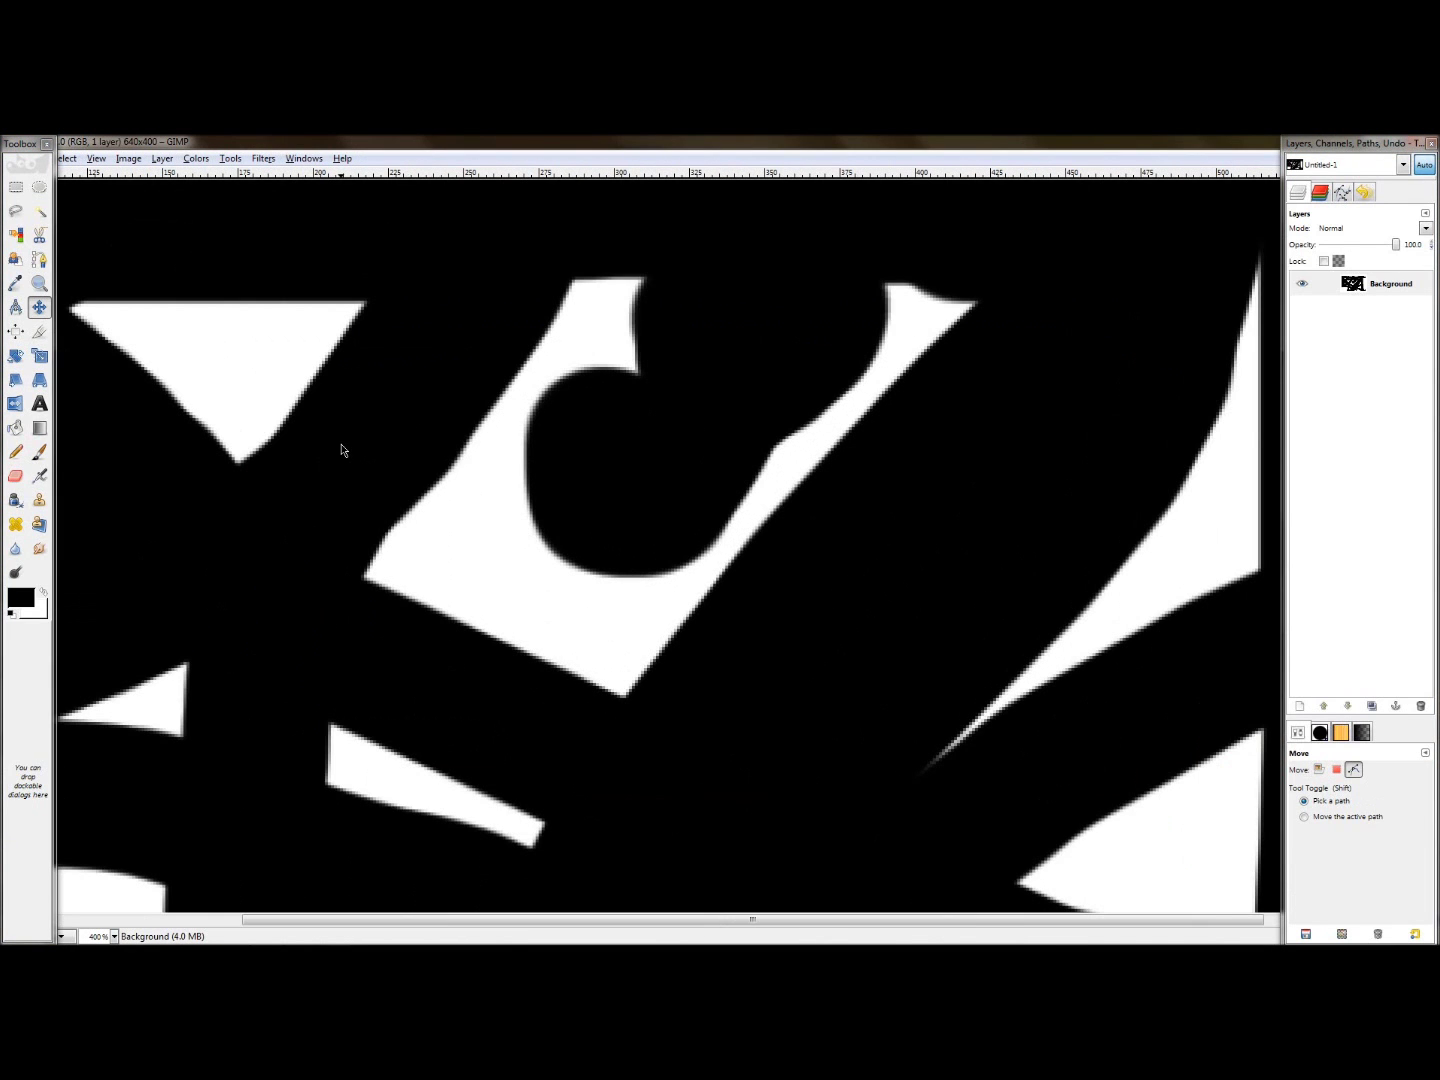
key("Tab")
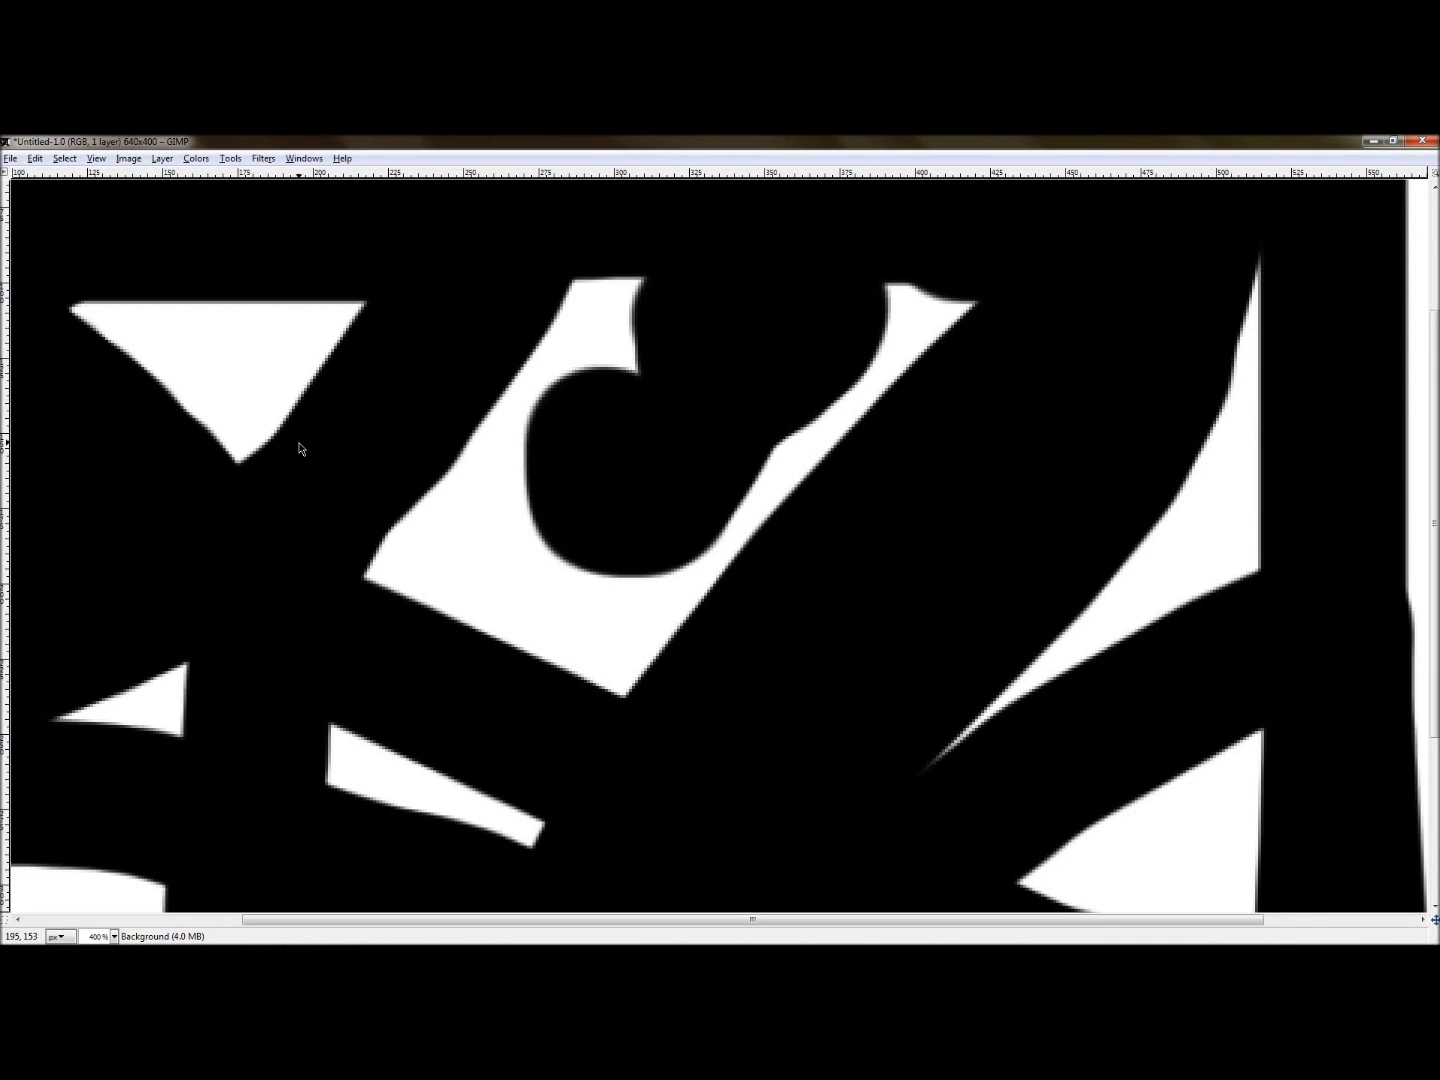
key("Tab")
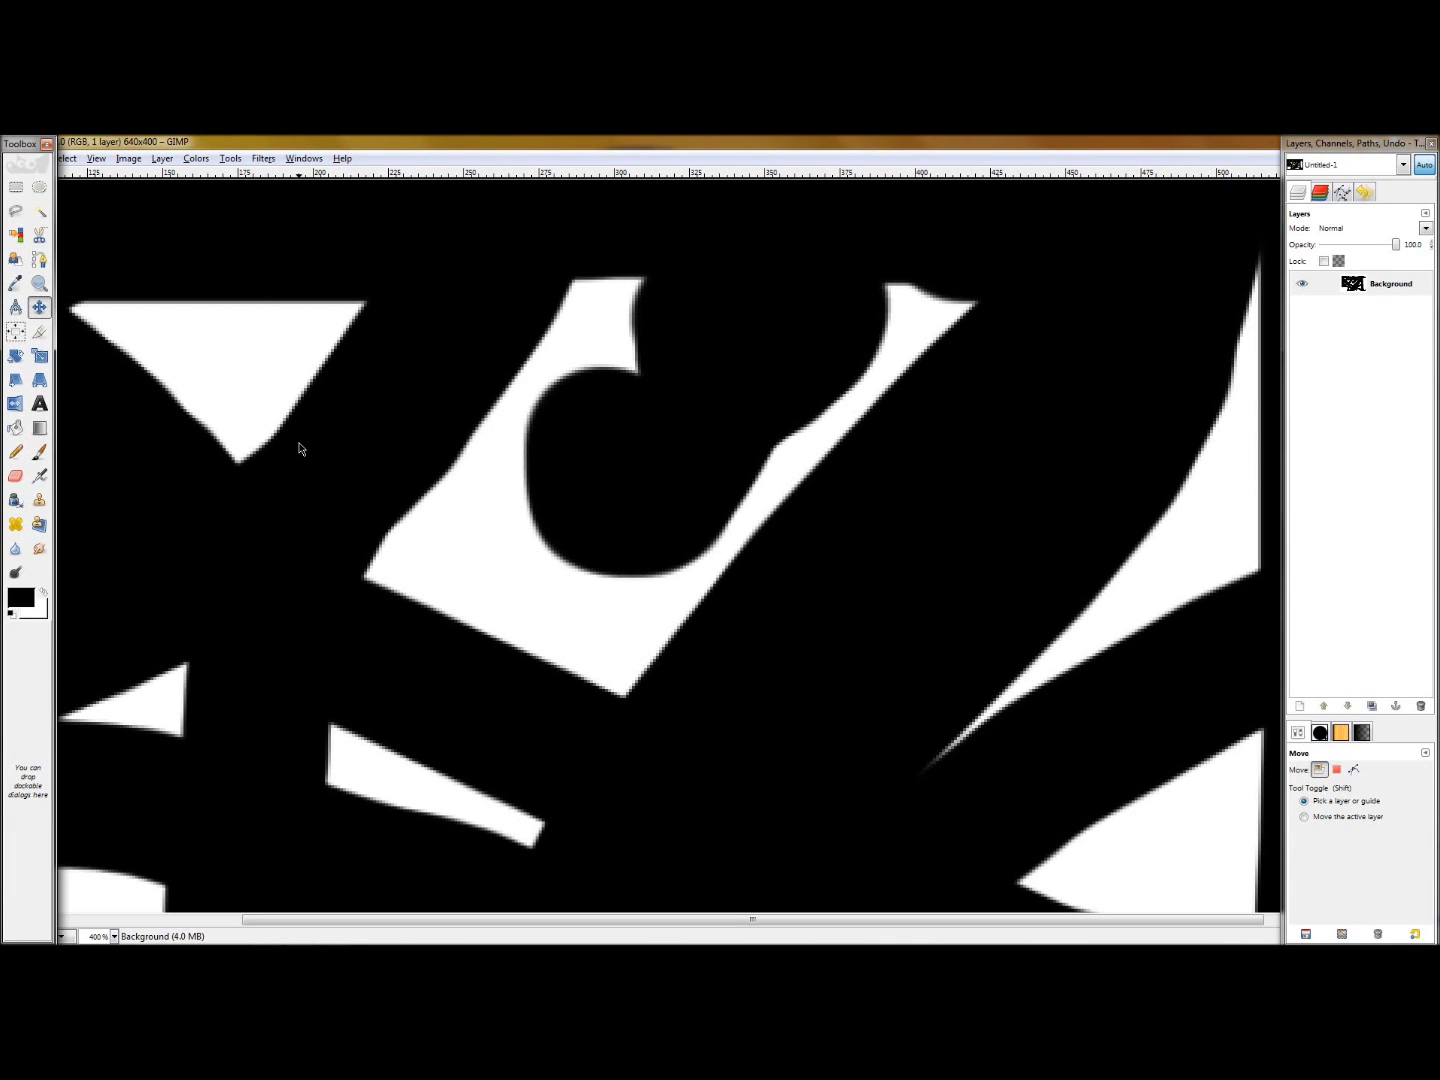
key("Tab")
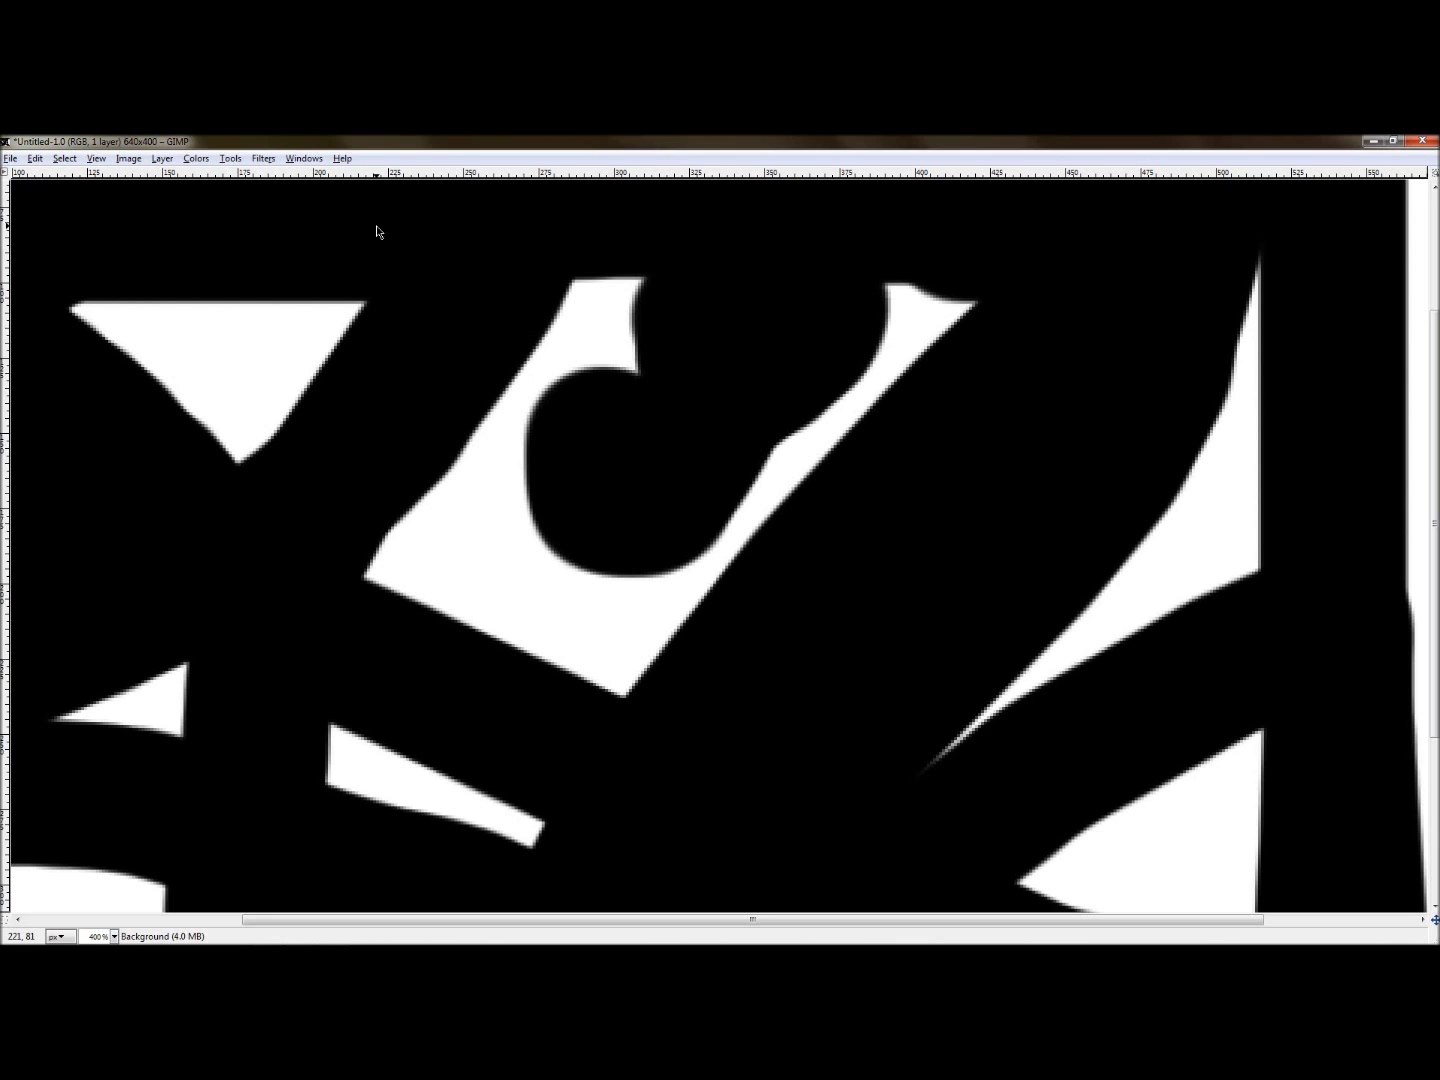
key("2")
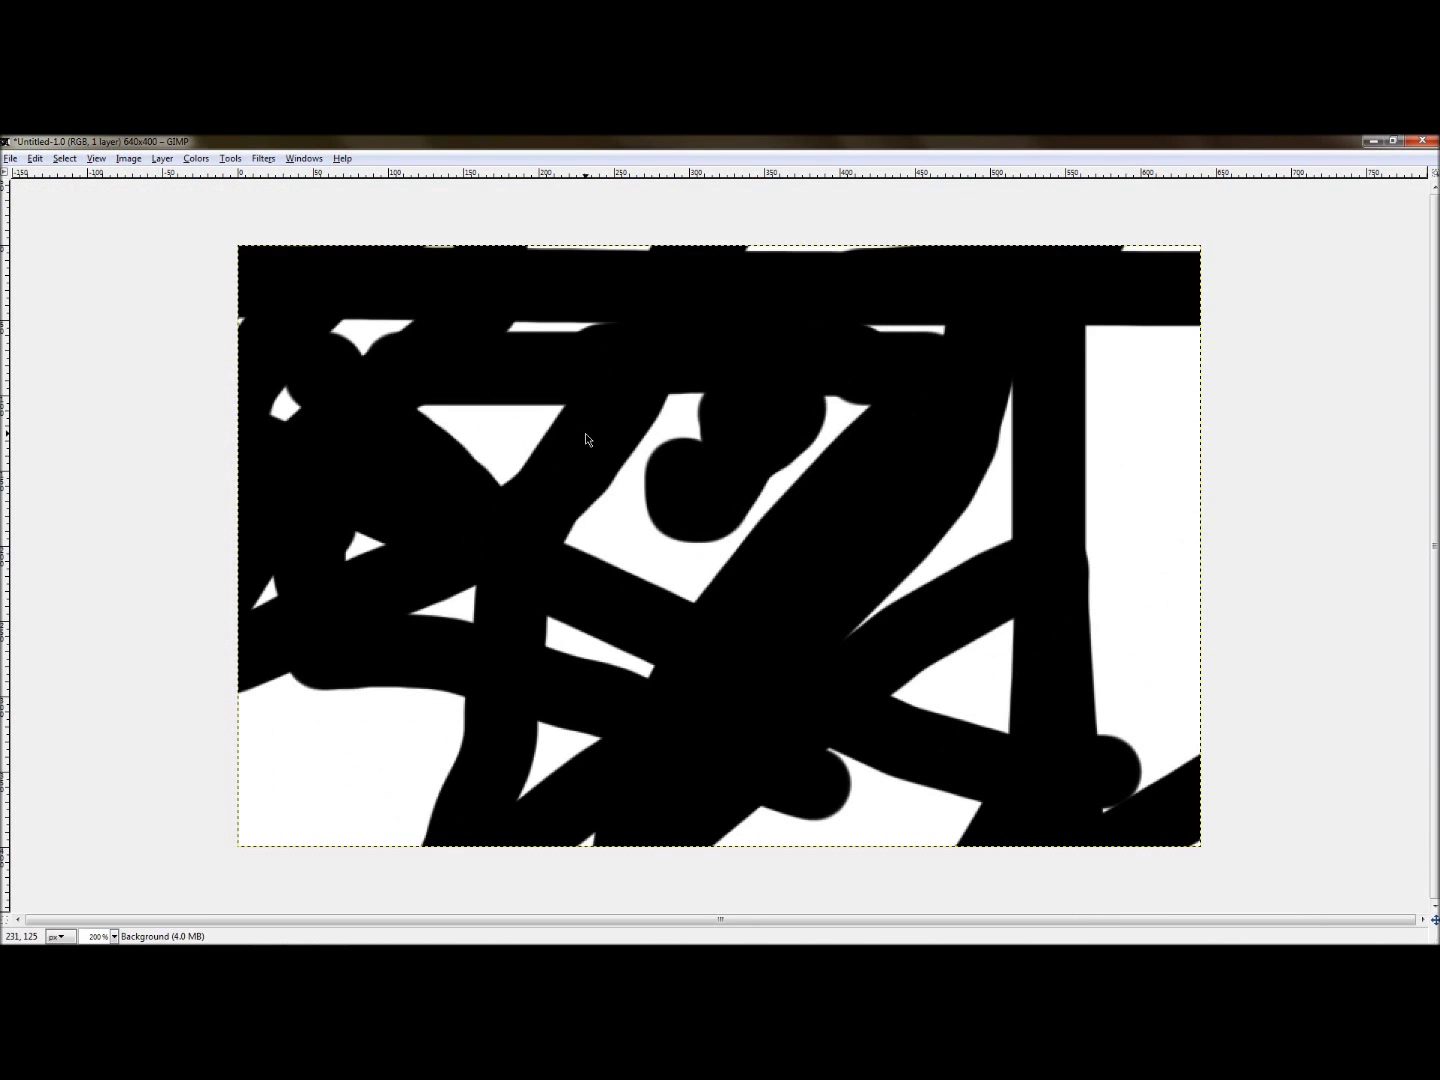
Paint black over the white gaps in the upper-left and central areas of the image with the Paintbrush.
scroll(250, 345, "up", 4)
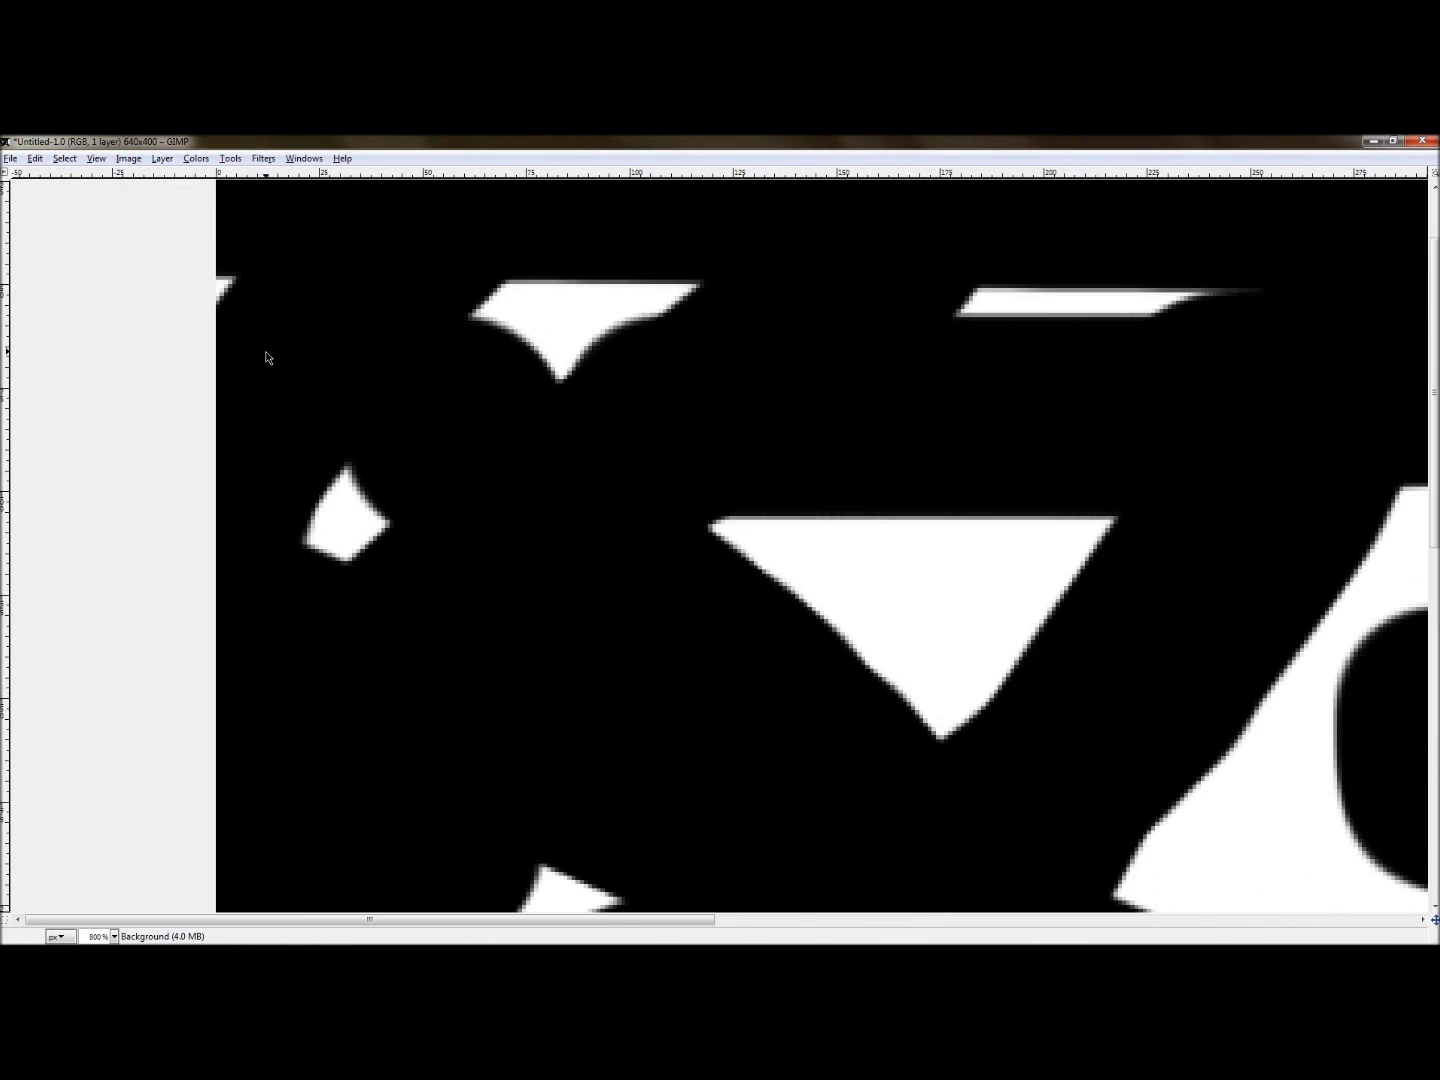
mouse_move(695, 572)
left_mouse_down()
mouse_move(980, 660)
mouse_move(710, 586)
mouse_move(490, 320)
left_mouse_up()
scroll(185, 347, "down", 2)
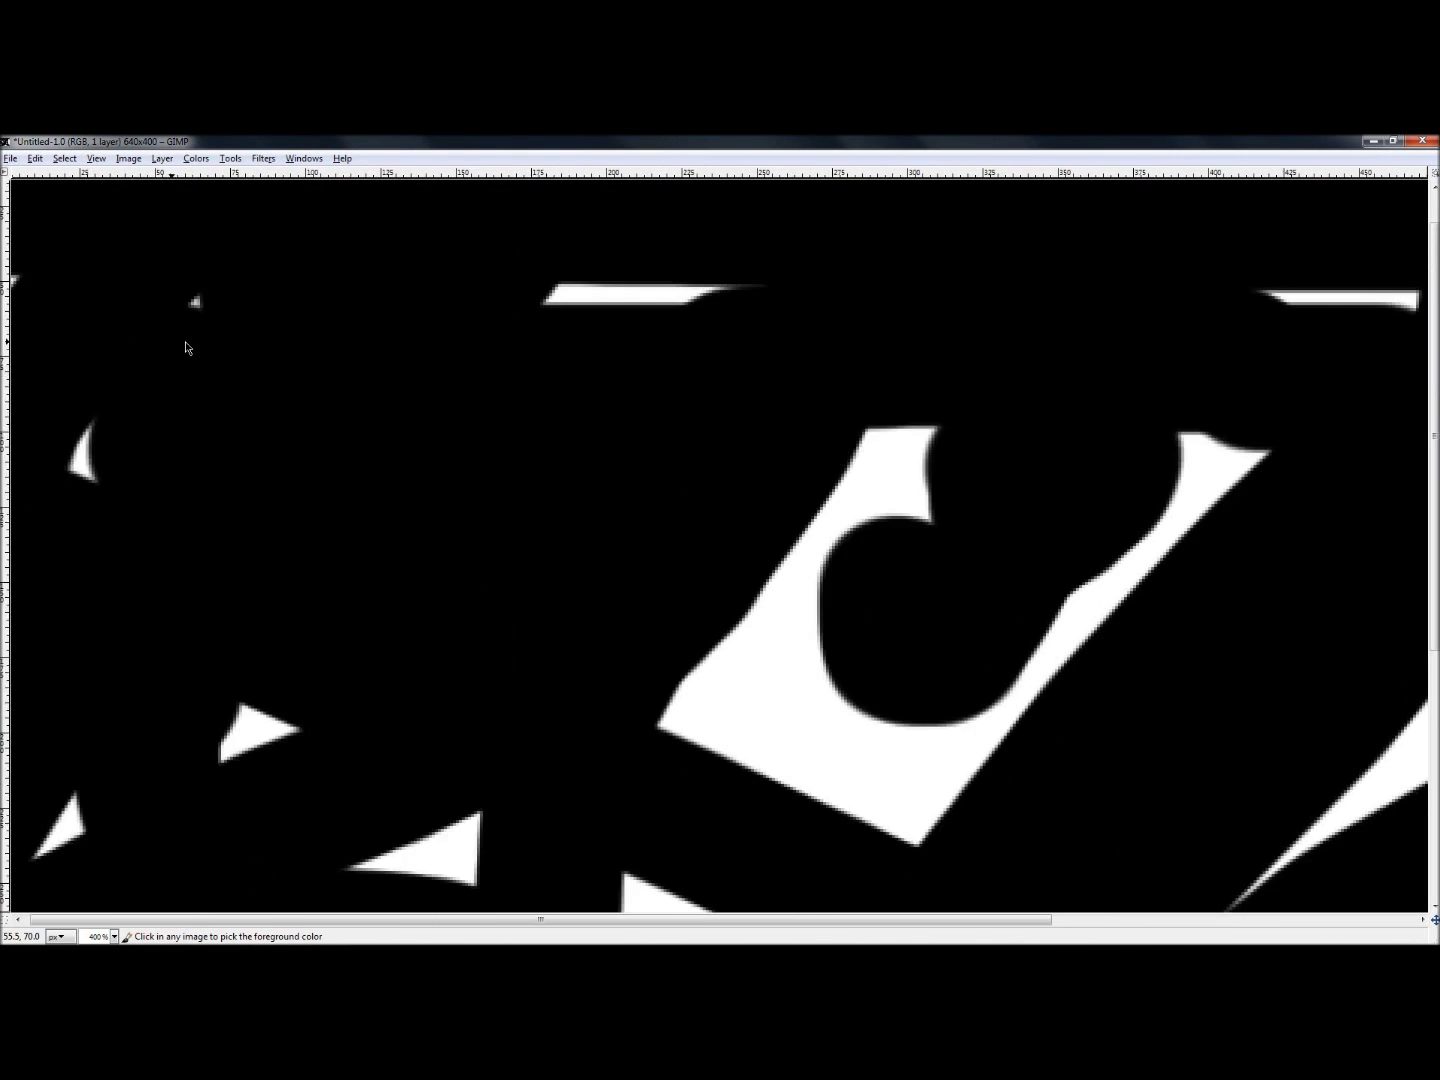
scroll(185, 347, "down", 1)
mouse_move(688, 595)
left_mouse_down()
mouse_move(807, 489)
mouse_move(520, 546)
mouse_move(672, 493)
mouse_move(727, 431)
left_mouse_up()
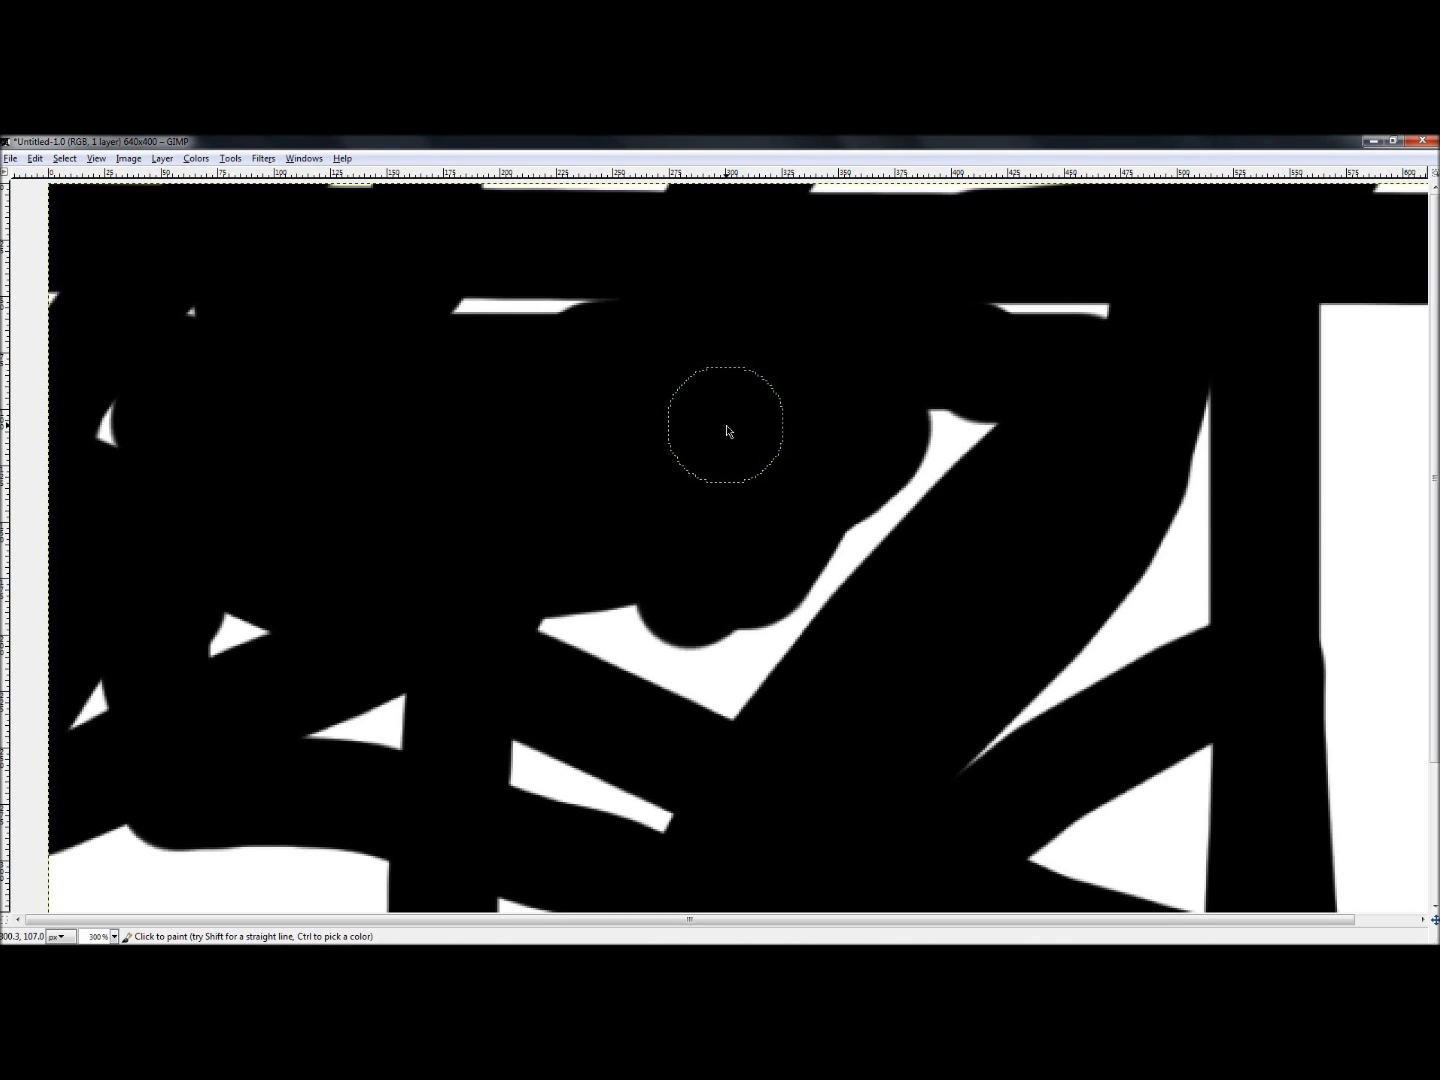
mouse_move(884, 408)
left_mouse_down()
mouse_move(933, 406)
mouse_move(916, 480)
mouse_move(977, 468)
mouse_move(743, 672)
left_mouse_up()
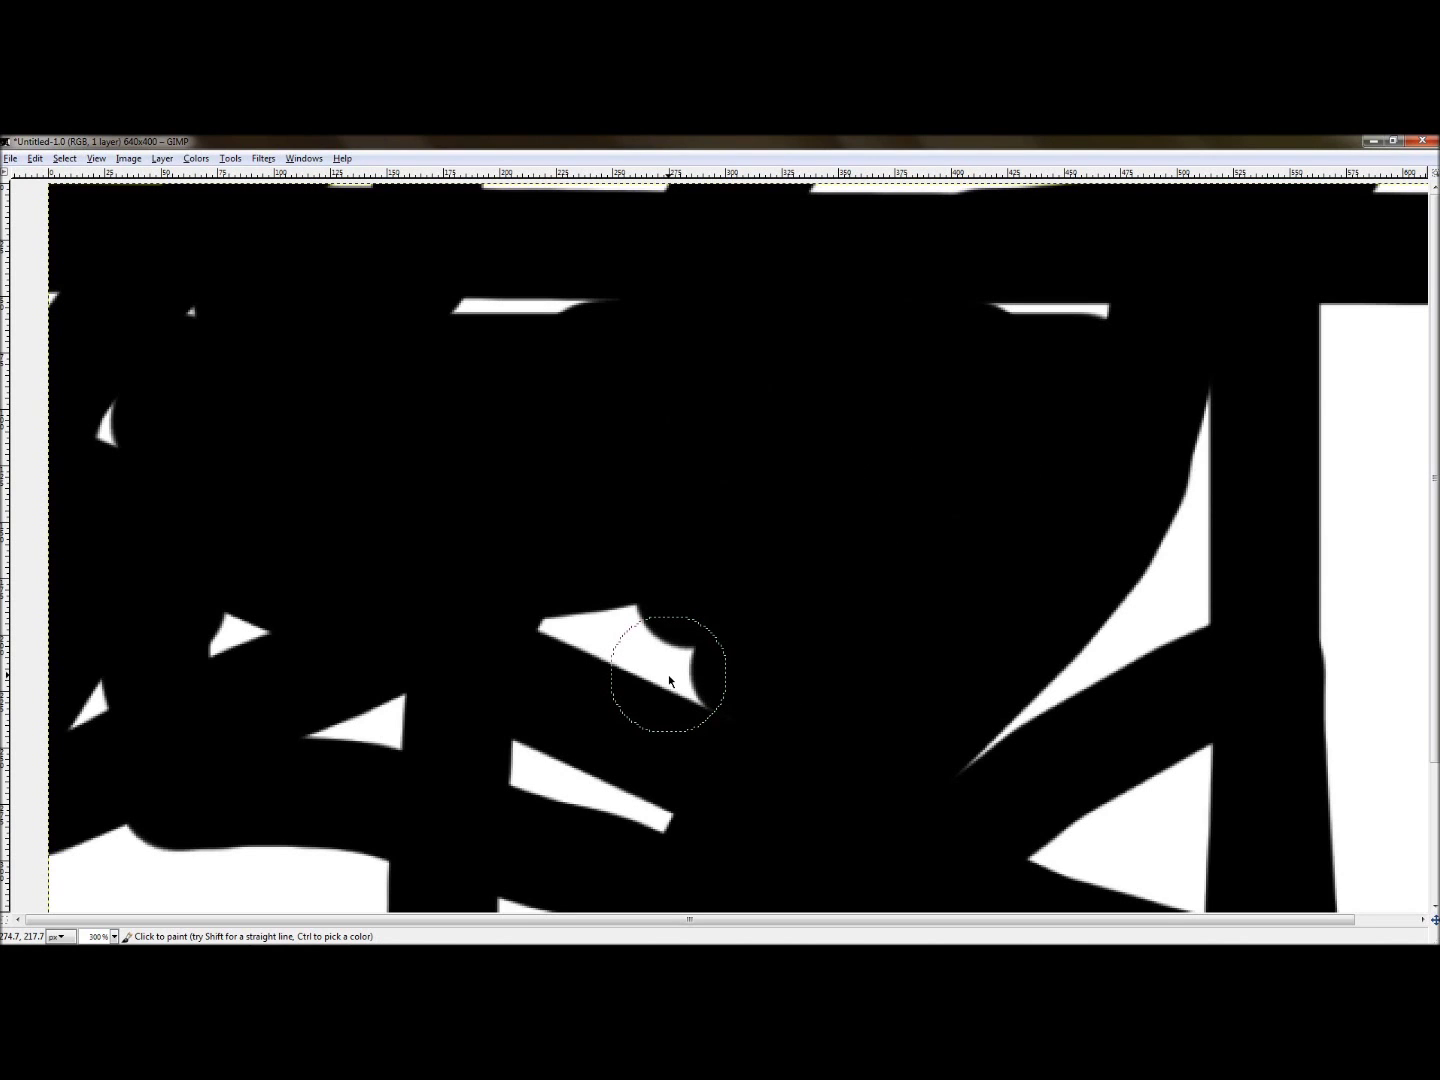
Bring back the hidden Toolbox and docks and restore the image window from its maximised size, viewing the image at 150 %.
key("minus")
key("minus")
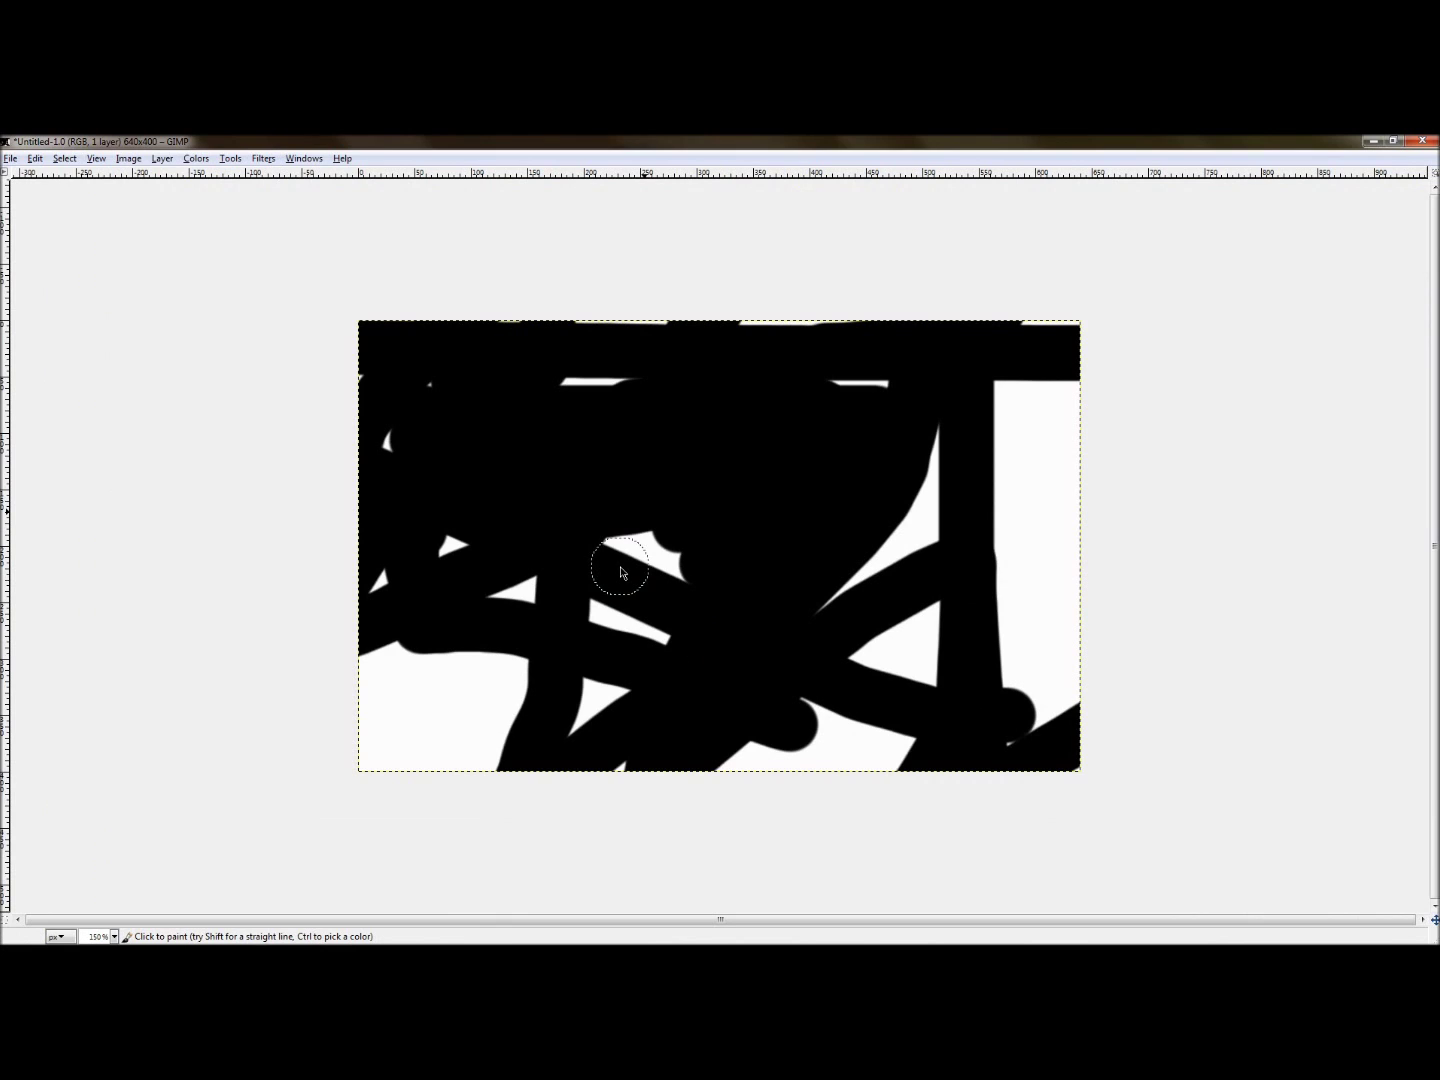
key("Tab")
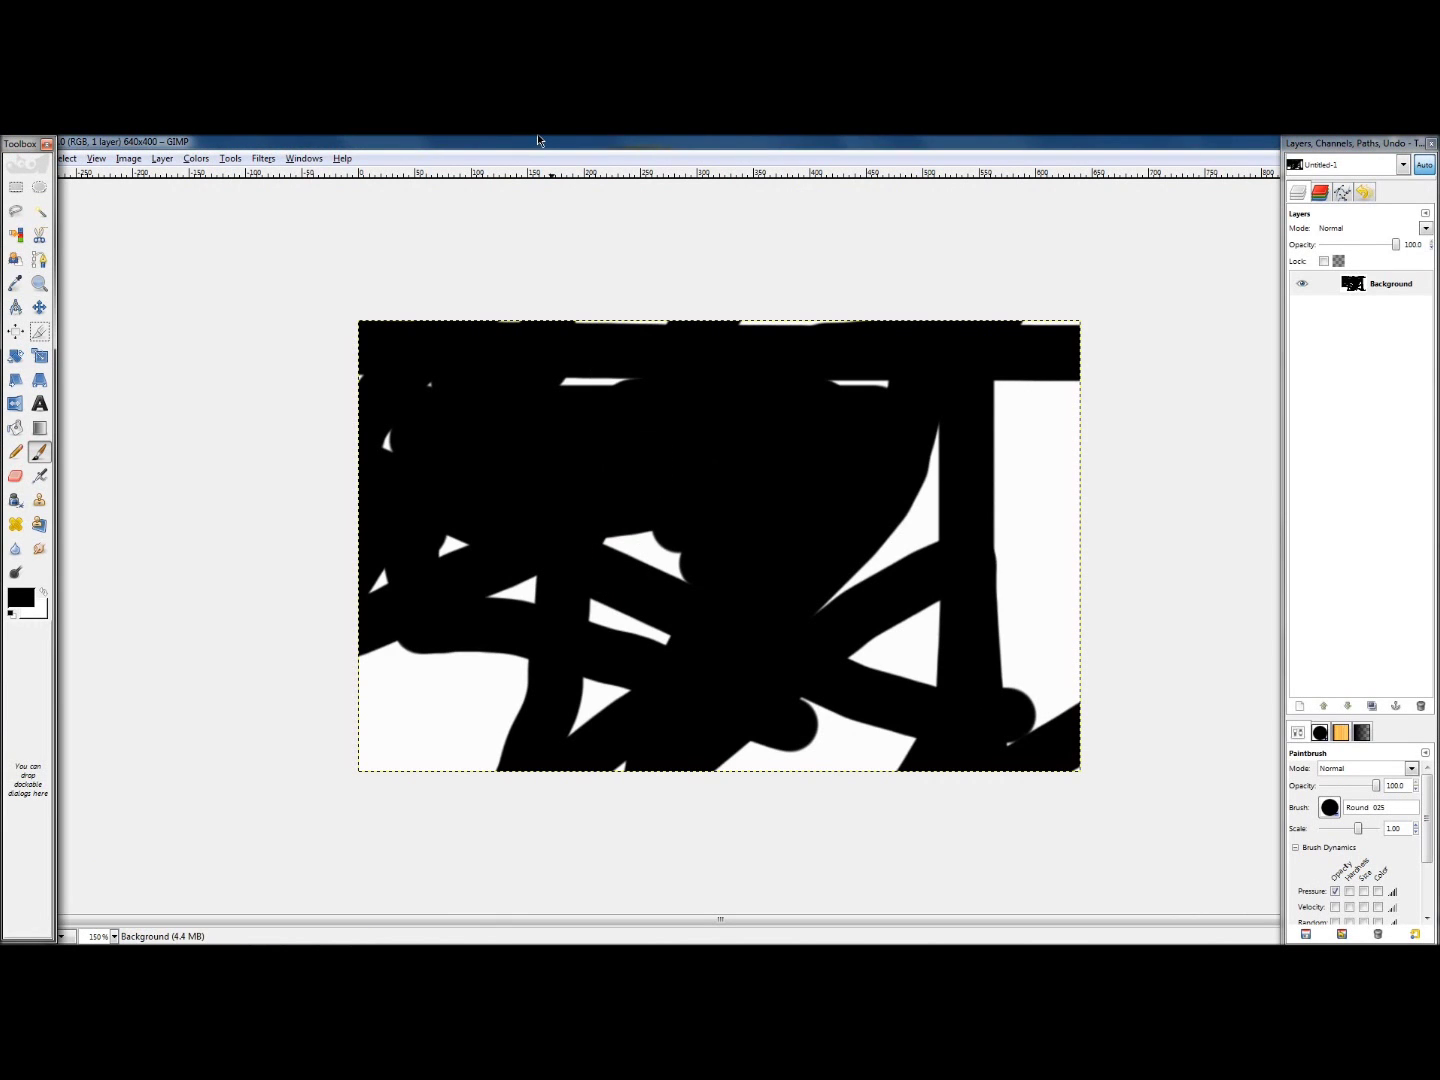
mouse_move(537, 140)
left_mouse_down()
mouse_move(560, 285)
mouse_move(700, 228)
mouse_move(560, 186)
mouse_move(539, 153)
left_mouse_up()
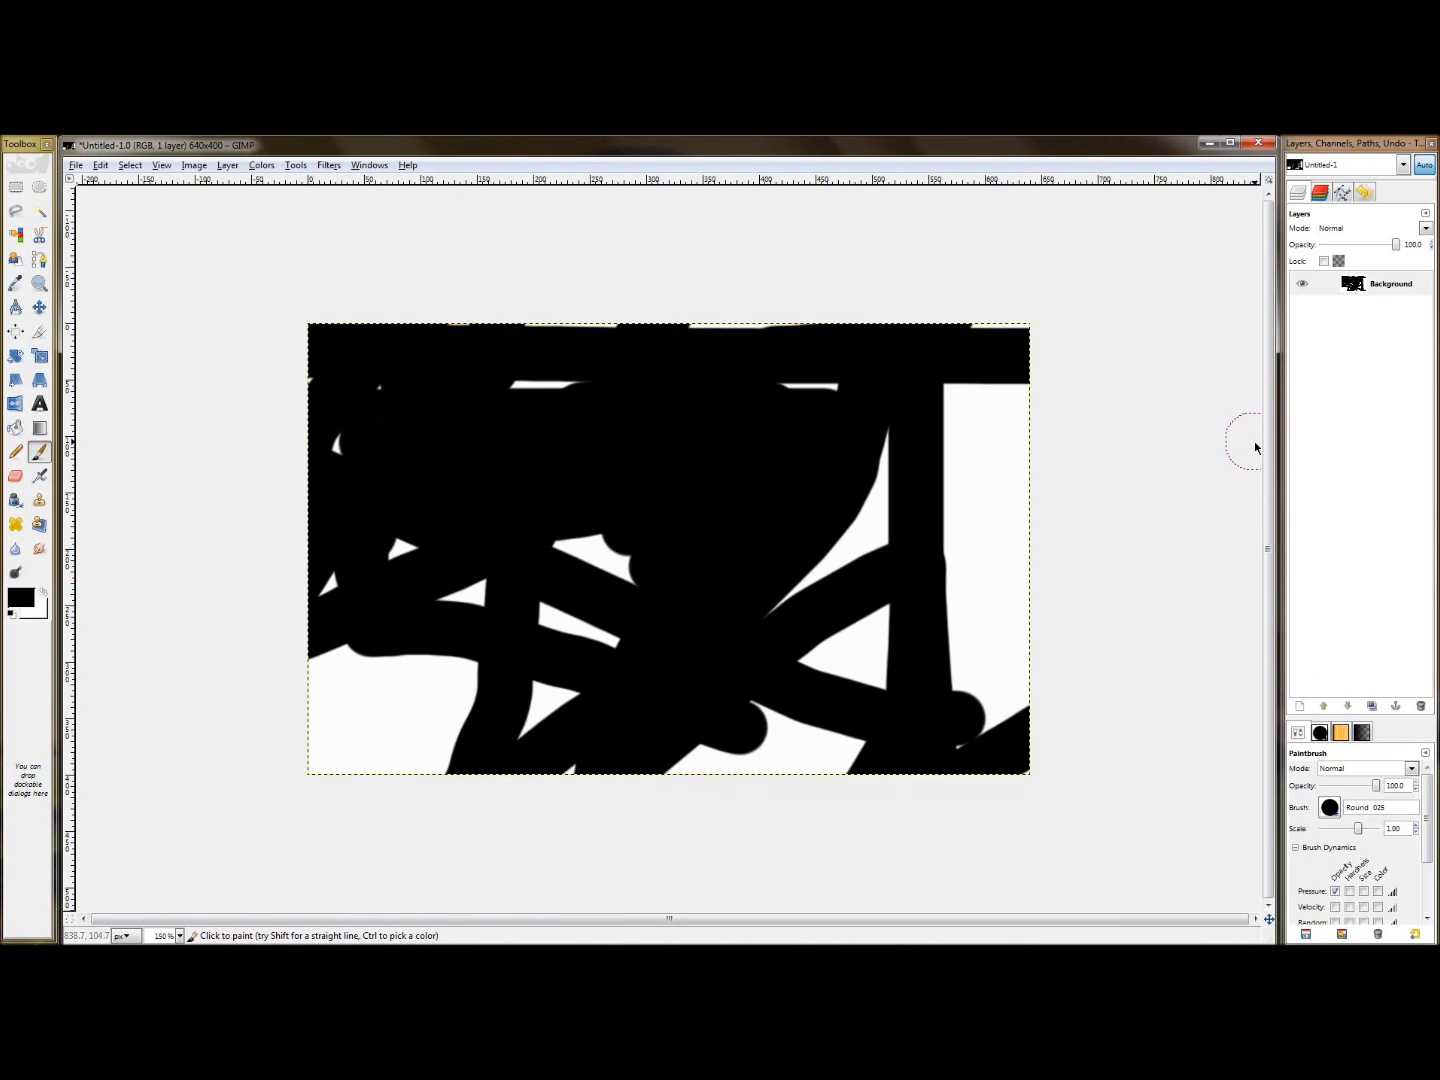
Fill the white gaps along the upper-left edge and near the image centre with black brush strokes, working at 400 %.
scroll(365, 354, "up", 1, "ctrl")
scroll(365, 354, "up", 2, "ctrl")
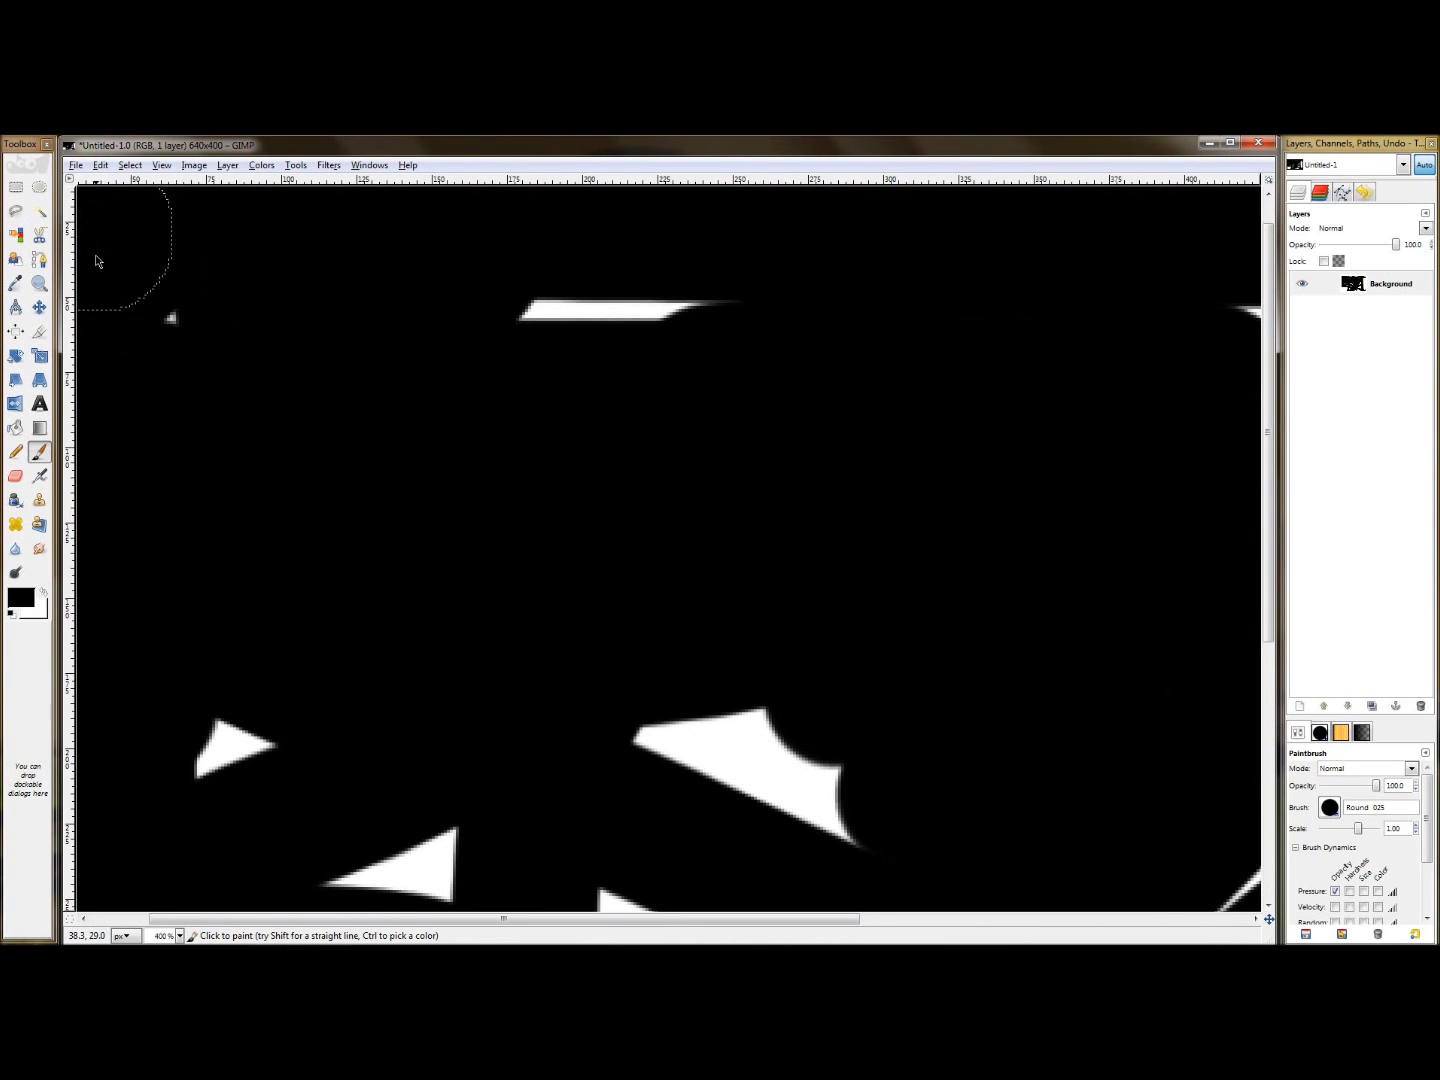
left_click(217, 332)
left_click_drag(690, 312, 460, 334)
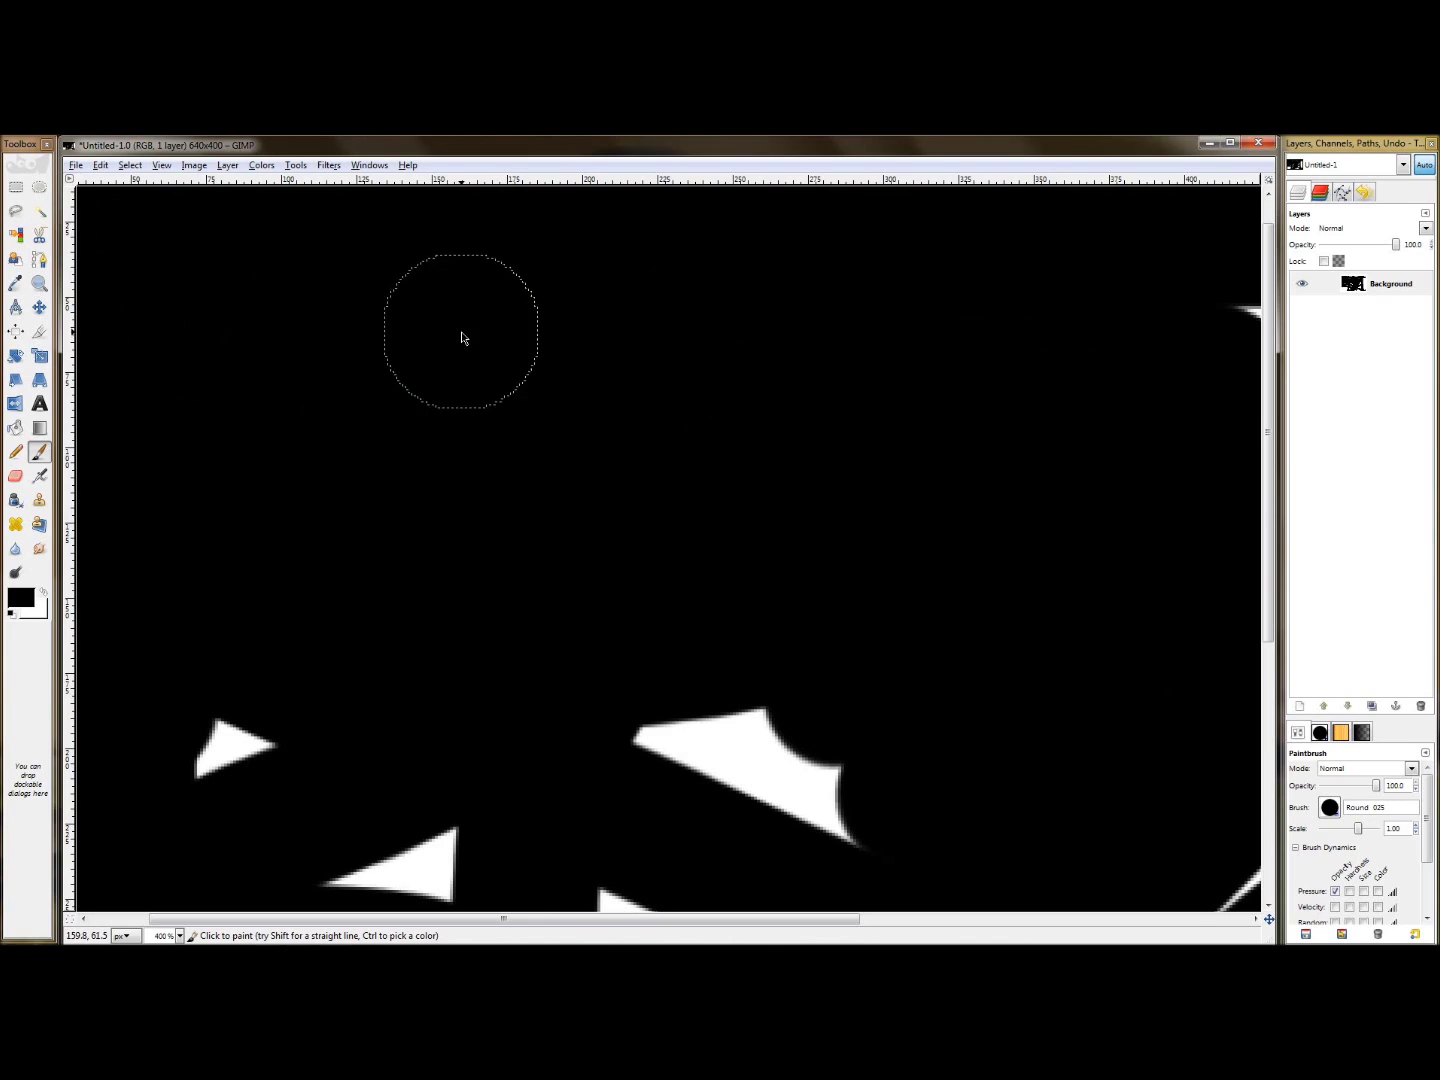
mouse_move(569, 713)
left_mouse_down()
mouse_move(804, 763)
mouse_move(846, 802)
left_mouse_up()
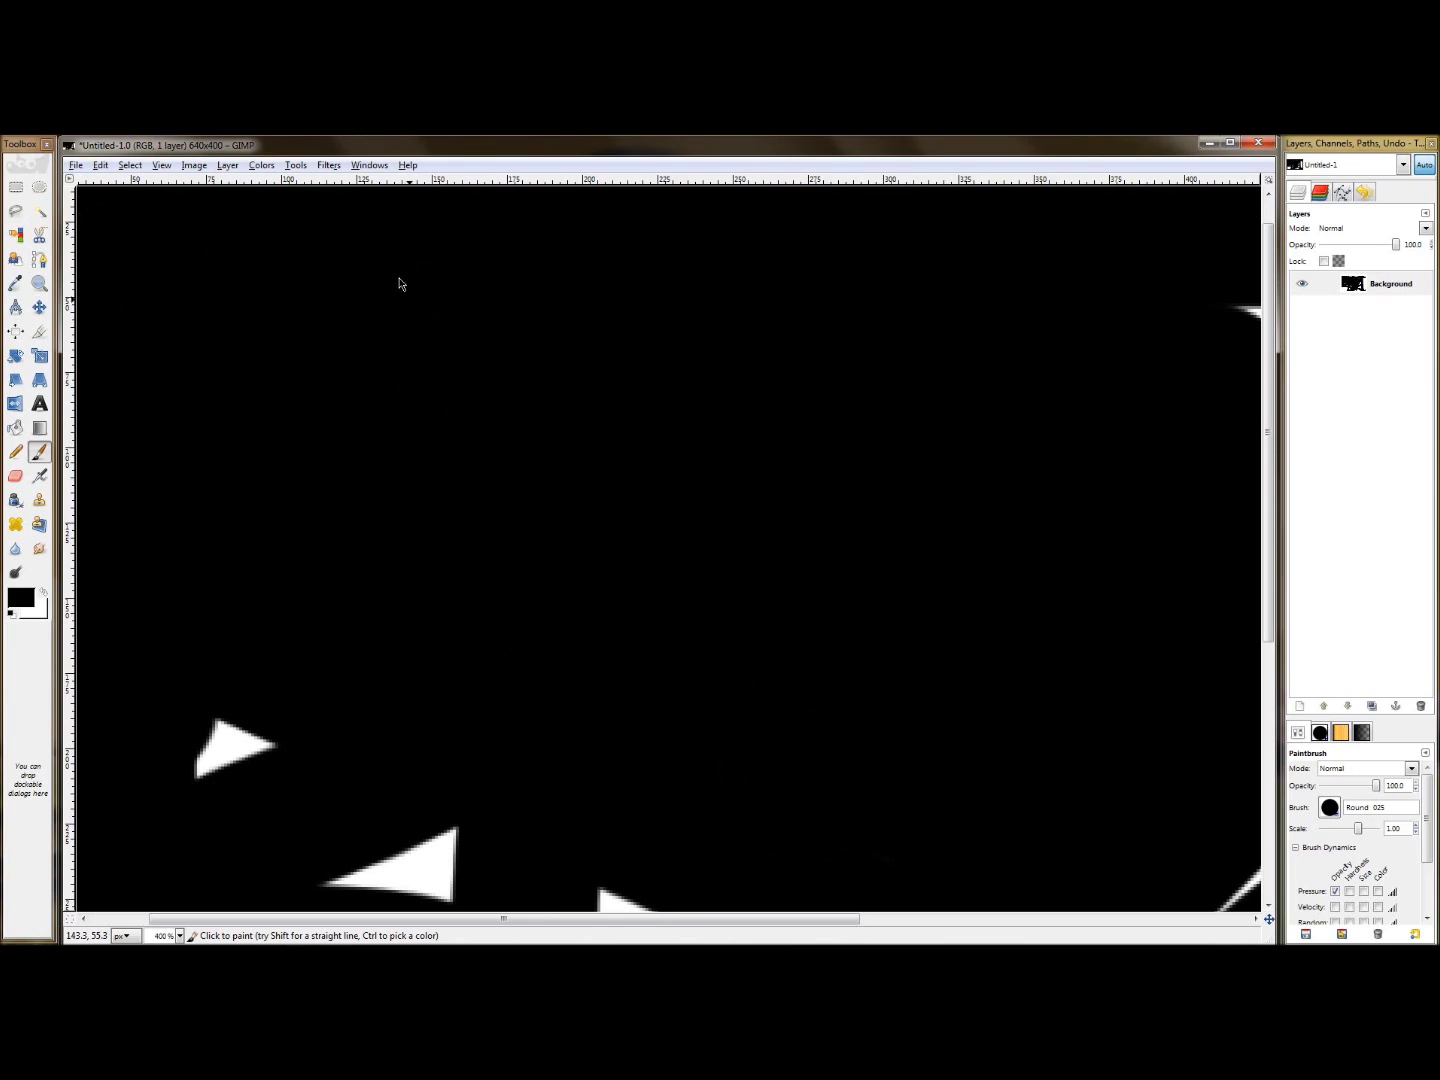
left_click(298, 166)
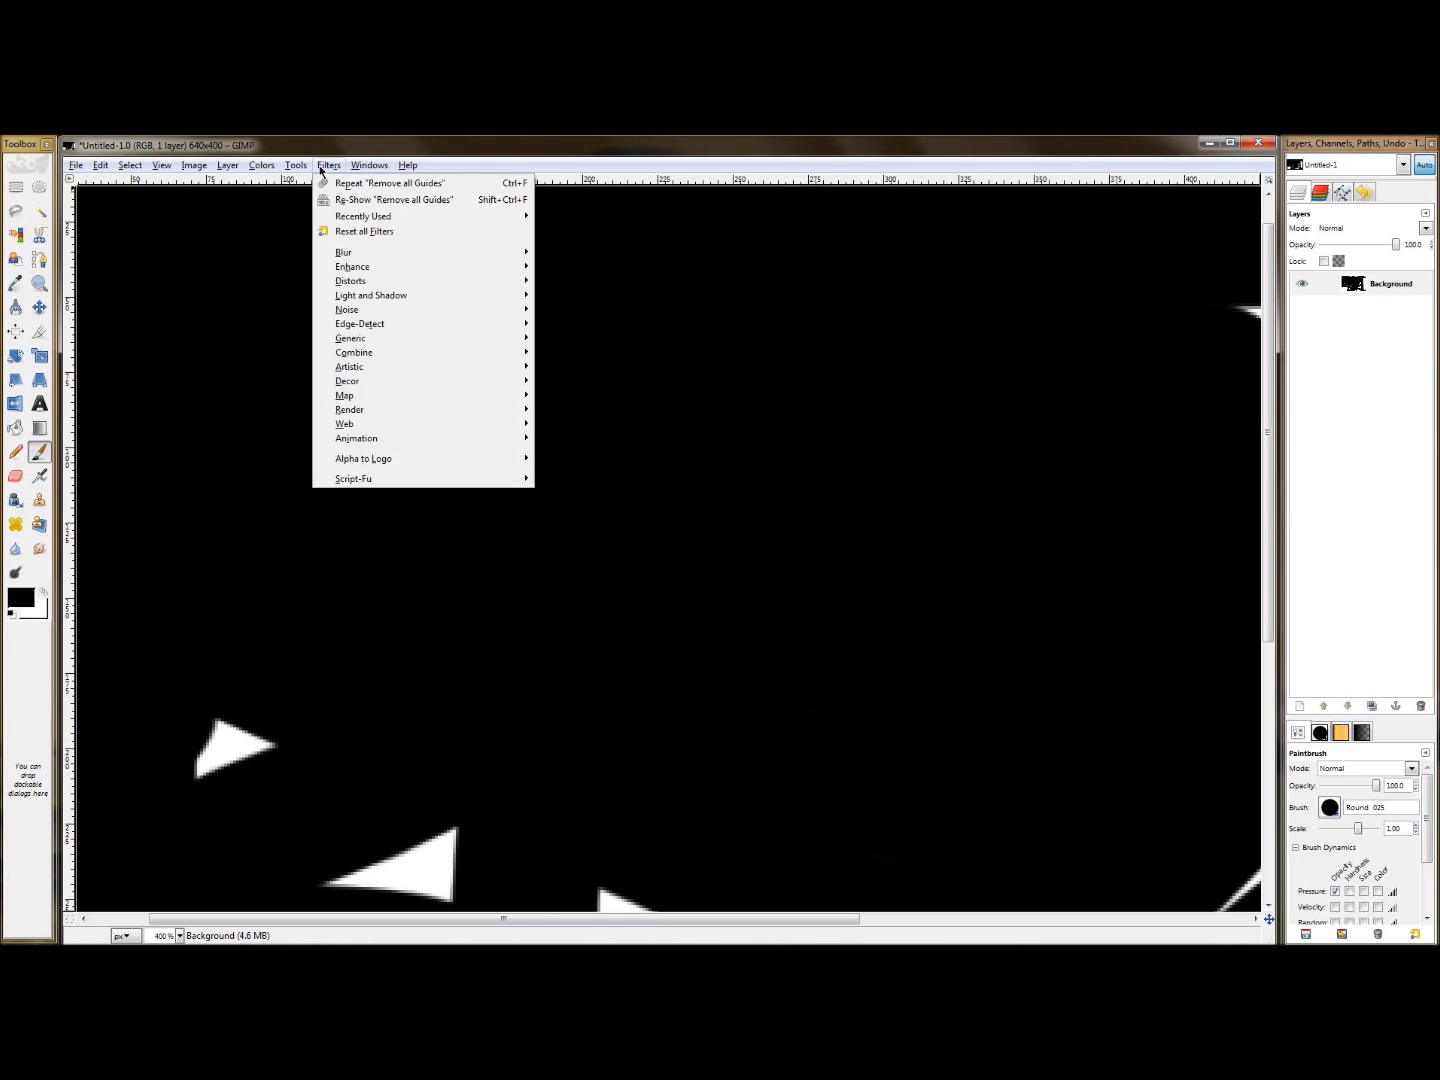
mouse_move(264, 169)
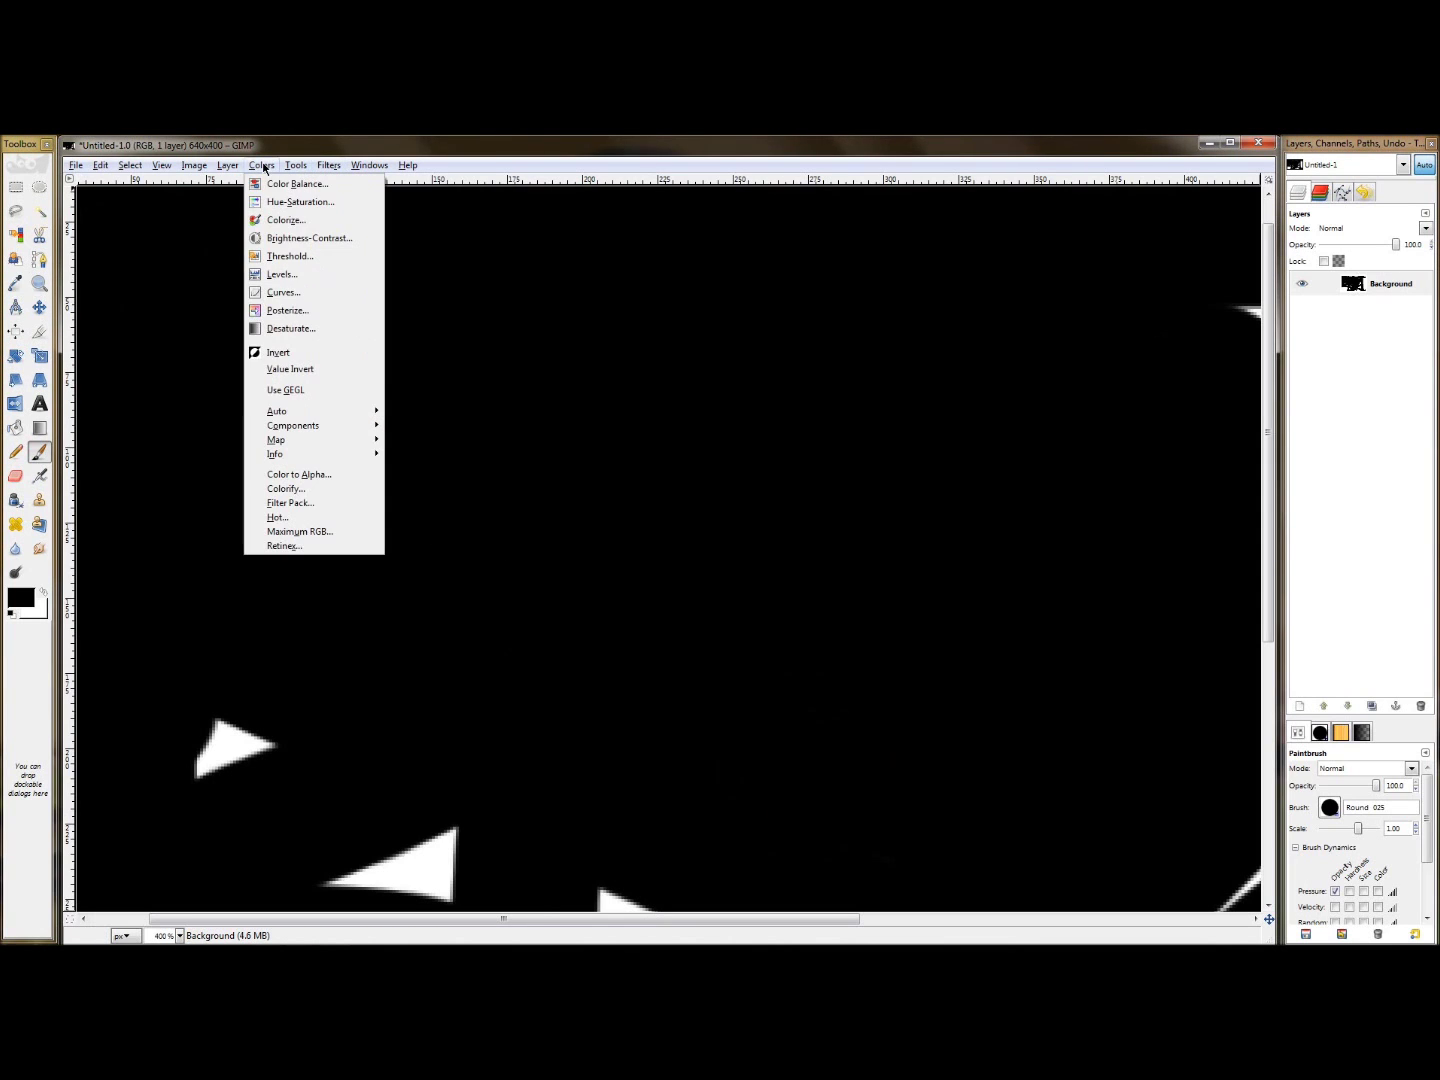
left_click(264, 169)
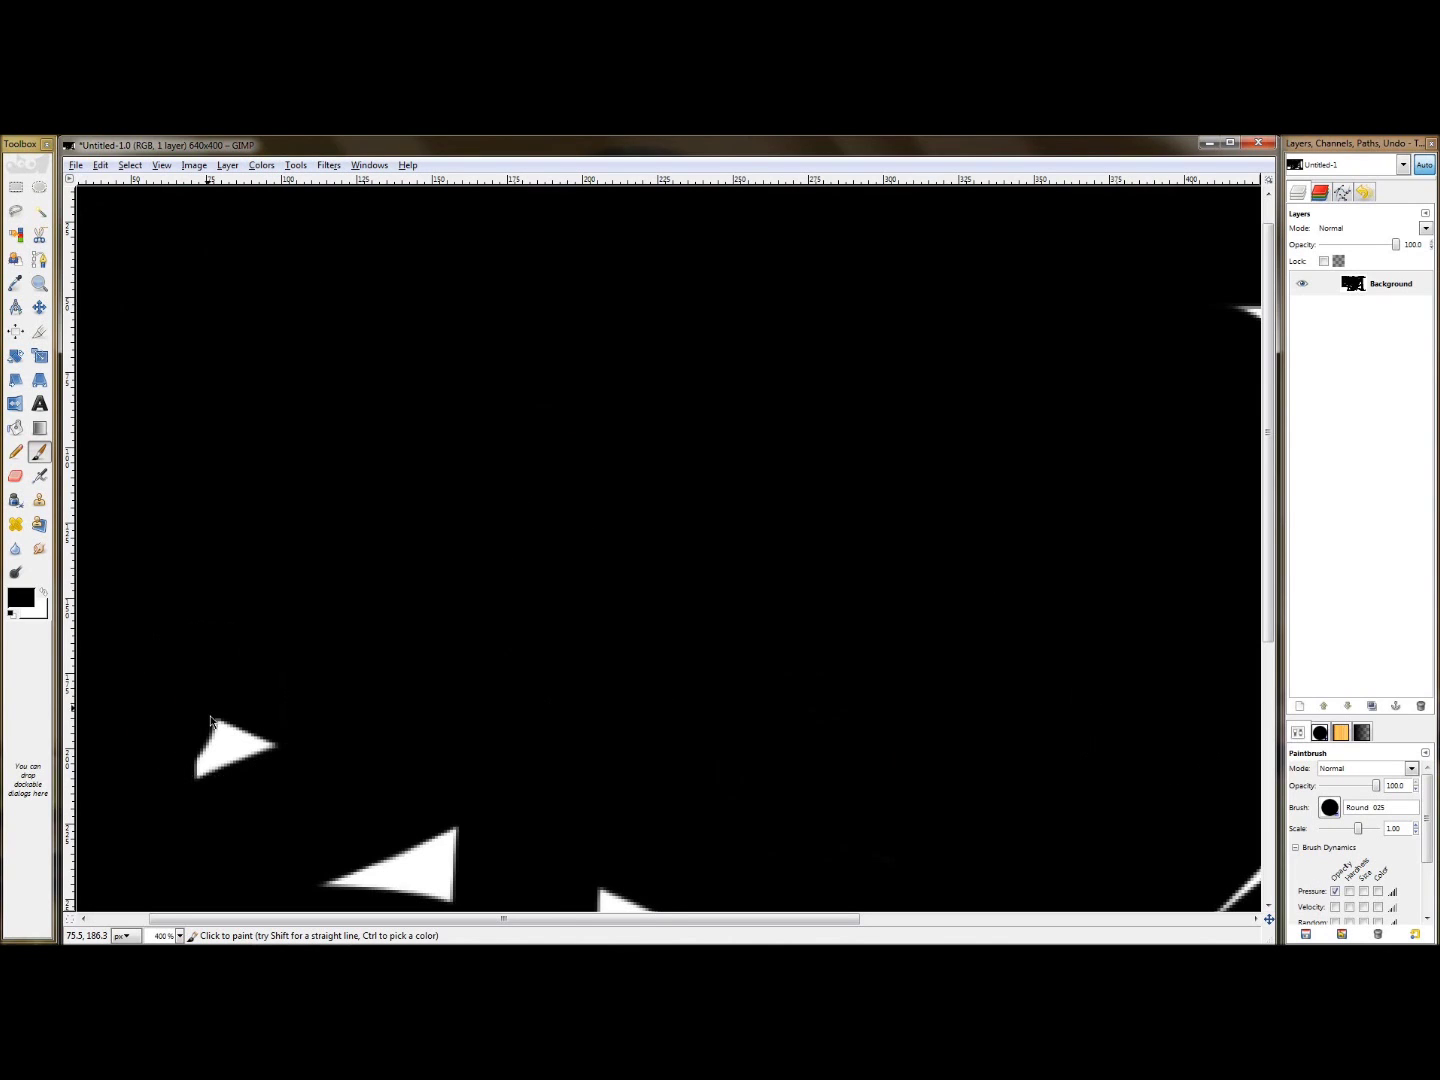
Paint black over the small white triangles and the slanted gap in the lower-left part of the image.
left_click(228, 745)
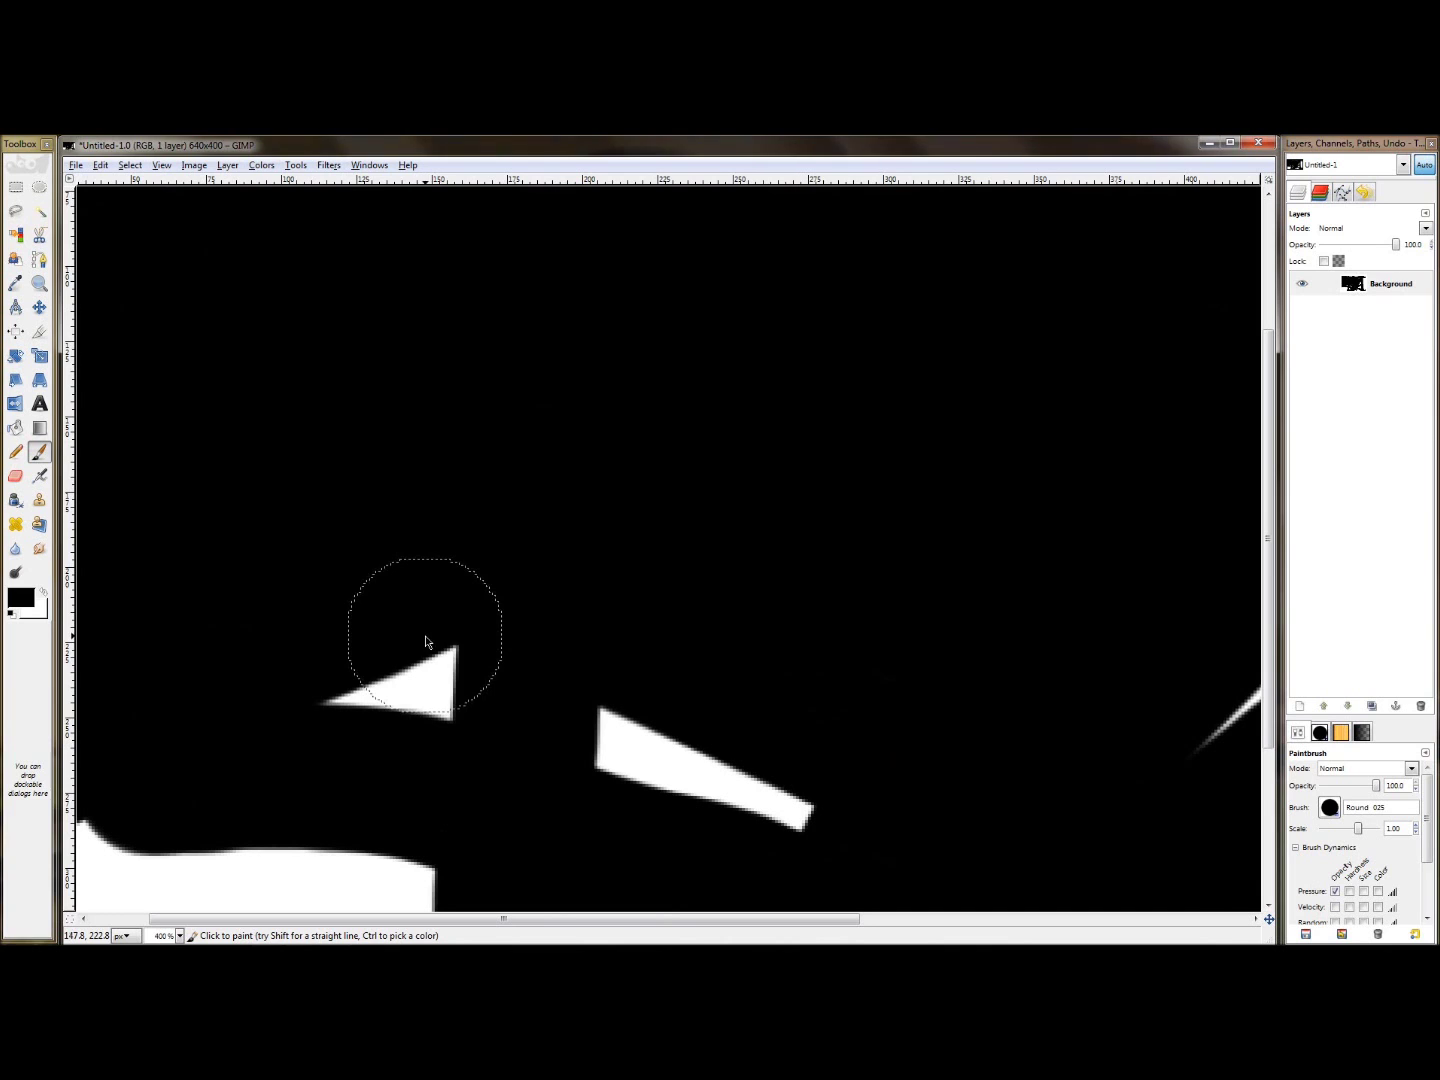
mouse_move(425, 641)
left_mouse_down()
mouse_move(425, 700)
mouse_move(386, 694)
left_mouse_up()
scroll(530, 707, "down", 3)
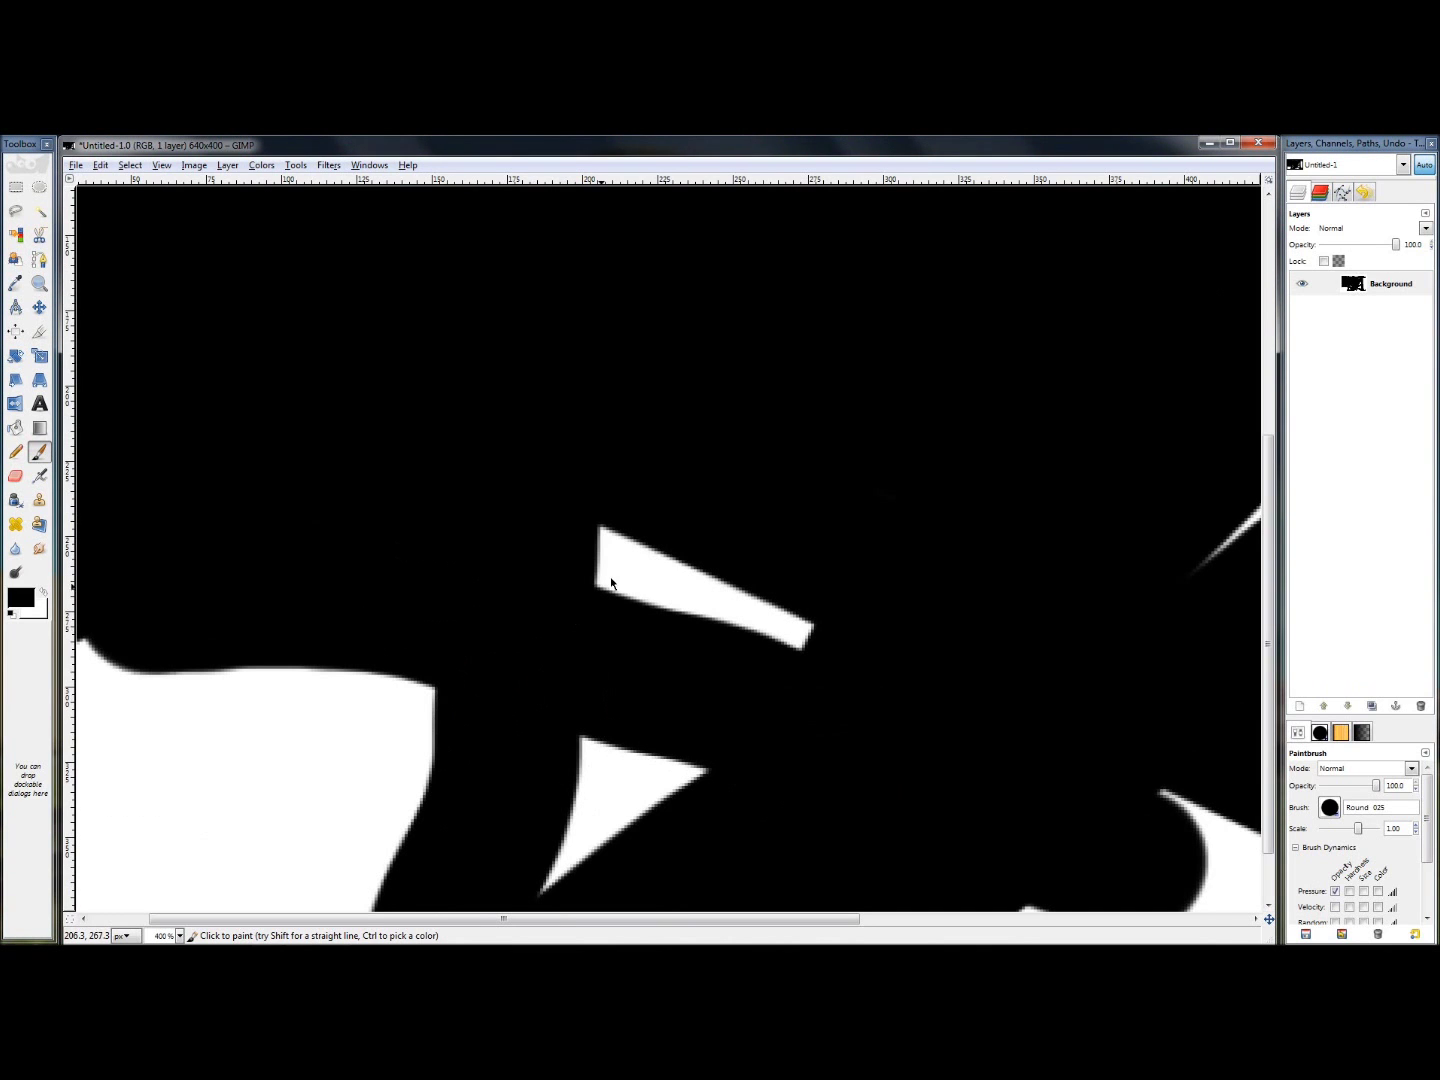
left_click_drag(755, 514, 299, 659)
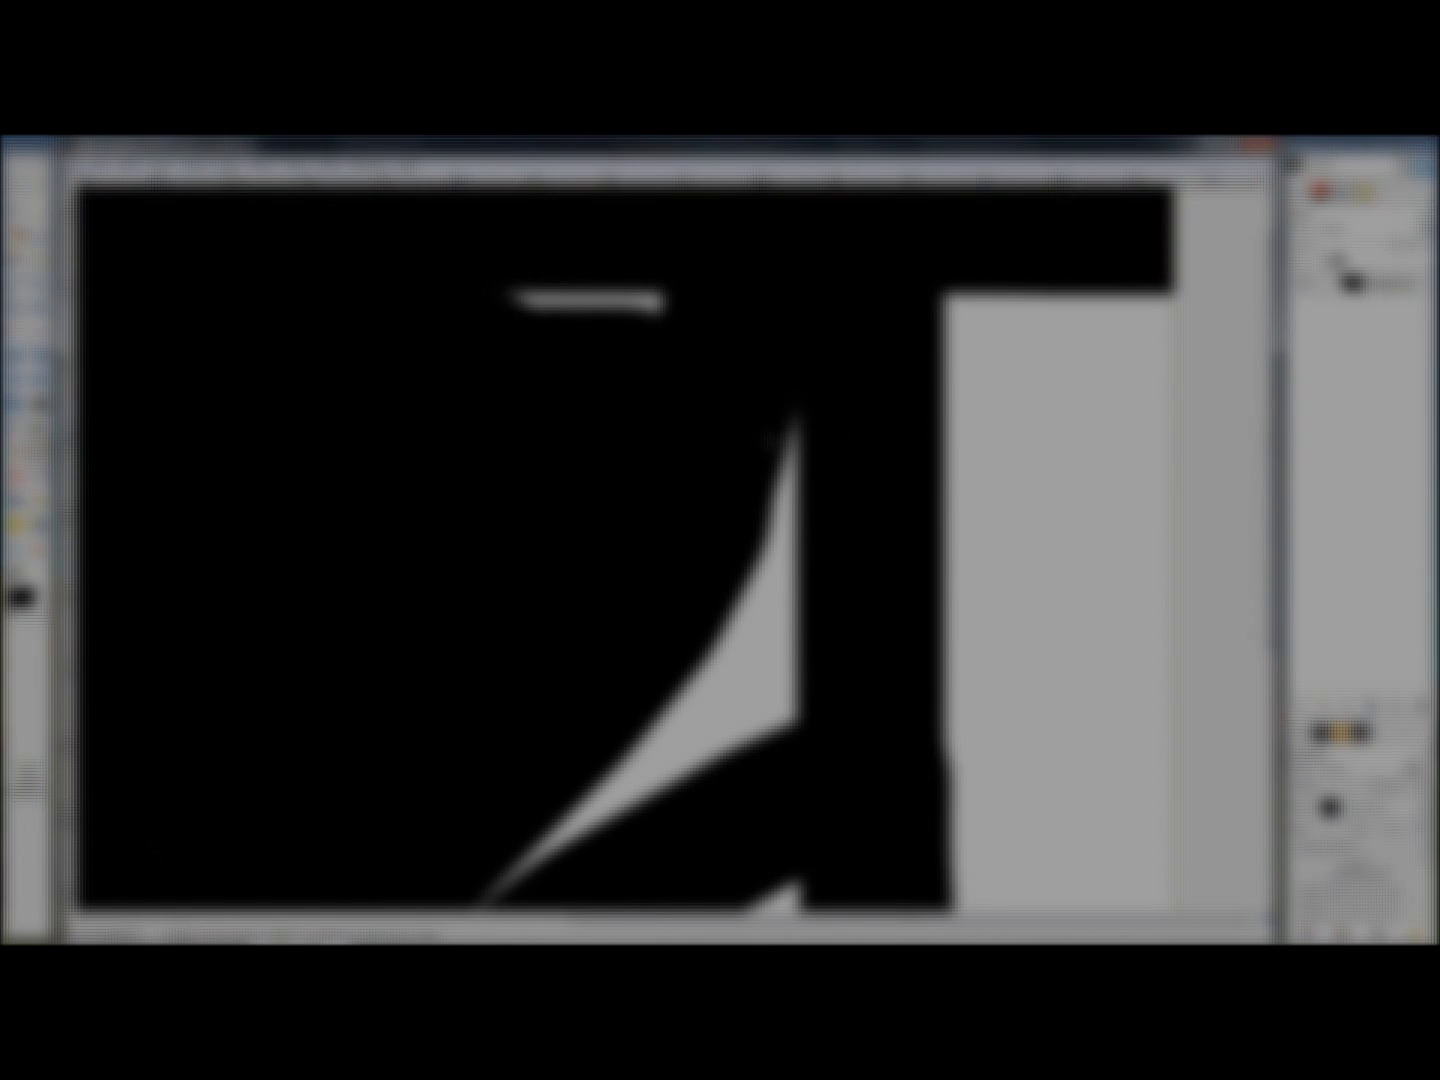